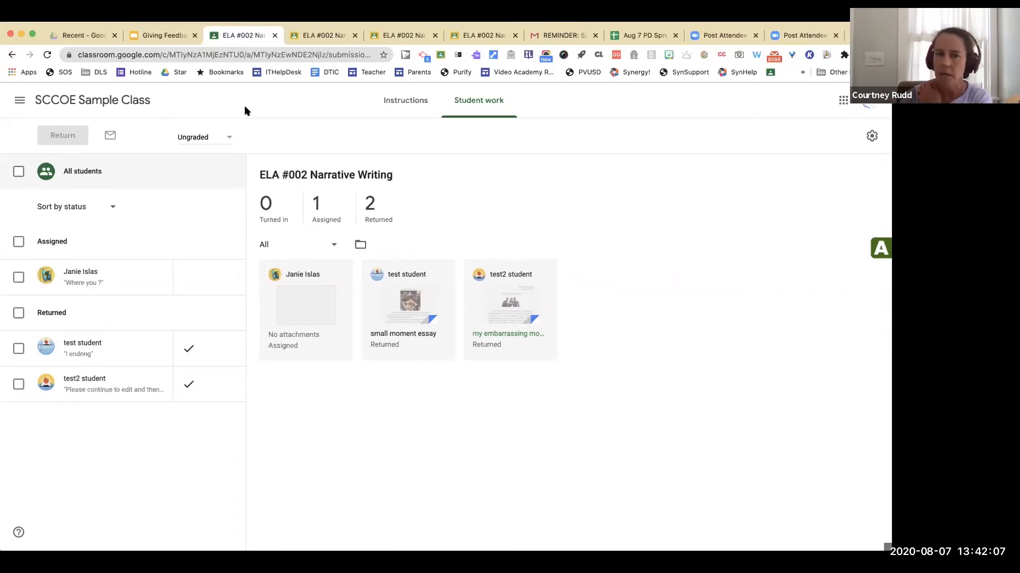
Open test2 student's attached essay from the student work page and switch to the previous student's submission.
click(228, 139)
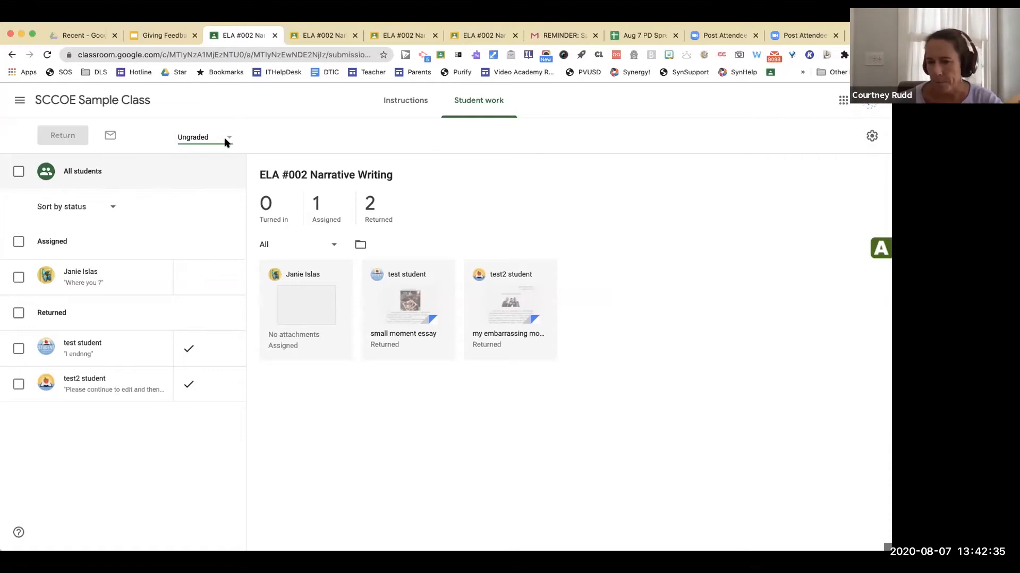
click(495, 306)
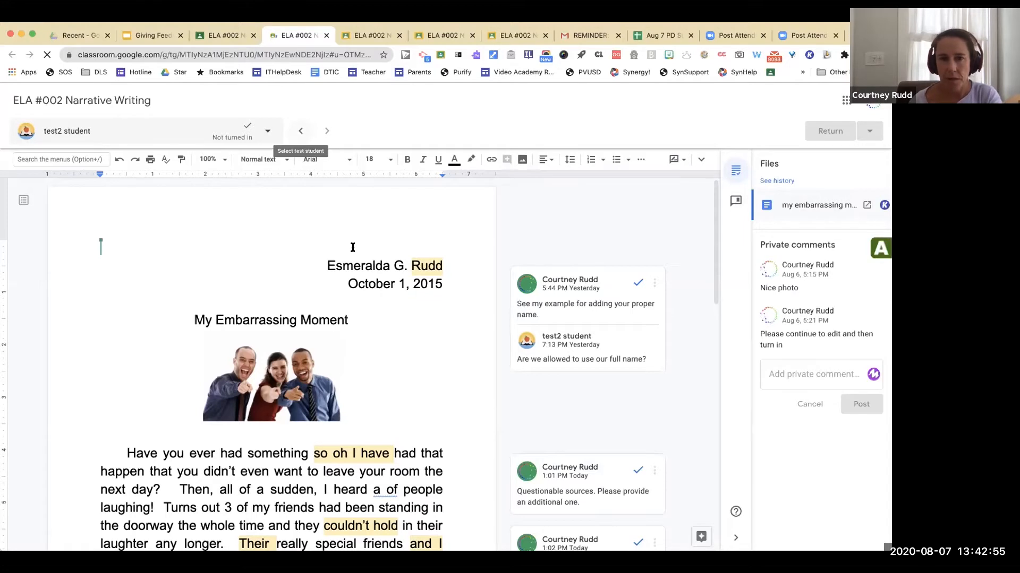
click(299, 132)
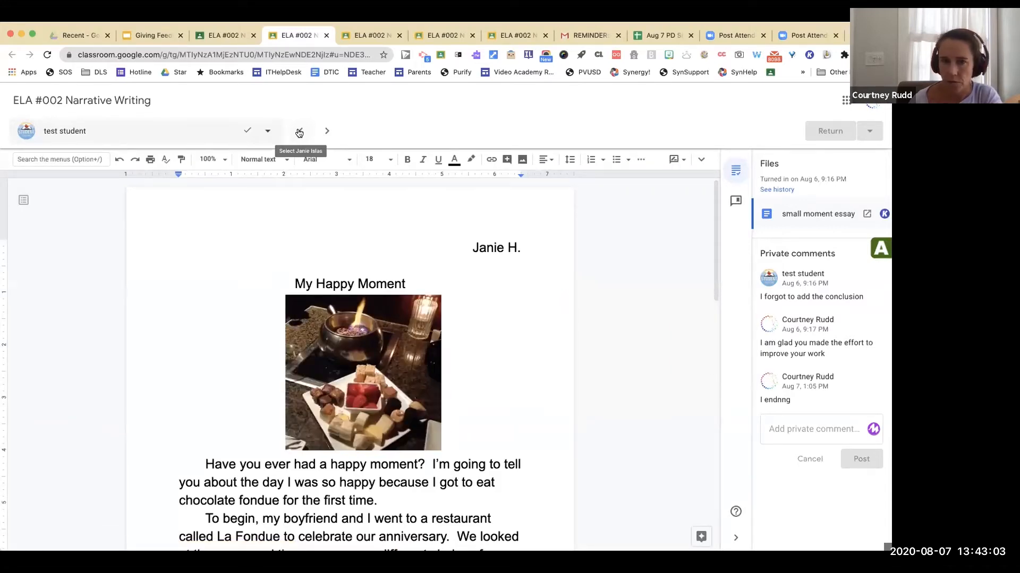
Sort the student list in the grading view by status.
click(267, 131)
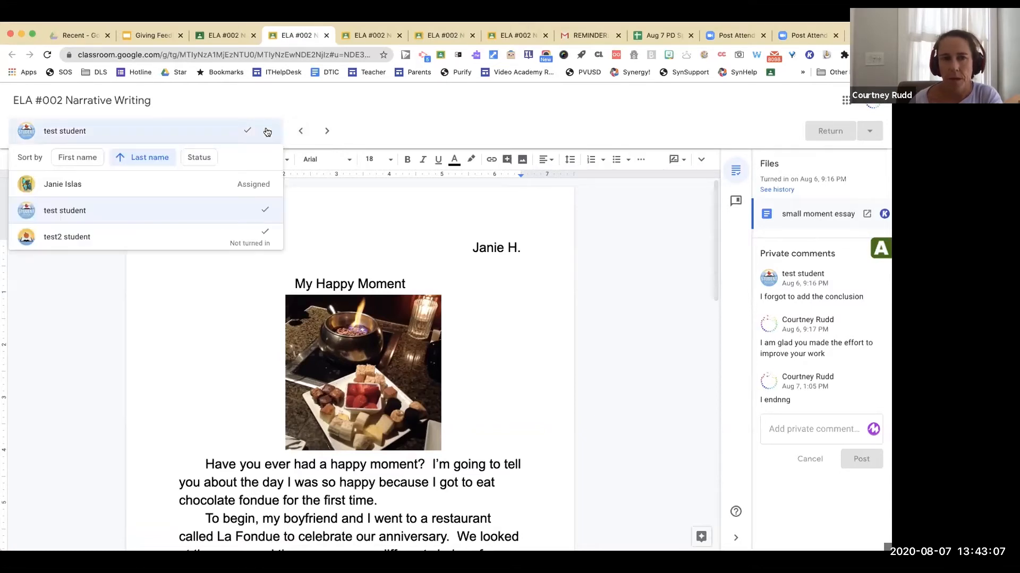
click(199, 159)
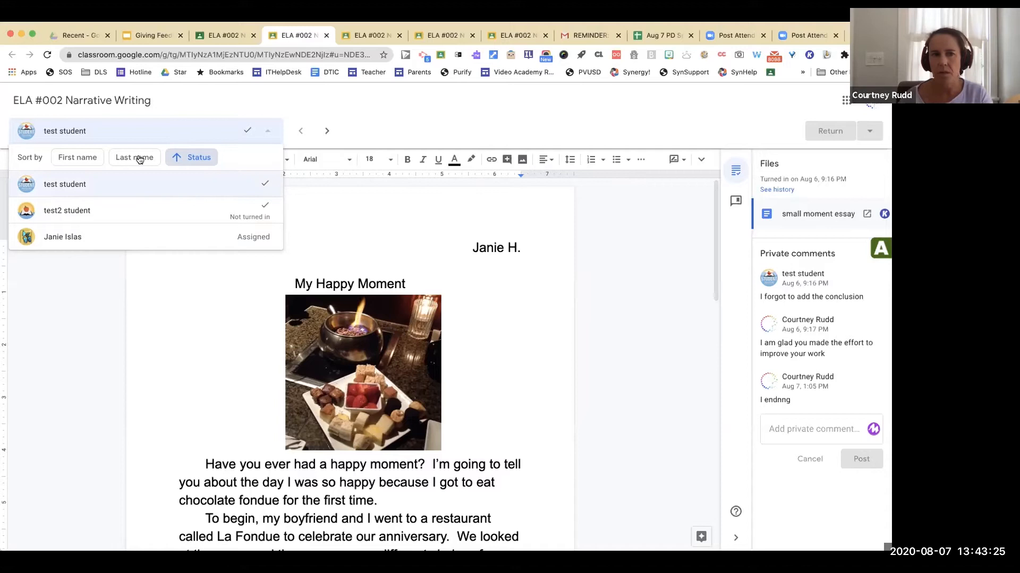
click(363, 126)
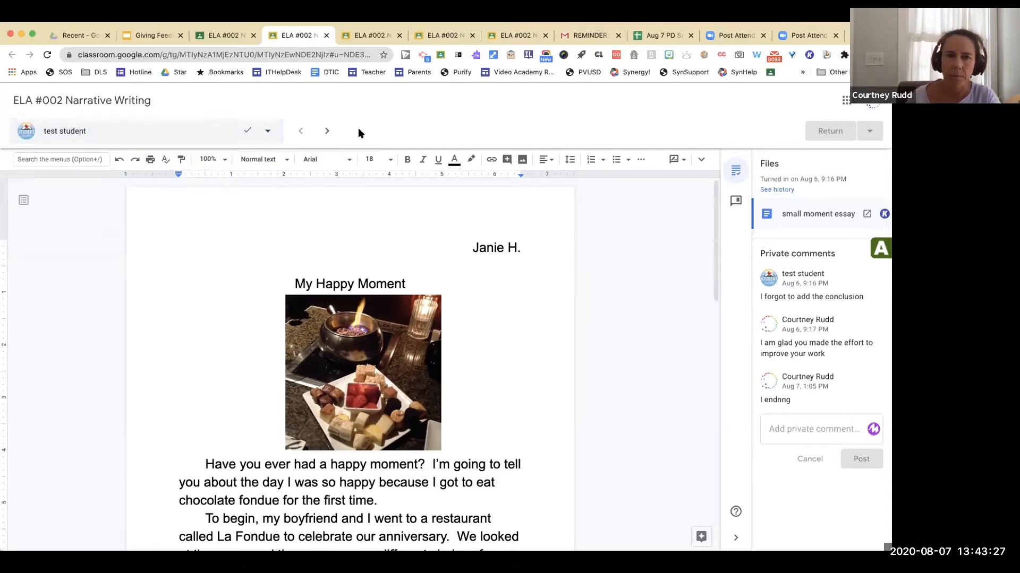
Go to test2 student's essay and look through the text and its margin comments.
click(327, 131)
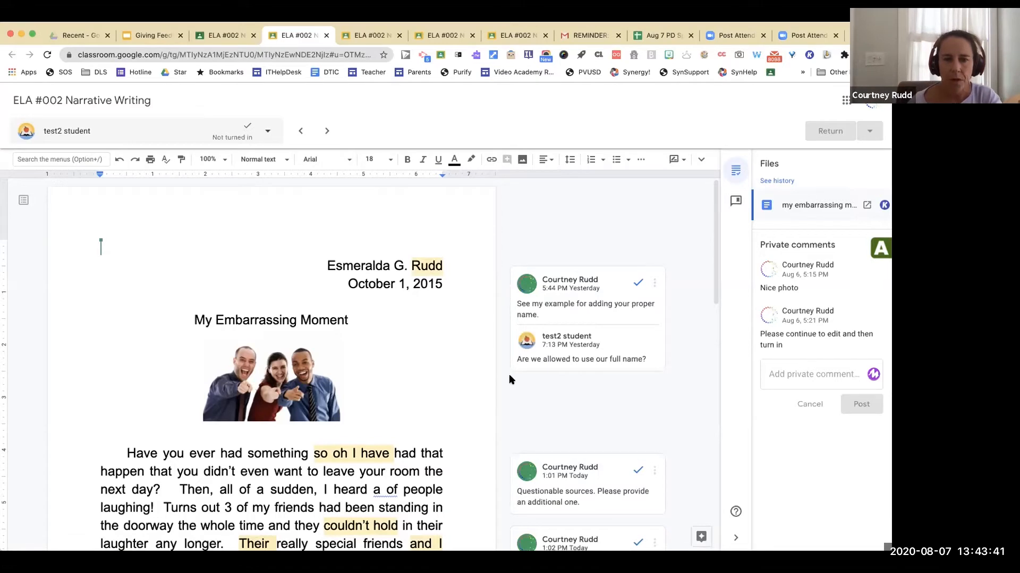
scroll(713, 243, down, 1)
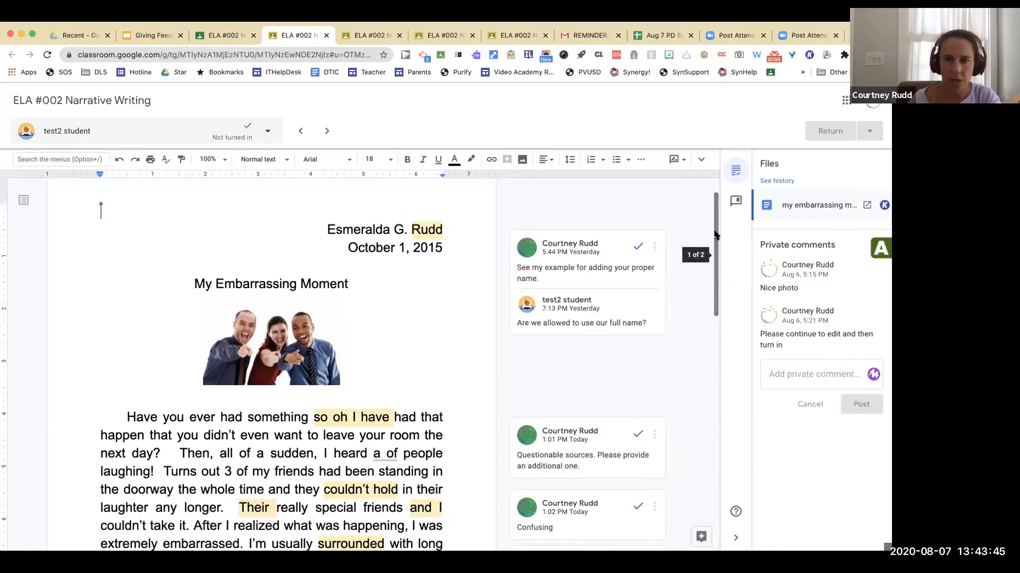
scroll(713, 244, down, 2)
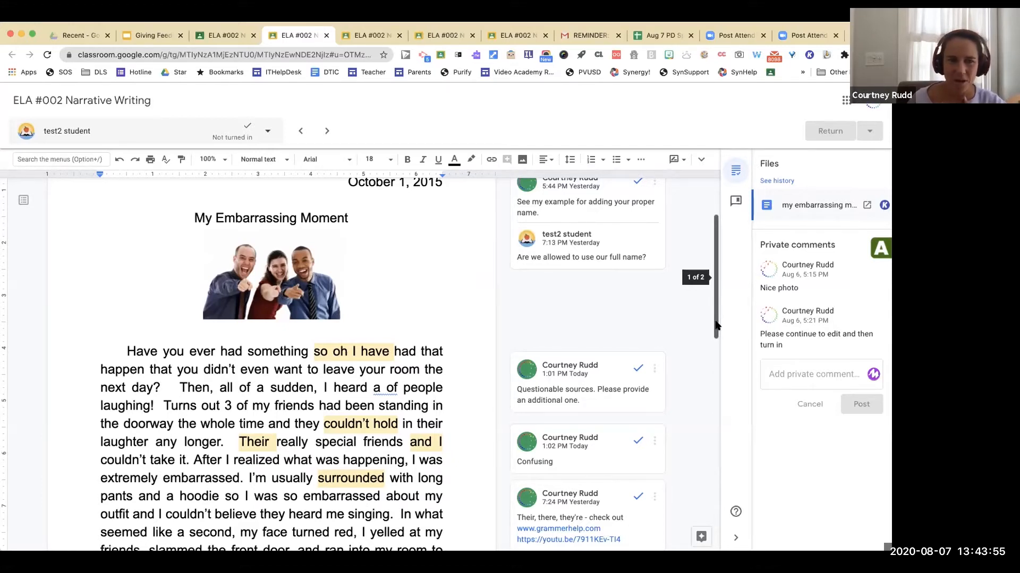
drag(715, 325, 715, 295)
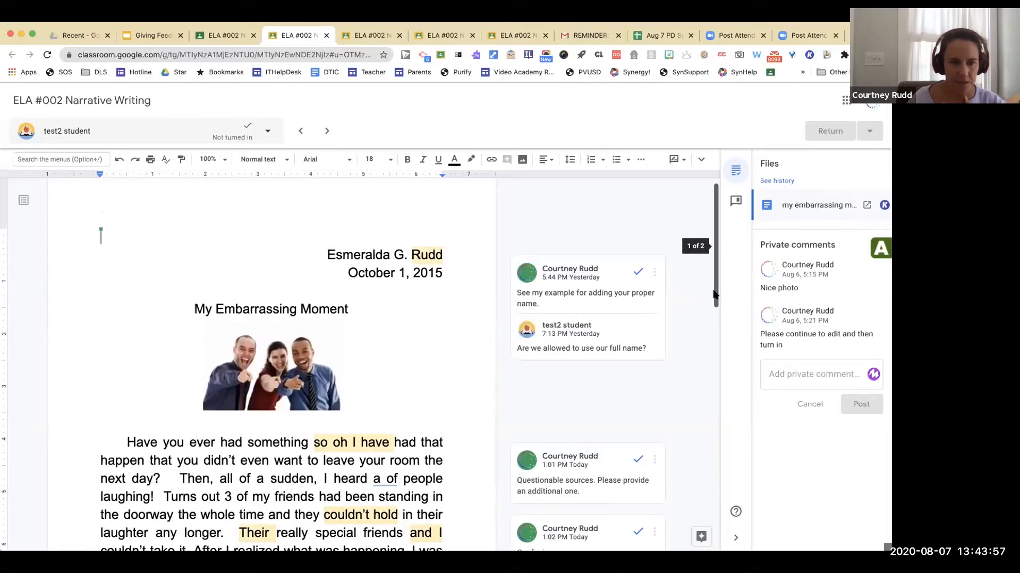
drag(714, 295, 713, 313)
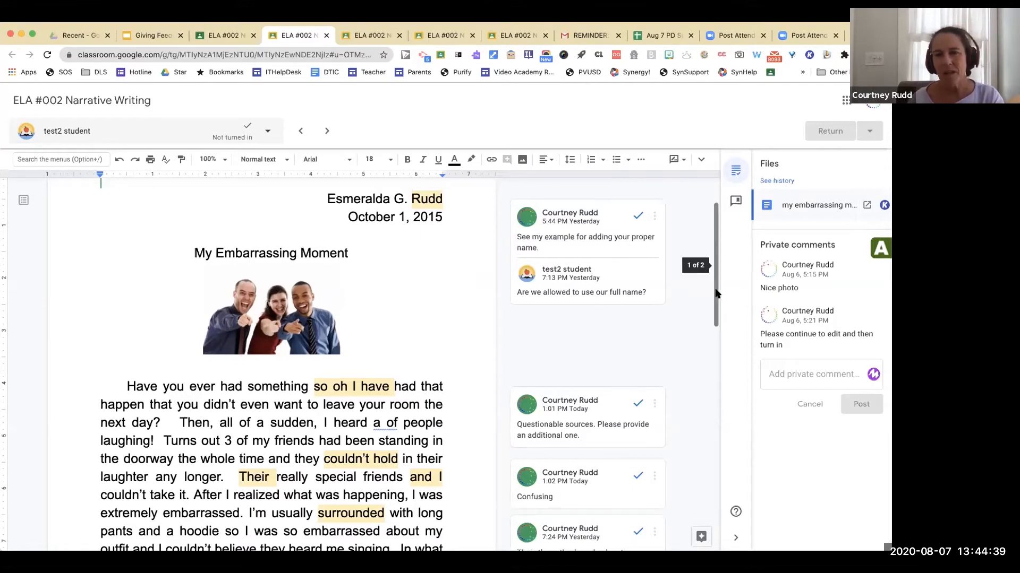
mouse_move(716, 296)
mouse_down()
mouse_move(716, 308)
mouse_move(716, 264)
mouse_move(716, 287)
mouse_up()
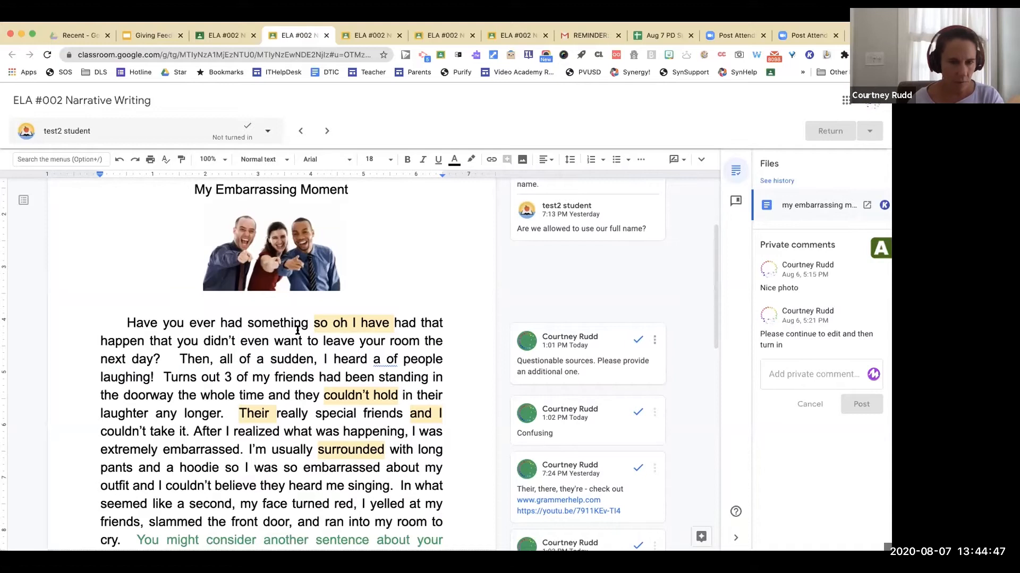
Examine the comments attached to "so oh I have", "couldn't hold" and "Their" in the essay's body.
click(360, 322)
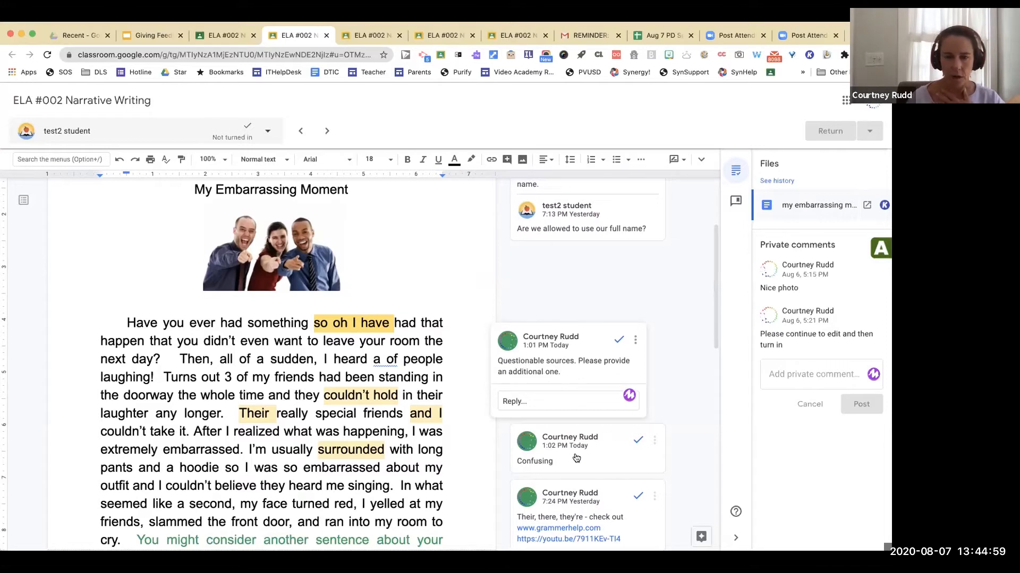
click(361, 396)
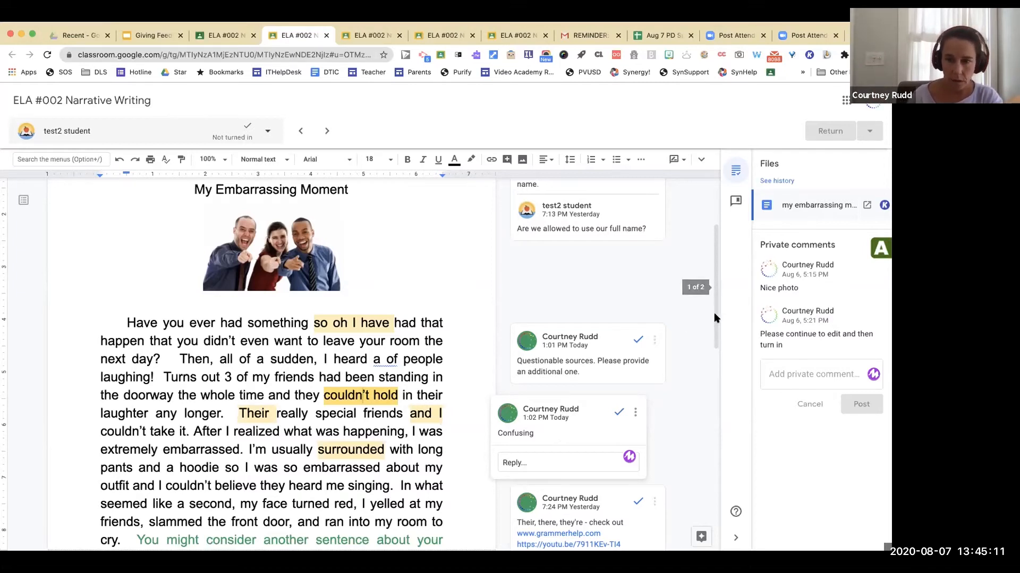
scroll(690, 340, down, 3)
click(555, 405)
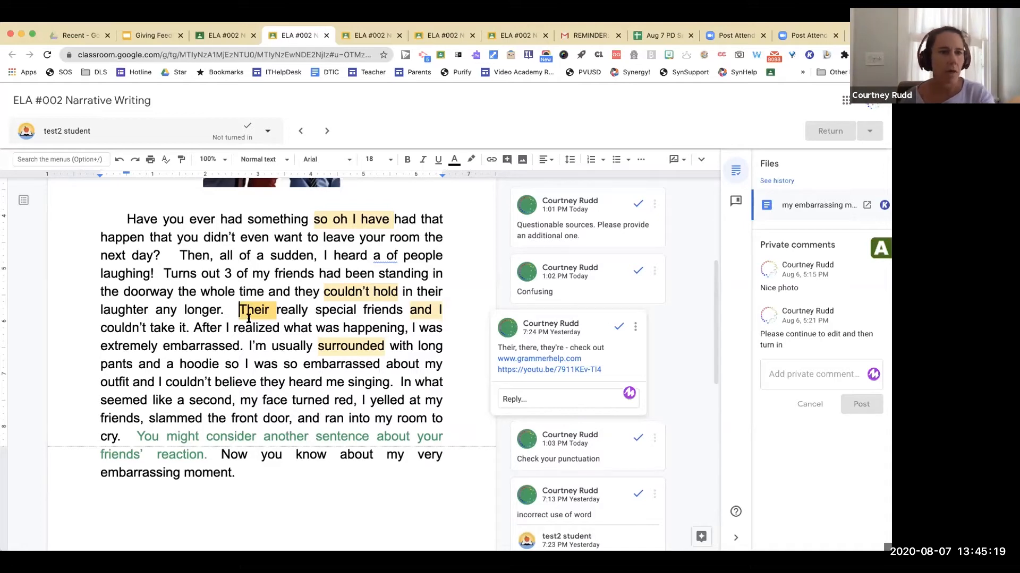
click(348, 291)
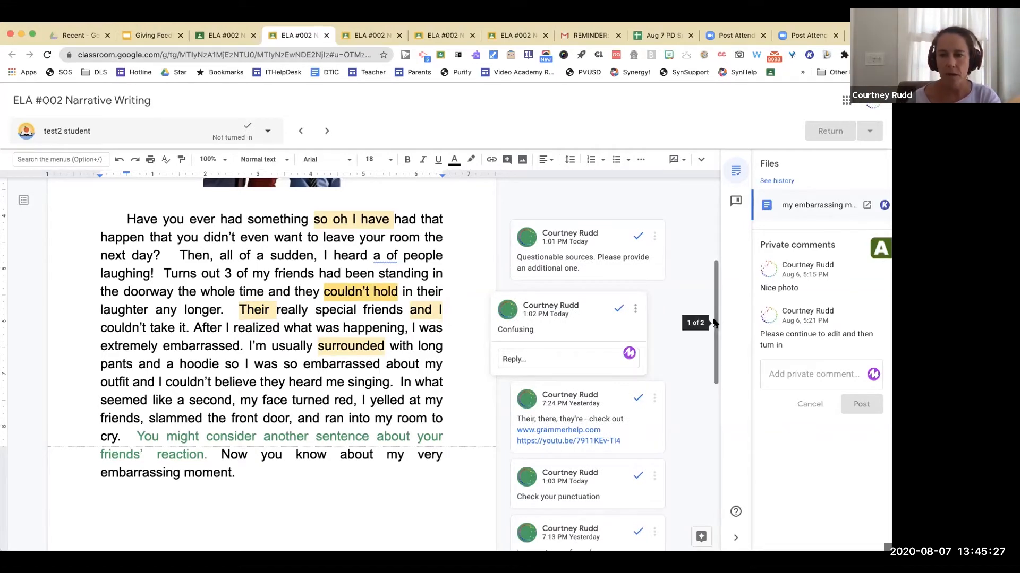
Add the comment "Please look at spacing" to the words "a of" in the essay's first paragraph.
scroll(715, 317, up, 2)
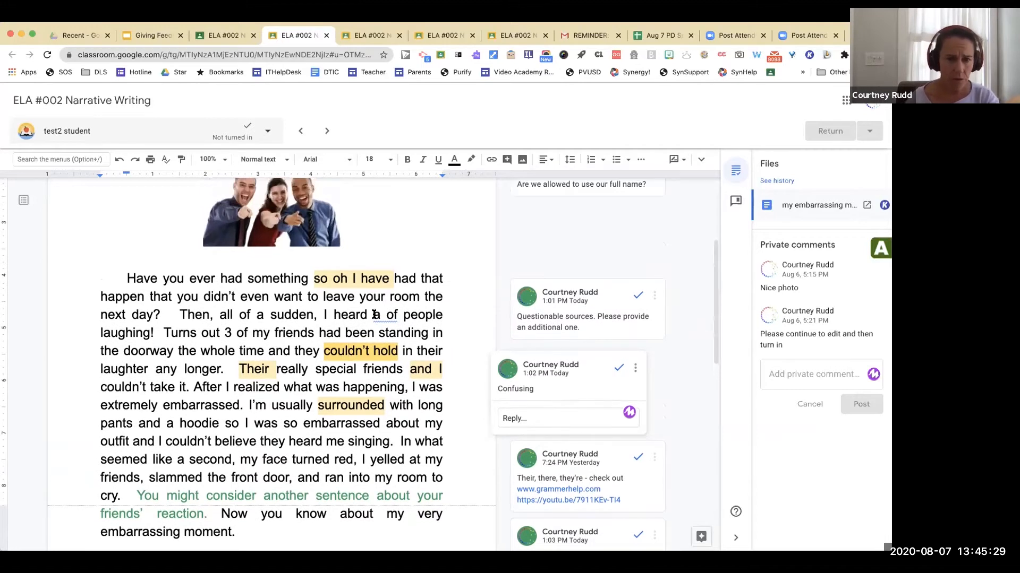
drag(366, 314, 397, 316)
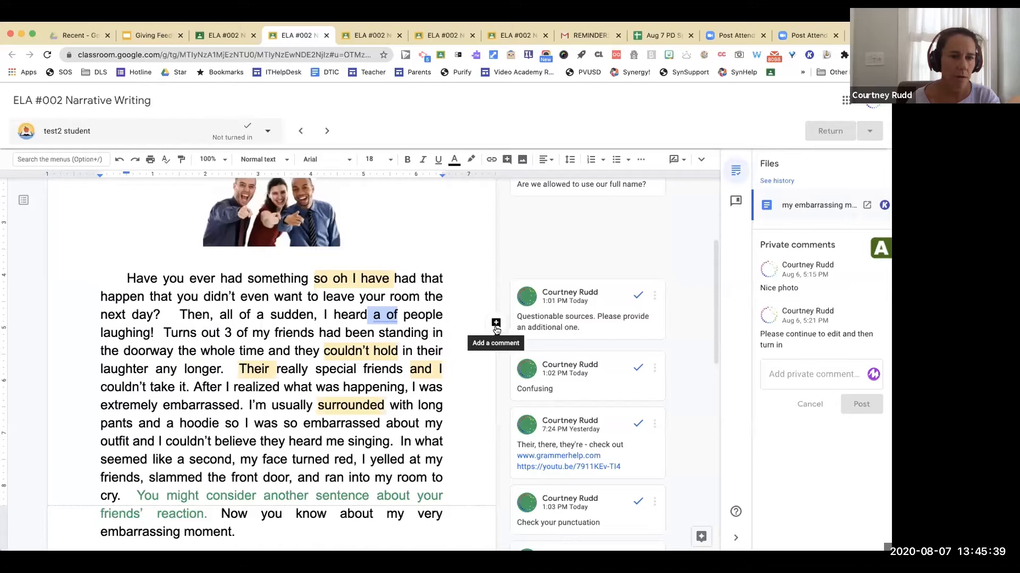
click(366, 317)
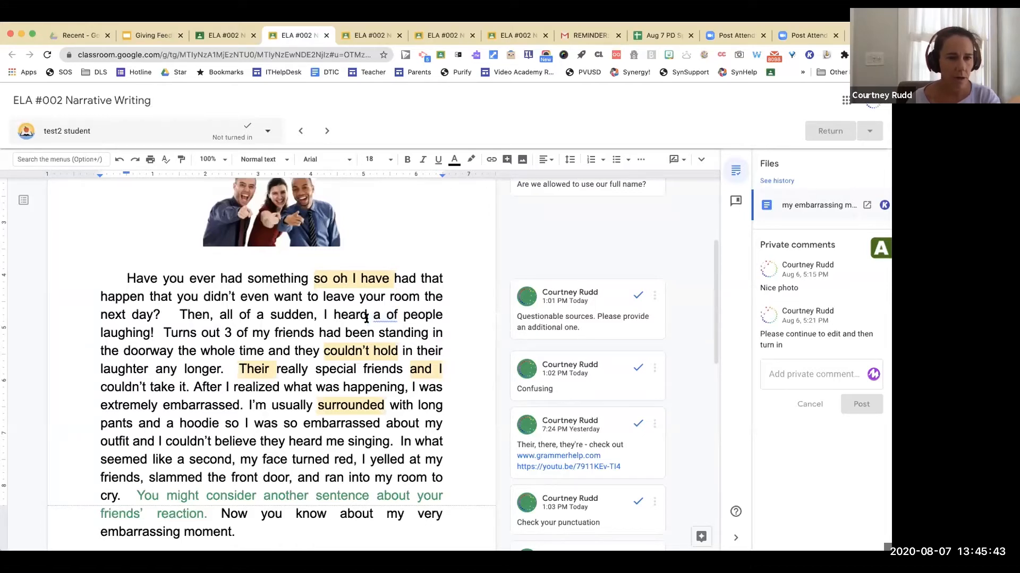
drag(373, 317, 395, 317)
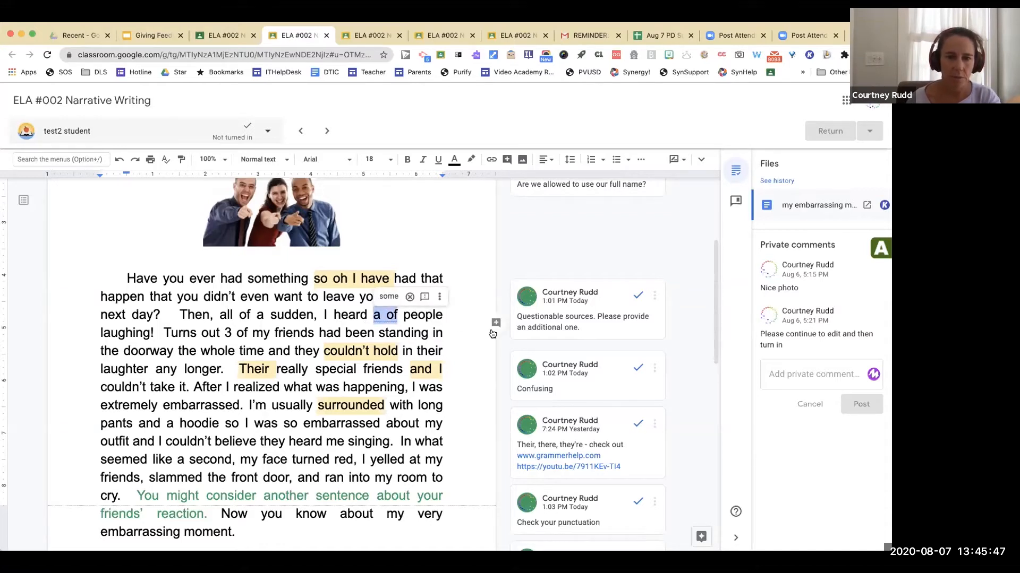
click(496, 324)
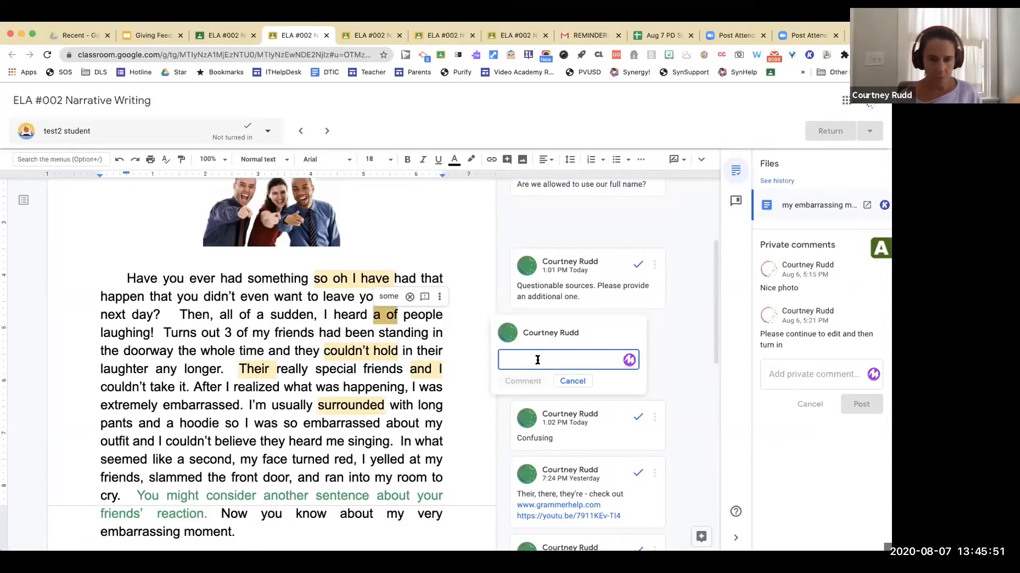
text(Please)
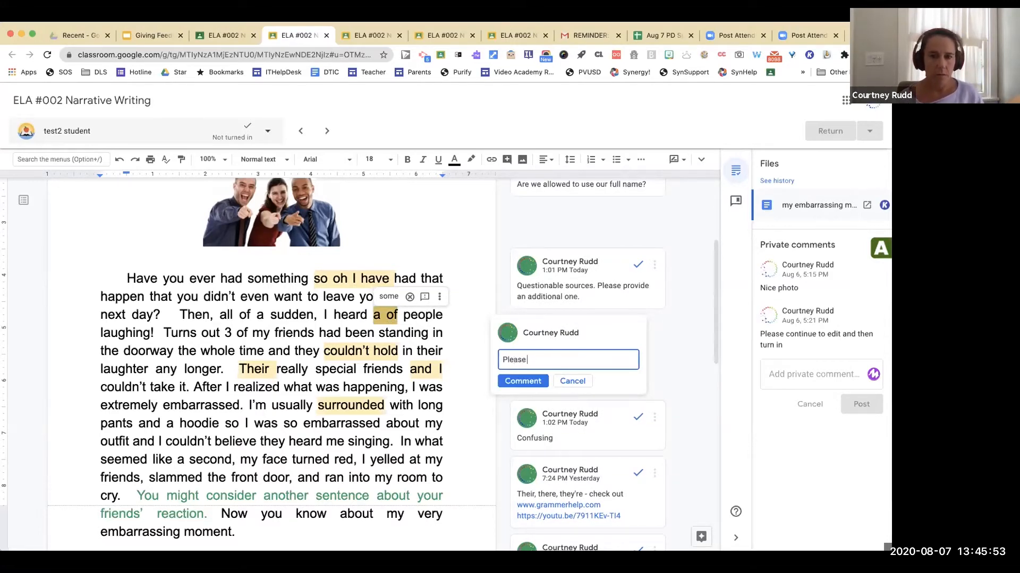
text( look at s)
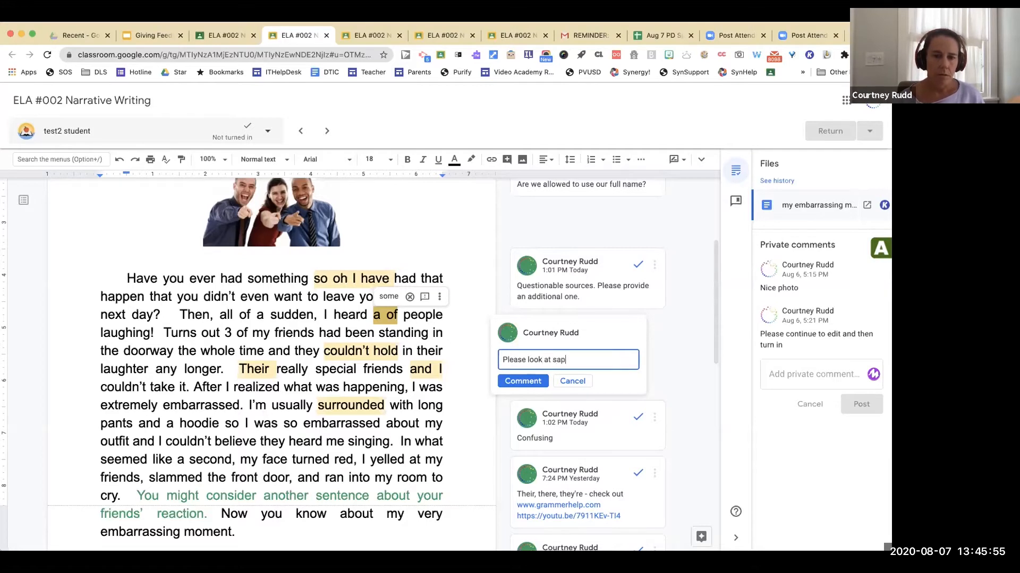
text(pacing)
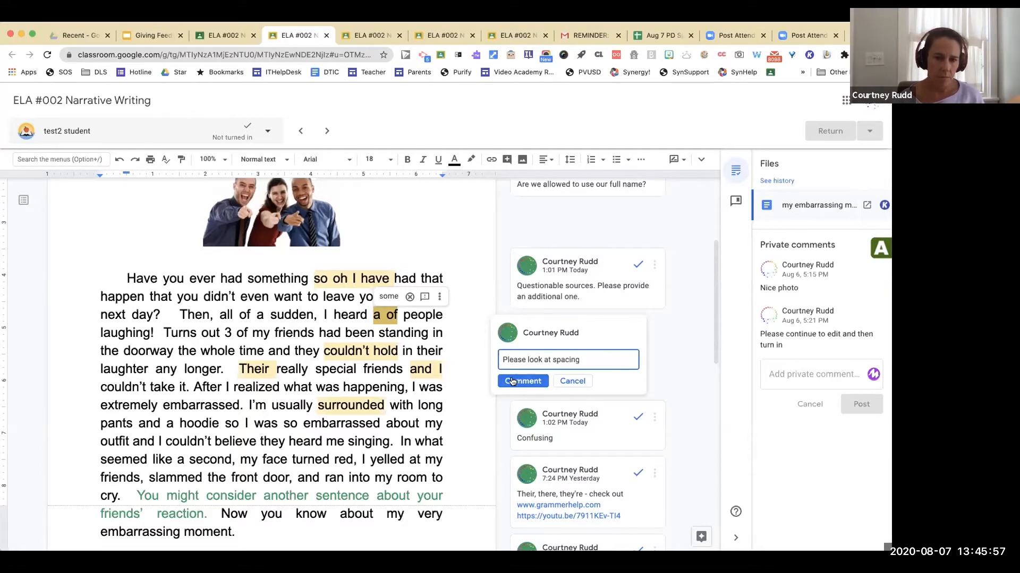
click(513, 381)
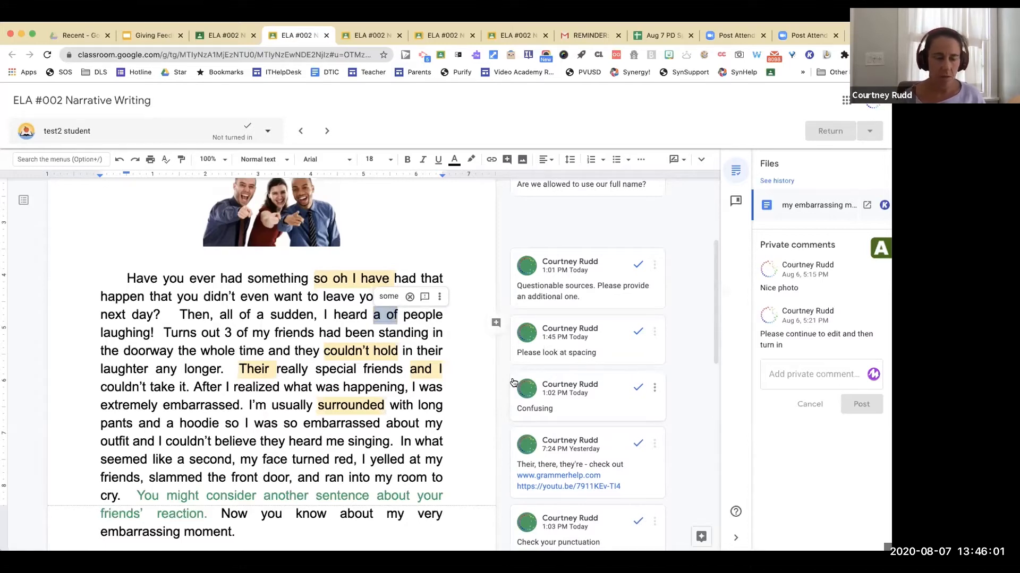
View the options available for the "Please look at spacing" comment, including adding it to the comment bank.
click(654, 335)
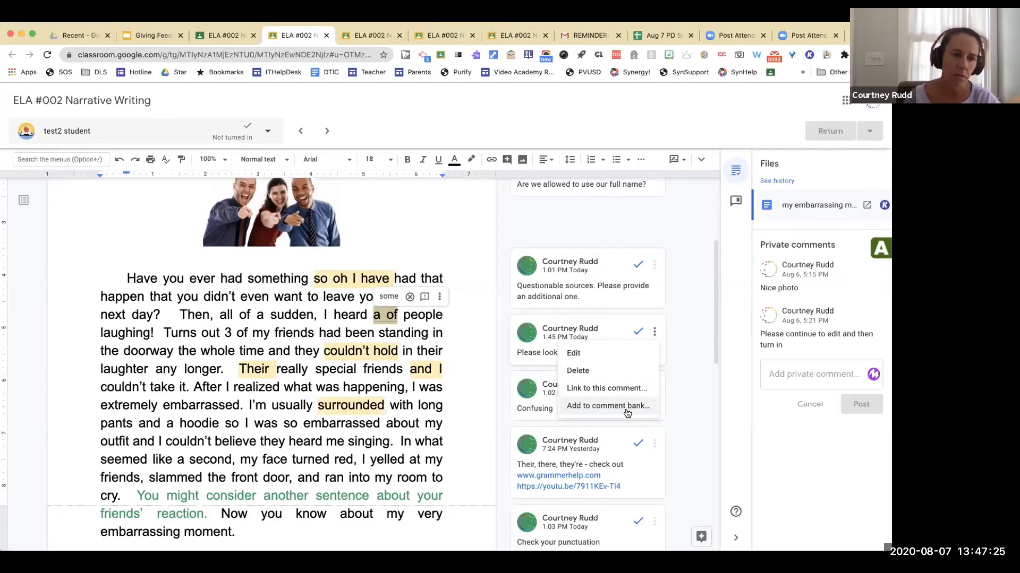
click(462, 248)
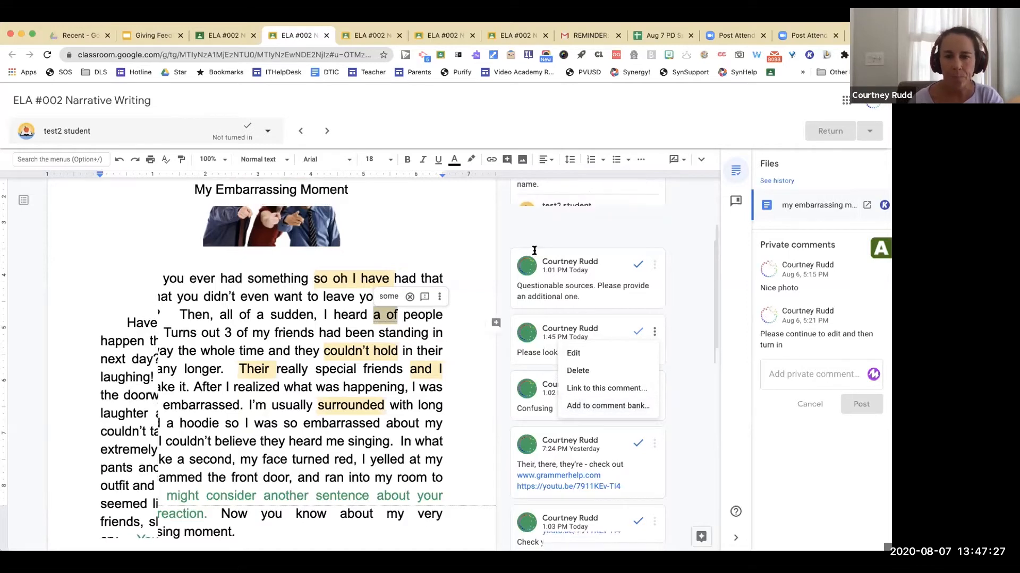
mouse_move(716, 282)
mouse_down()
mouse_move(715, 329)
mouse_move(711, 280)
mouse_up()
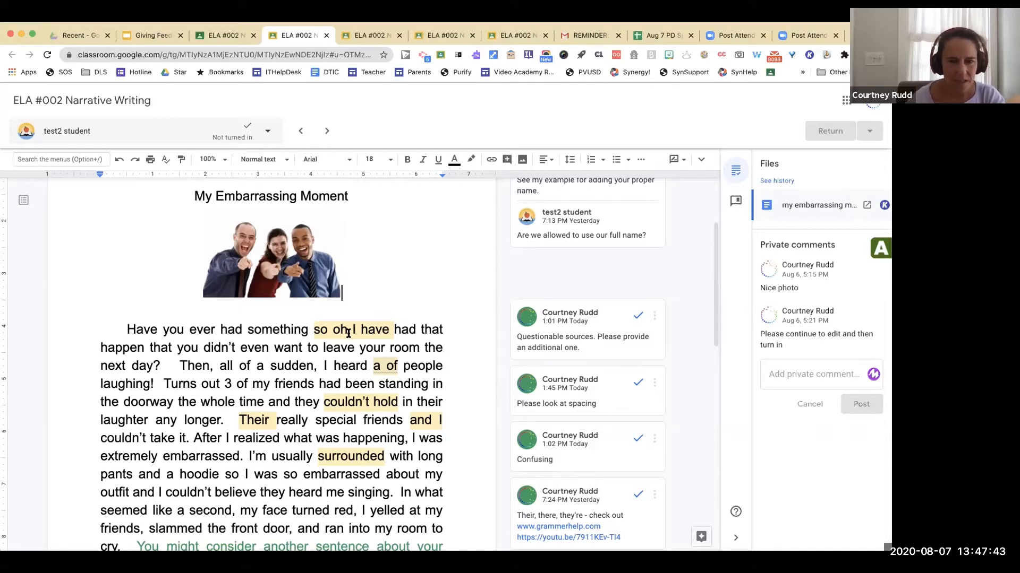
Resolve the comments on "so oh I have", "a of", "couldn't hold" and "Their".
click(635, 318)
click(638, 382)
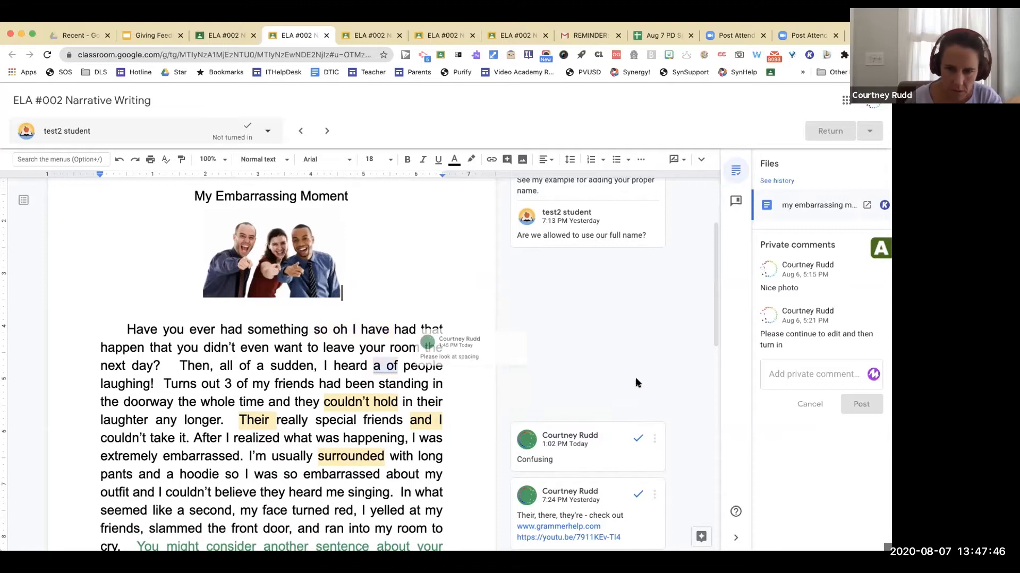
click(649, 444)
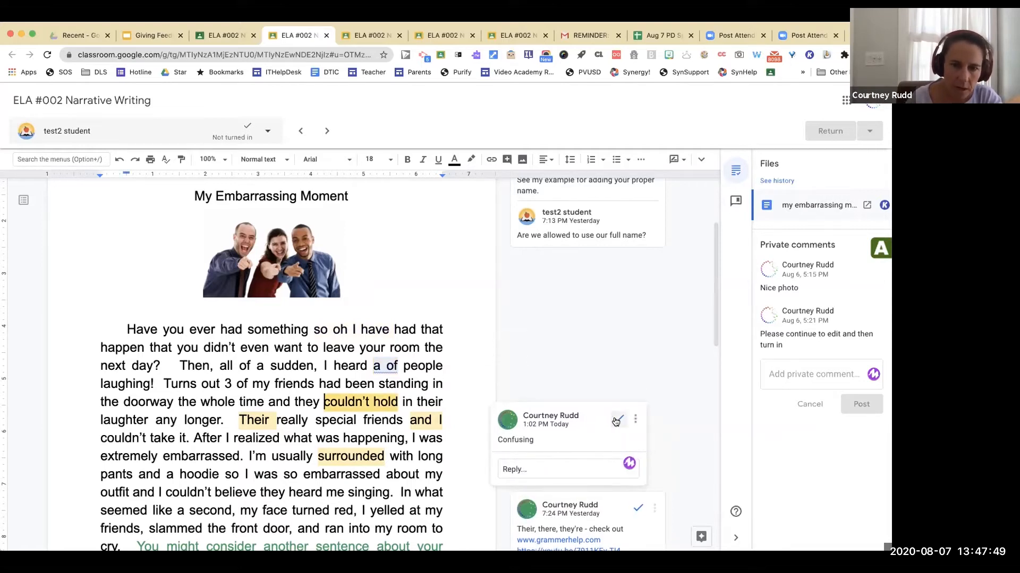
click(616, 420)
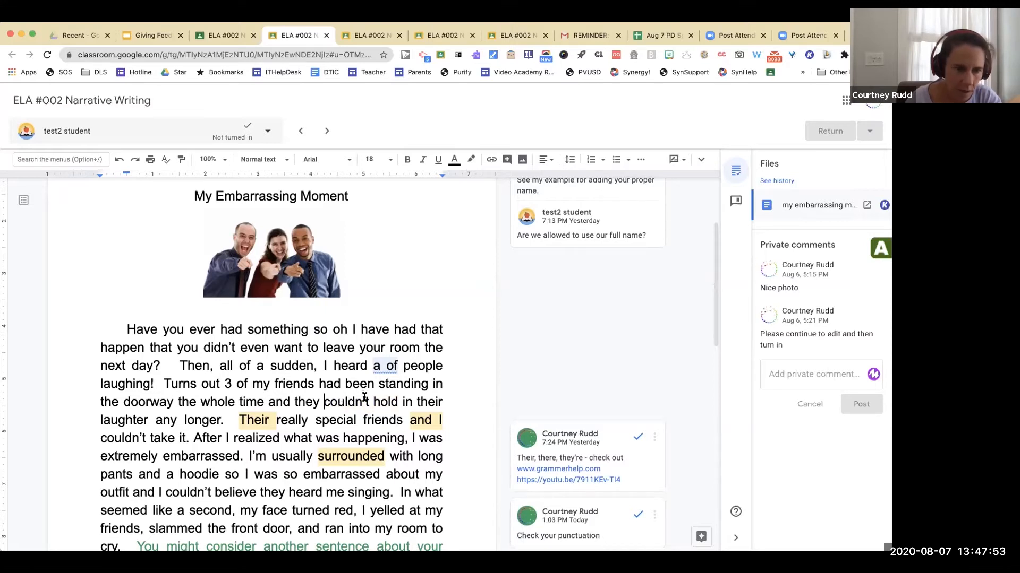
click(638, 437)
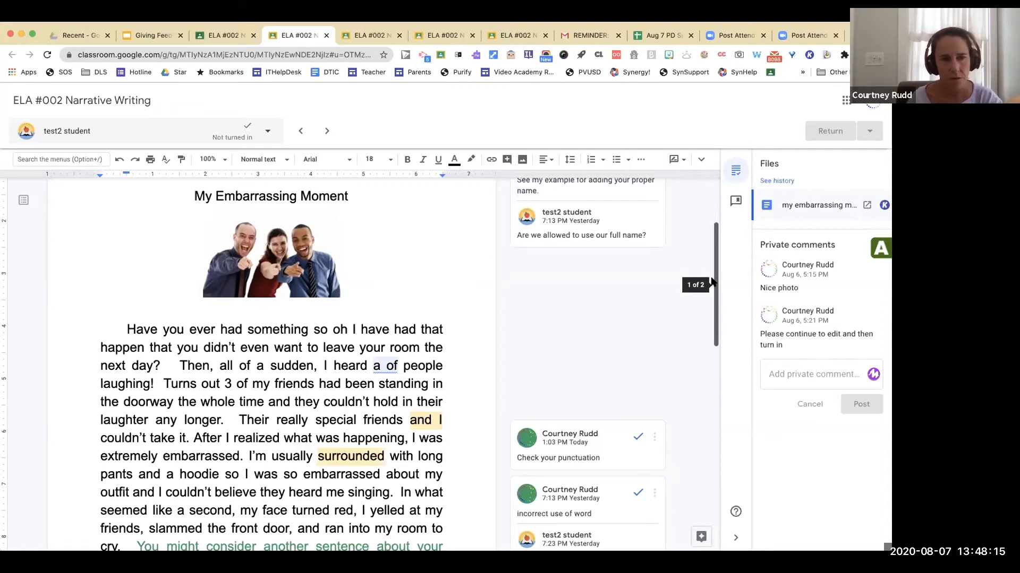
Expand the essay's full document header and review the resolved comments in the comment history.
drag(713, 282, 715, 232)
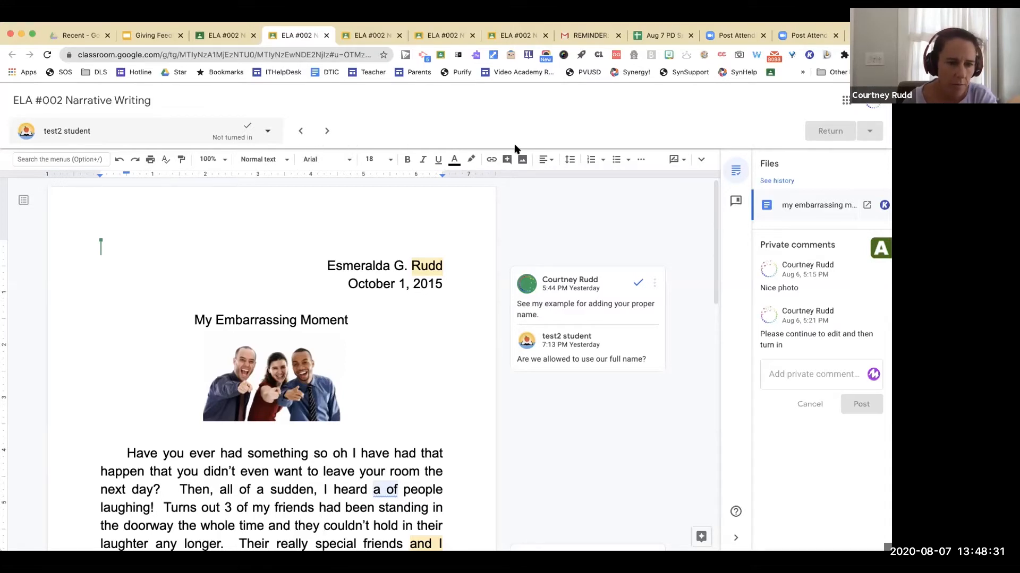
click(701, 162)
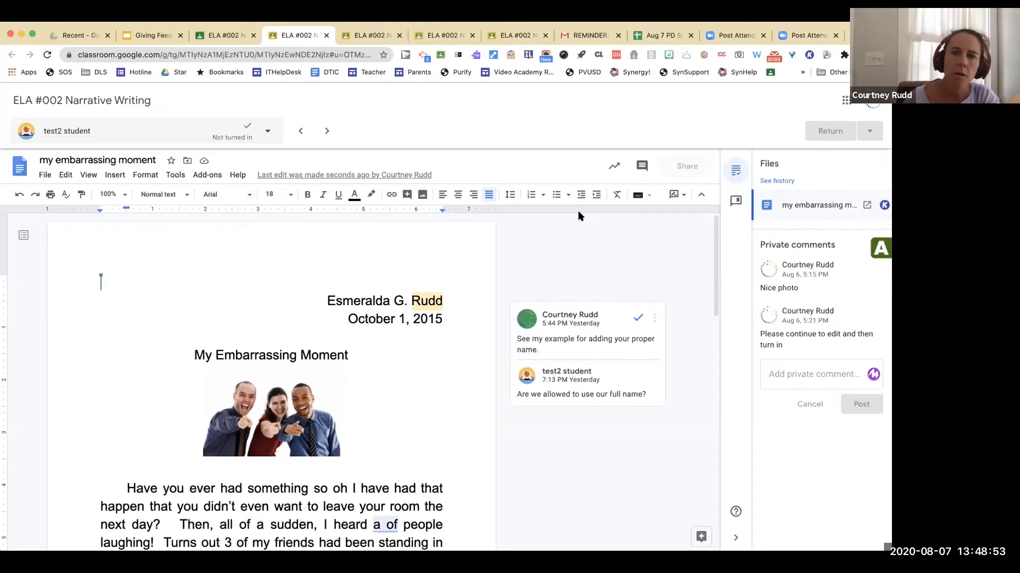
click(641, 167)
drag(702, 219, 704, 250)
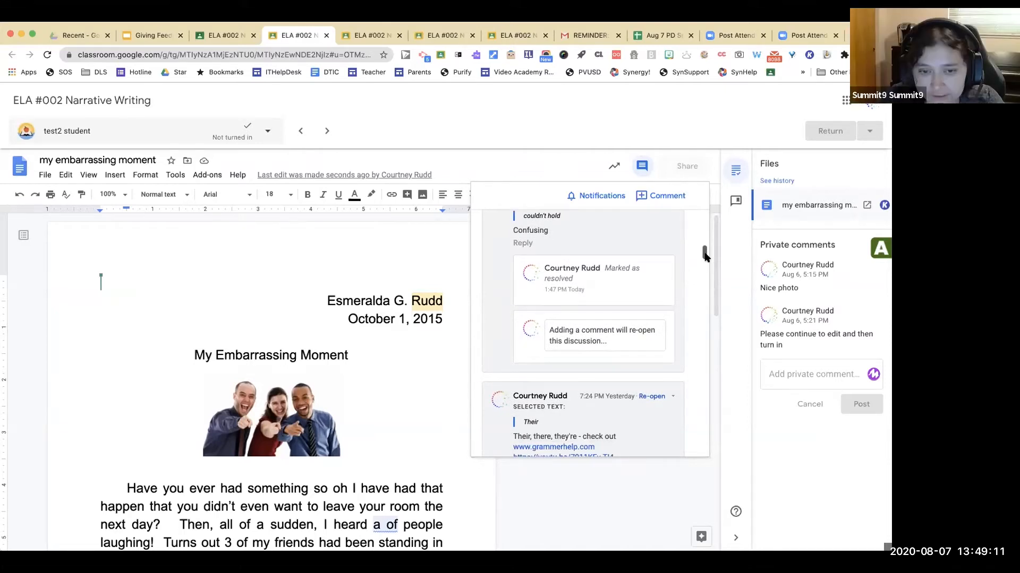
Re-open the resolved comment on "Their" from the comment history and close the history.
drag(705, 253, 705, 257)
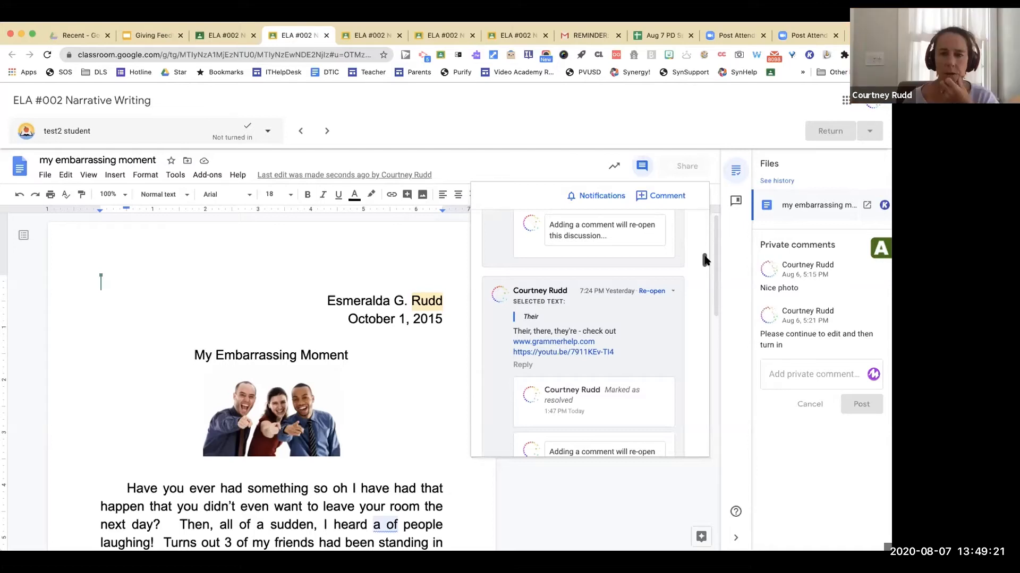
scroll(704, 258, up, 1)
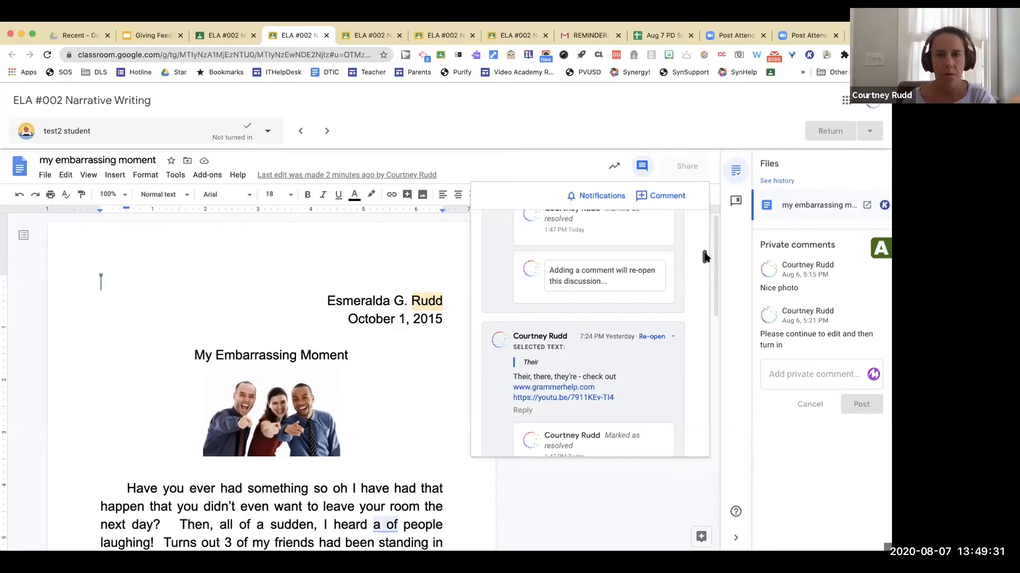
drag(704, 257, 705, 225)
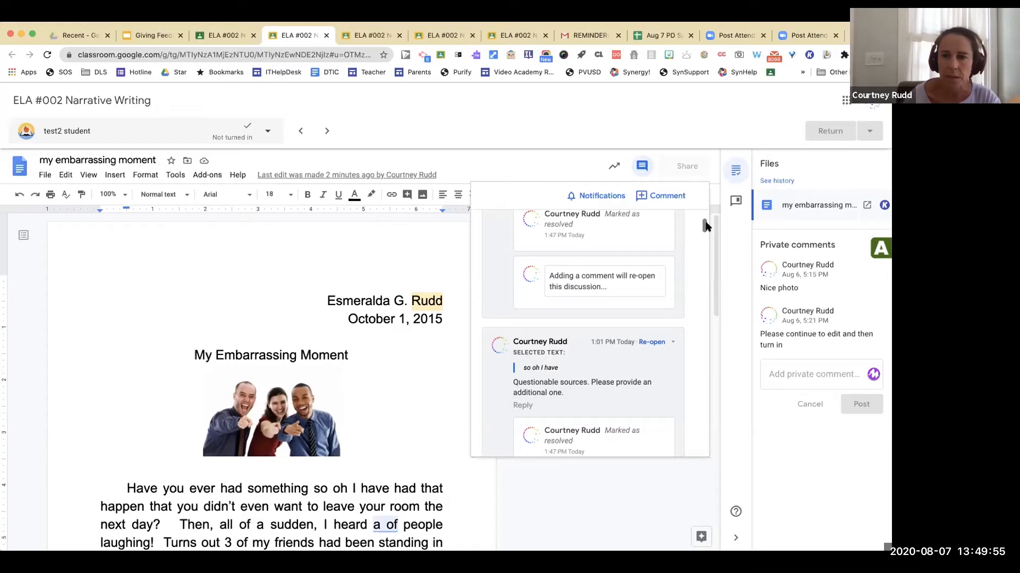
drag(704, 225, 704, 263)
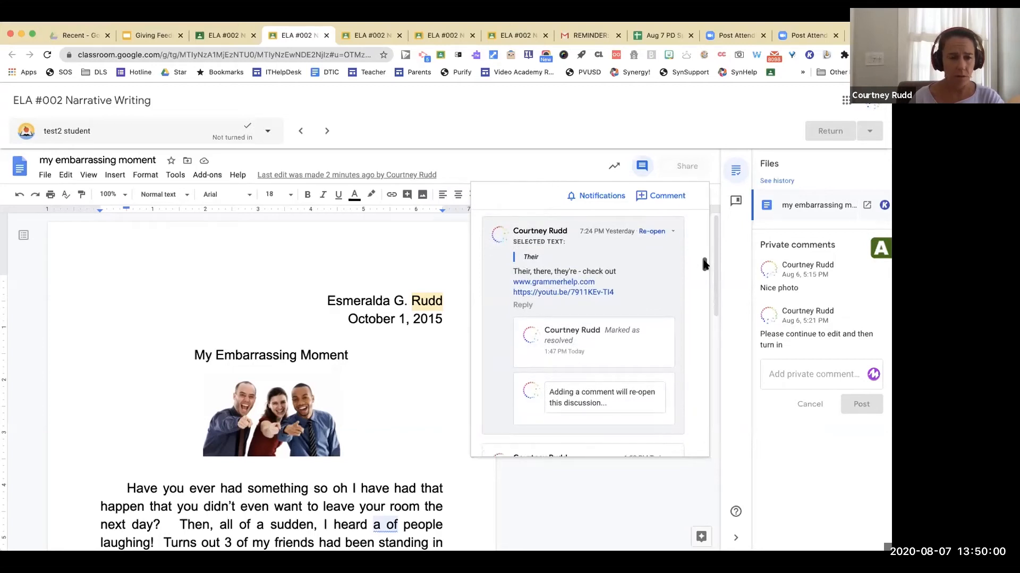
click(652, 232)
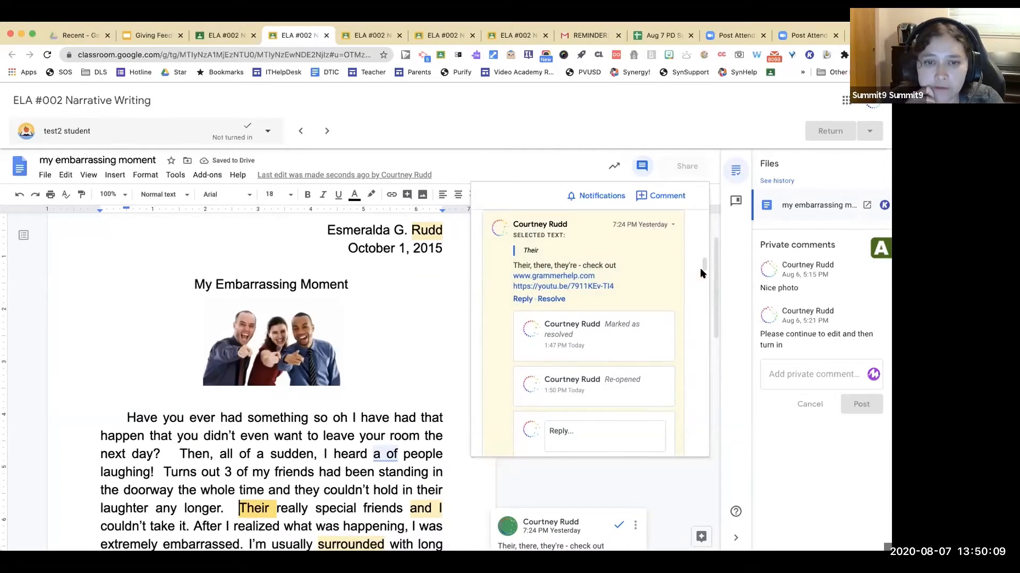
click(656, 479)
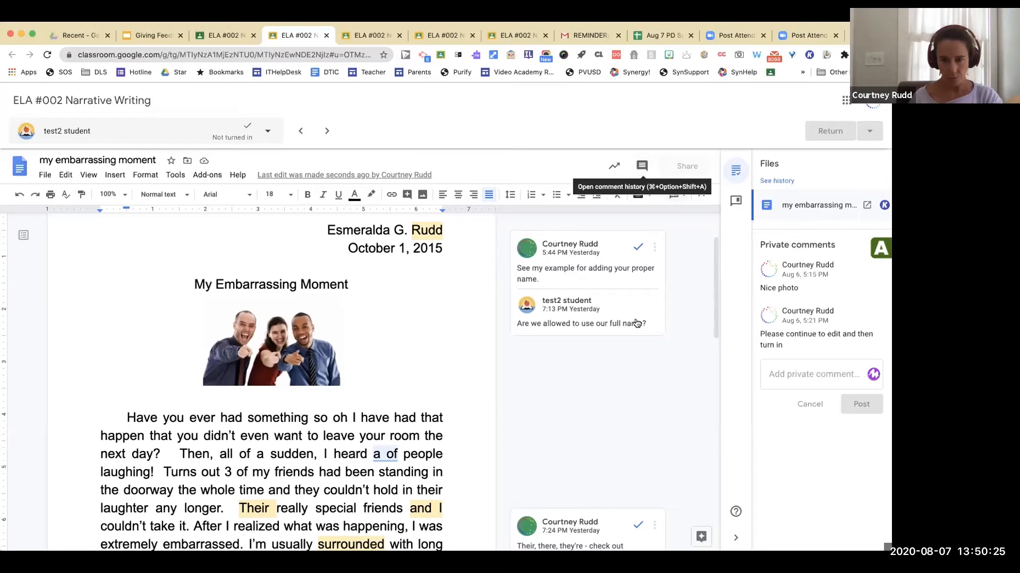
Review the re-opened "Their" comment beside the essay and collapse the document header.
drag(715, 291, 714, 361)
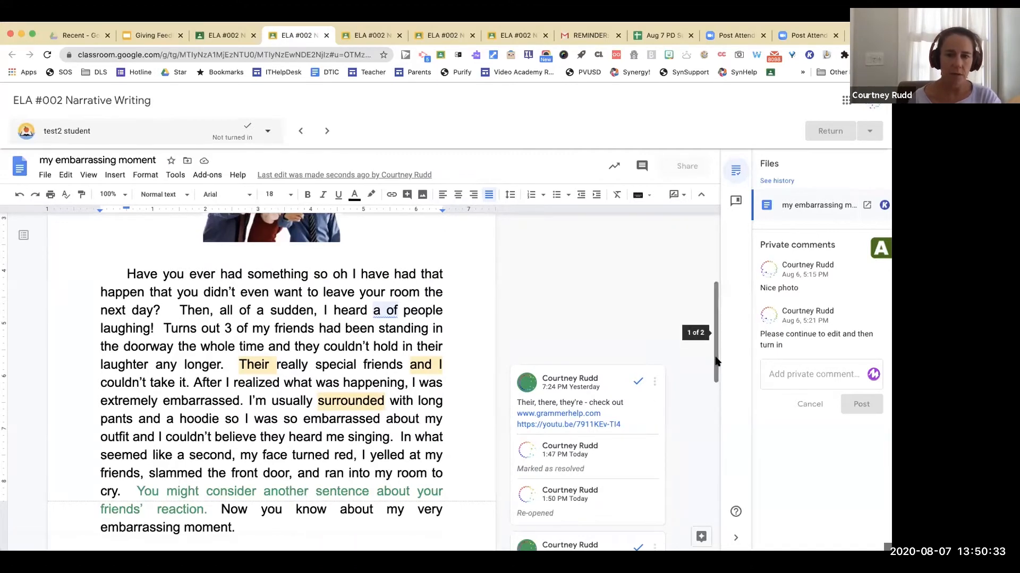
drag(716, 361, 716, 374)
scroll(716, 377, down, 1)
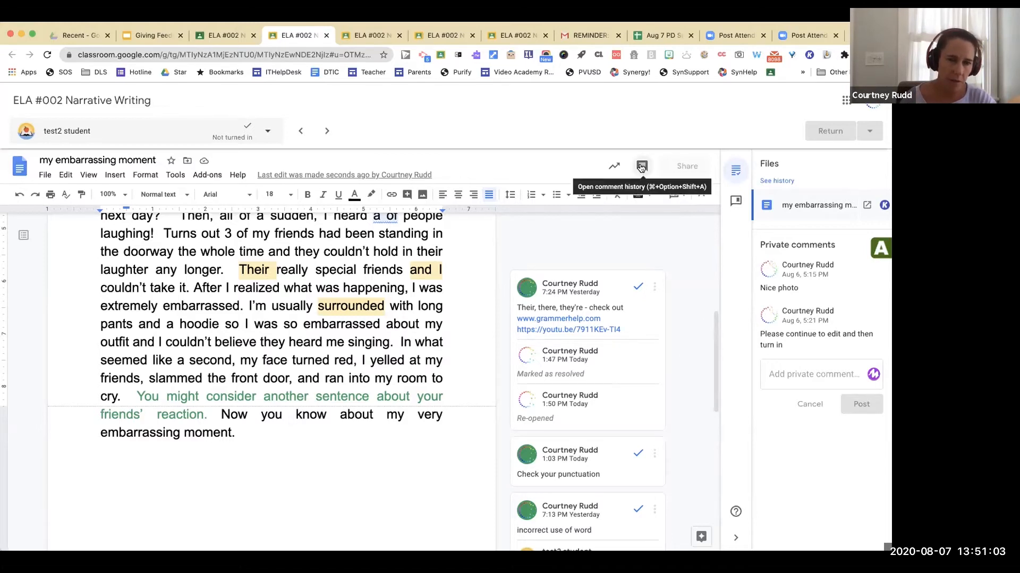
click(701, 197)
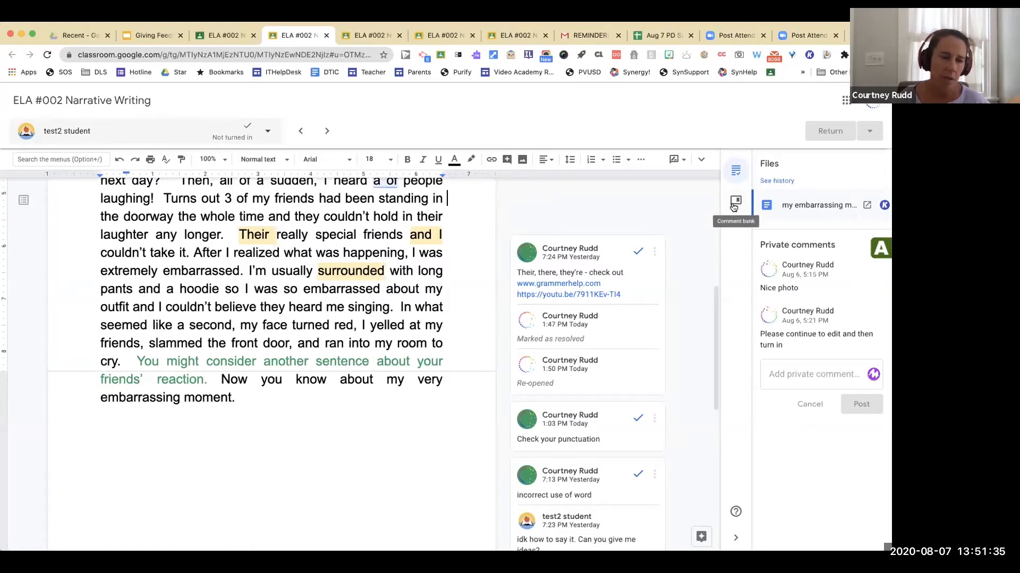
Open the comment bank and add the new comment "Check the thesaurus" to it.
click(733, 206)
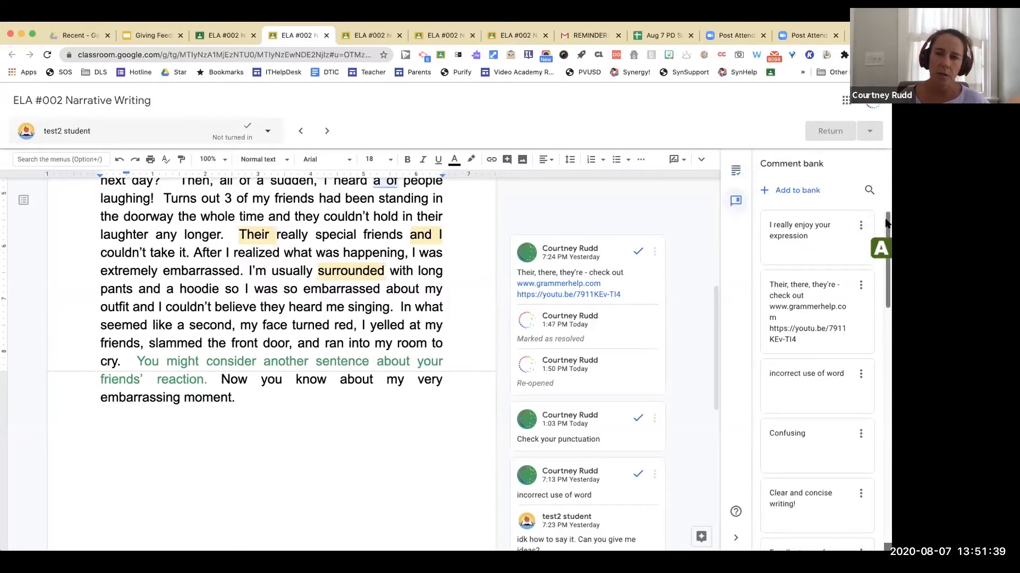
mouse_move(885, 227)
mouse_down()
mouse_move(888, 450)
mouse_move(889, 212)
mouse_up()
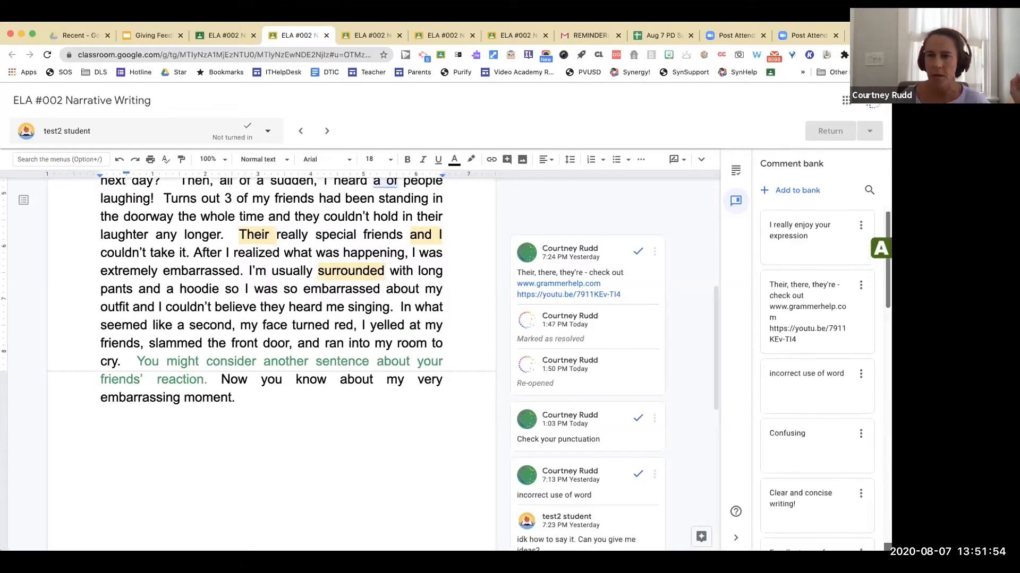
click(798, 192)
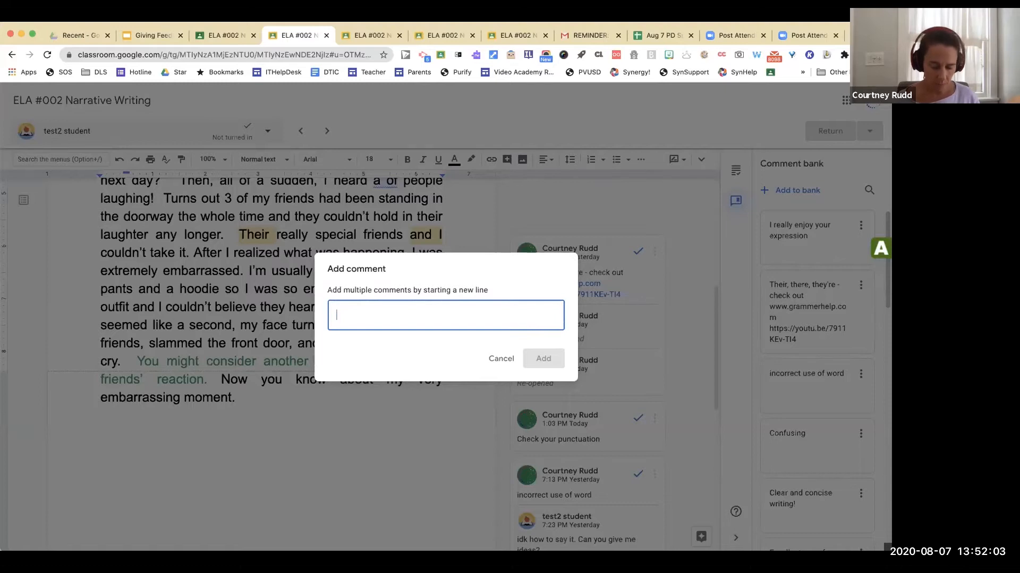
text(Check the the)
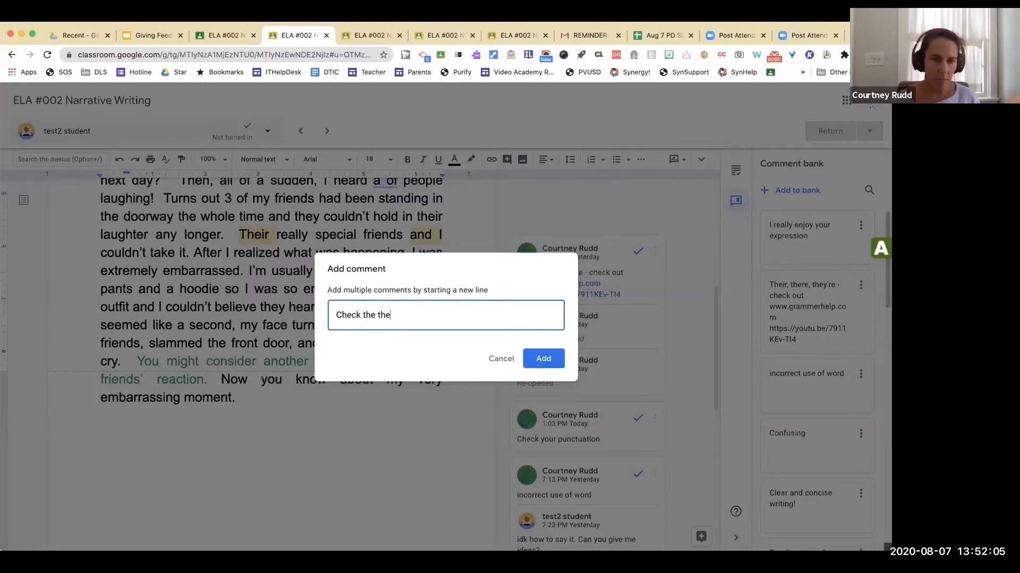
text(saurus)
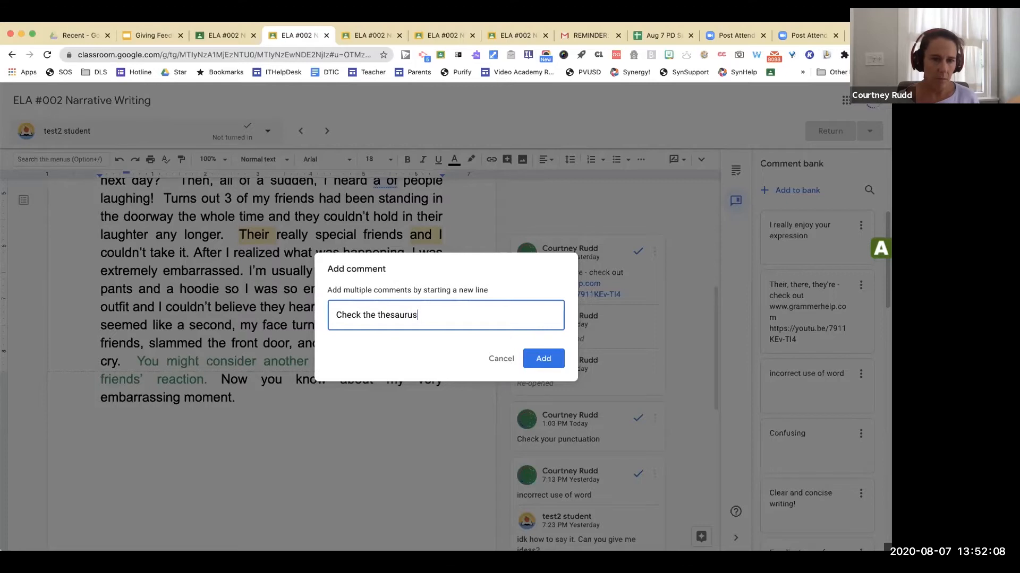
click(531, 357)
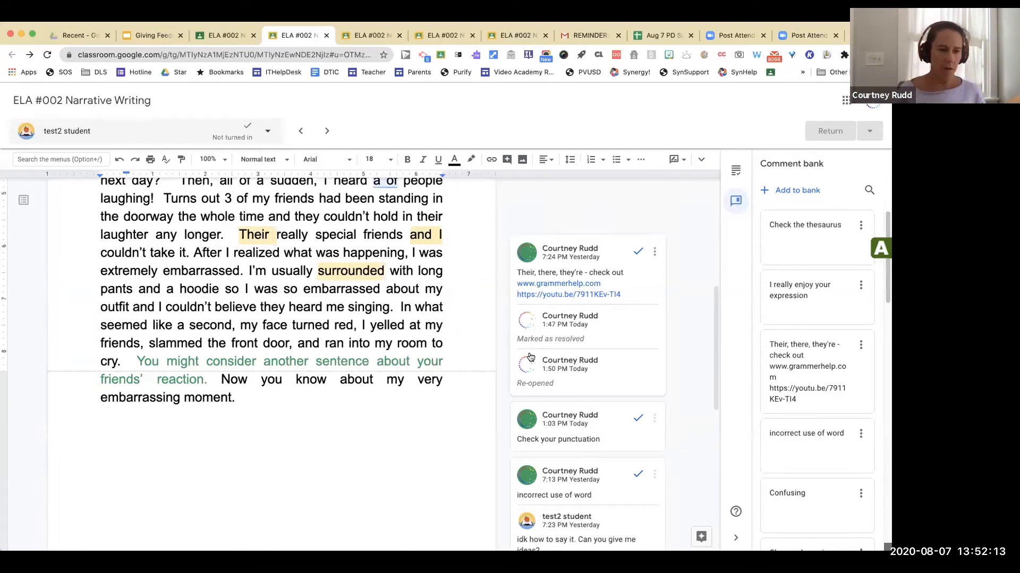
mouse_move(859, 255)
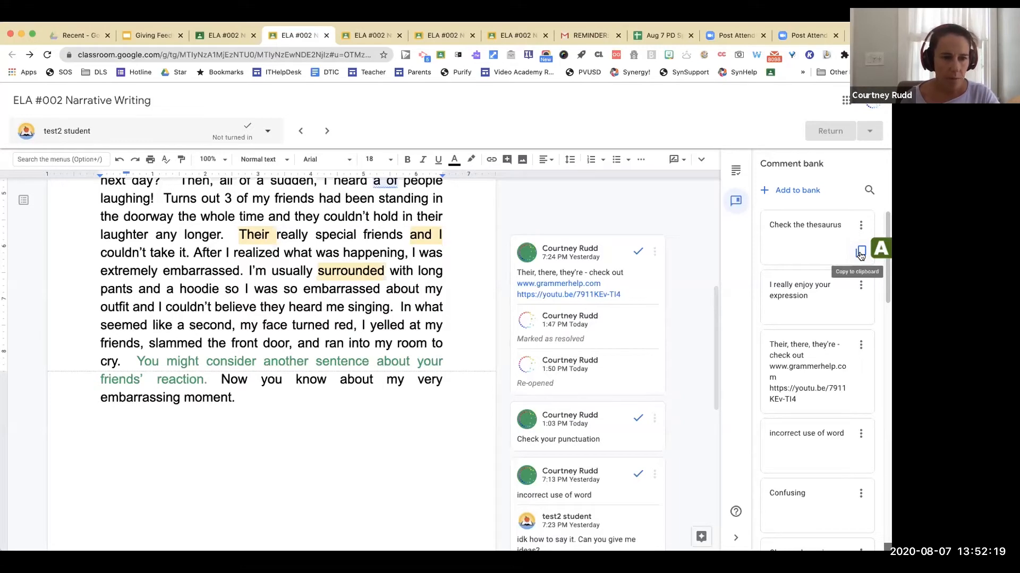
mouse_move(861, 400)
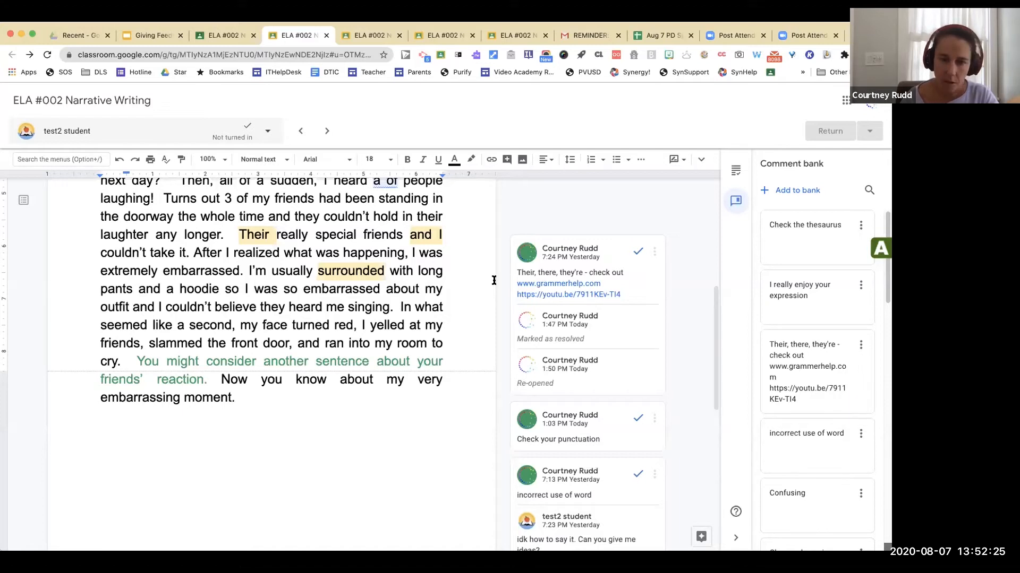
drag(714, 313, 716, 266)
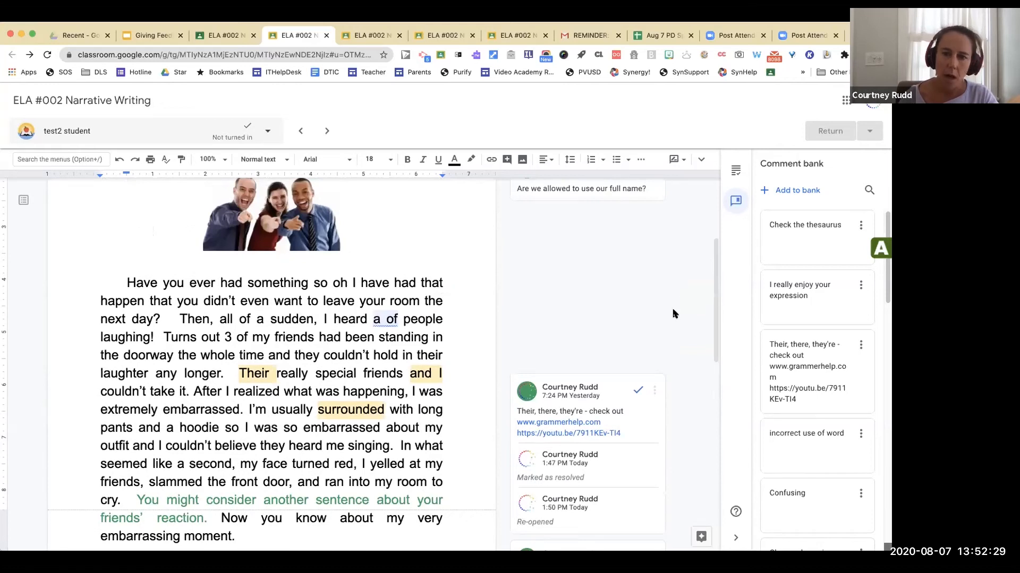
scroll(720, 297, up, 3)
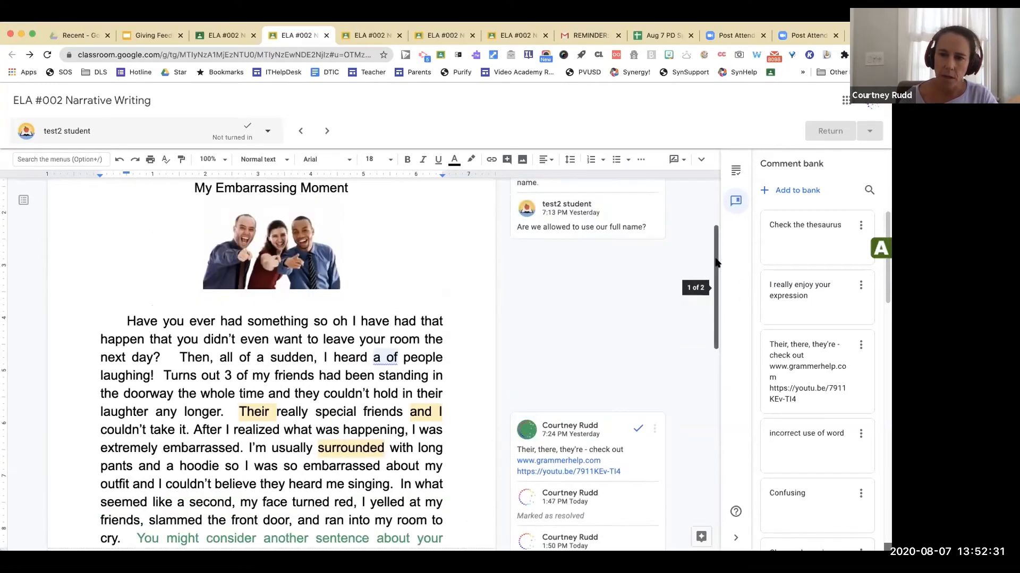
click(264, 370)
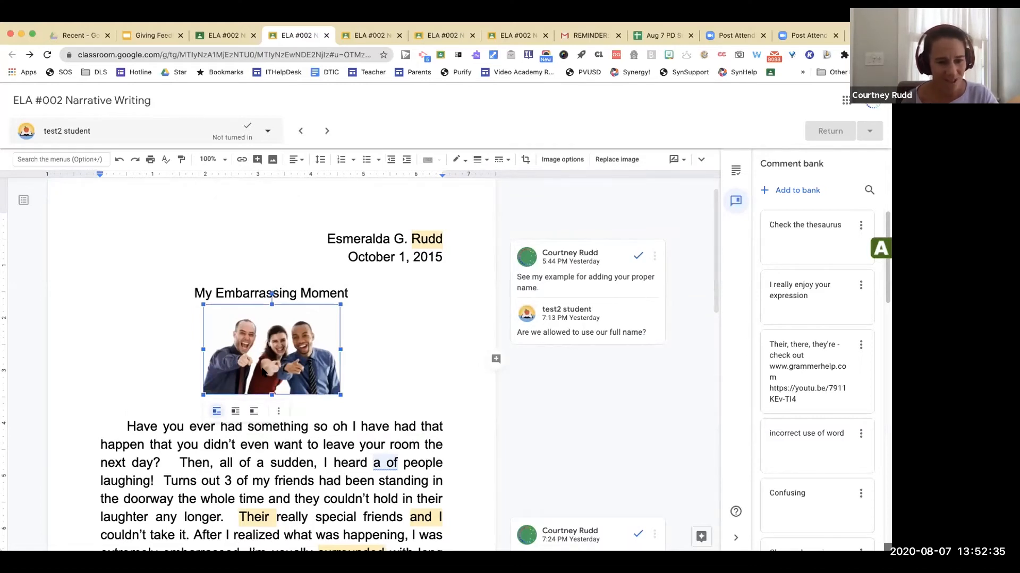
click(283, 445)
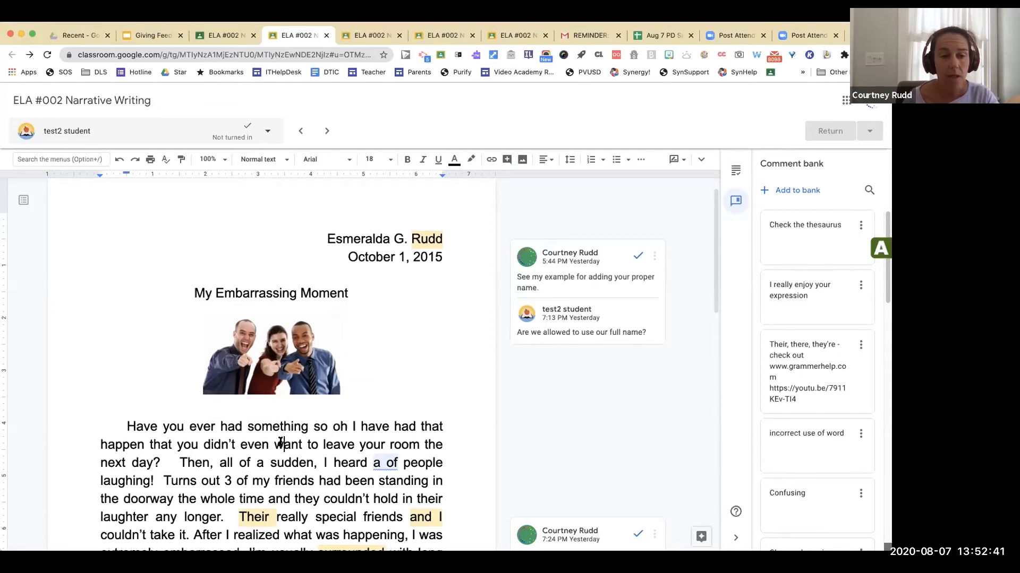
drag(275, 445, 304, 445)
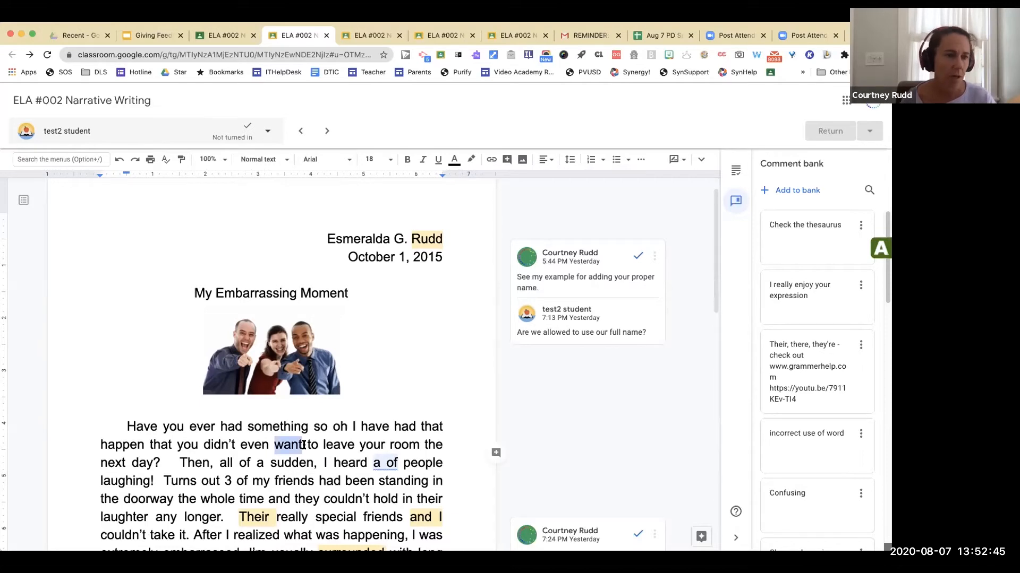
Comment on the essay's photo with the saved comment "Check the thesaurus" from the comment bank, found by searching for "th".
click(280, 360)
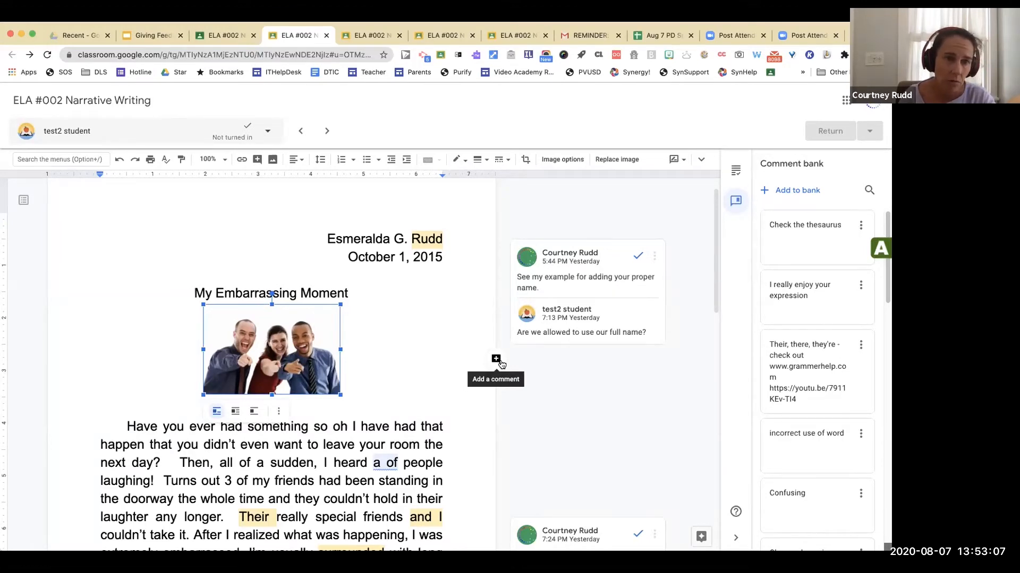
click(257, 161)
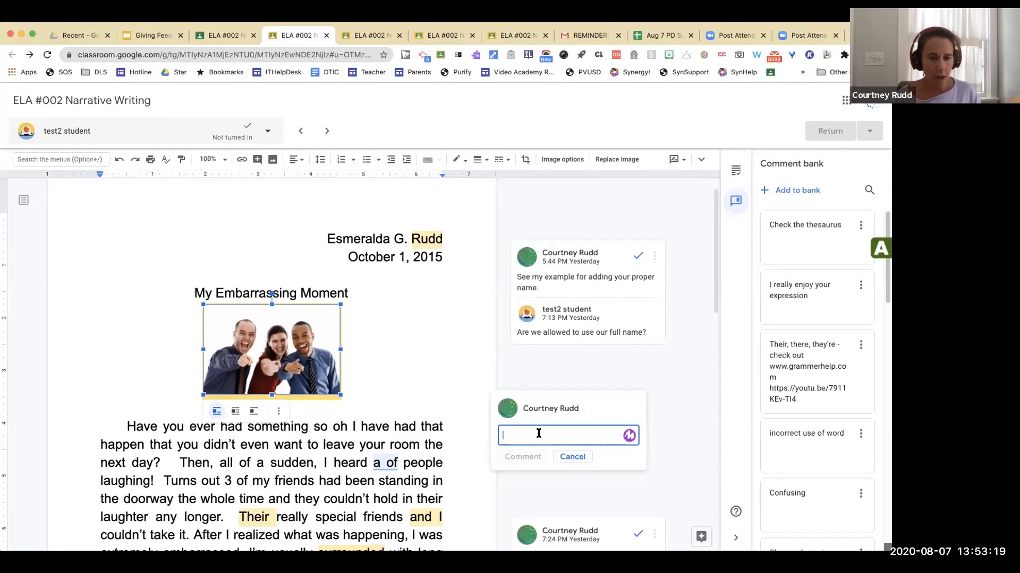
text(#)
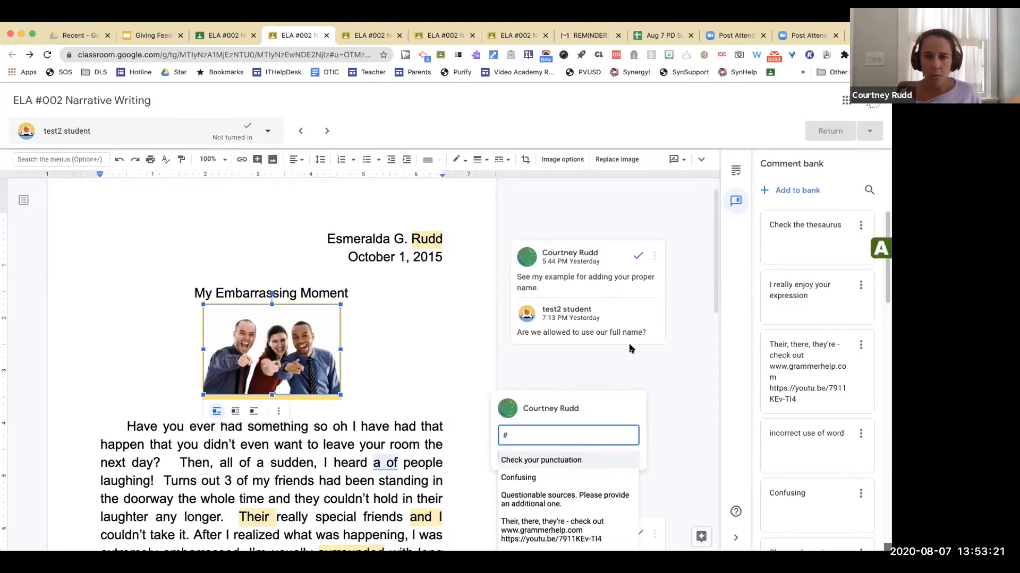
scroll(717, 317, down, 1)
scroll(717, 317, down, 5)
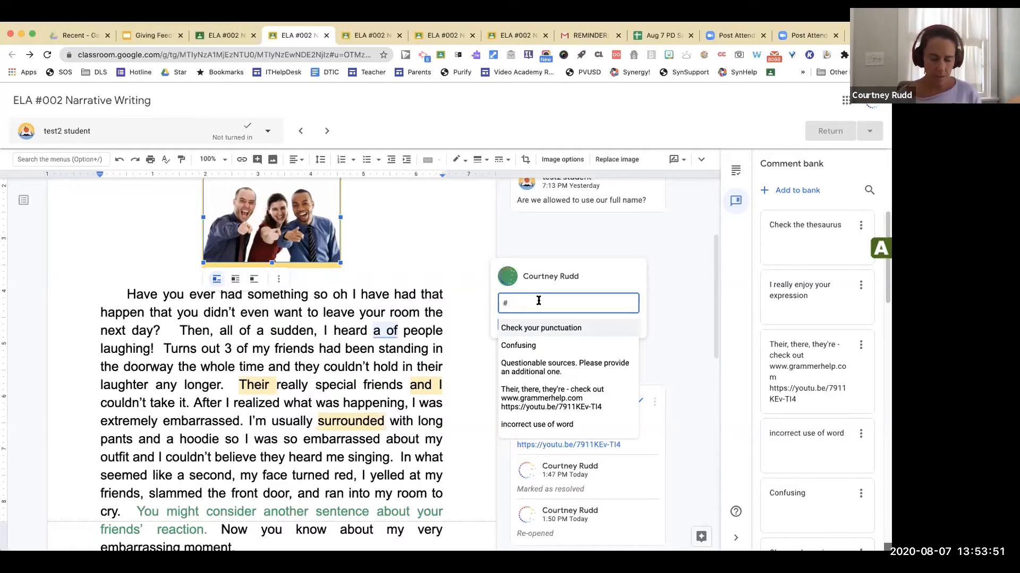
text(th)
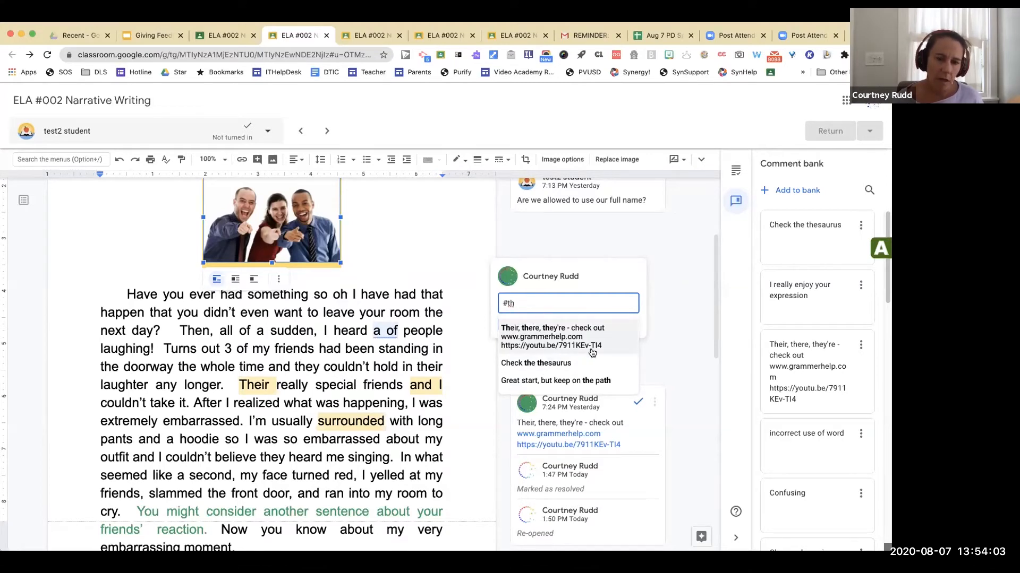
mouse_move(775, 356)
click(585, 365)
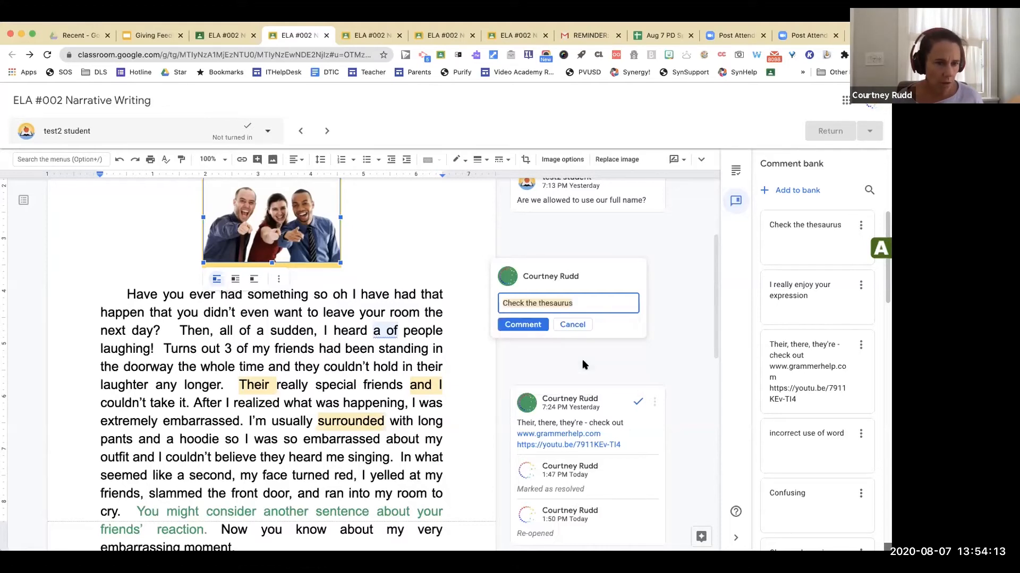
click(523, 325)
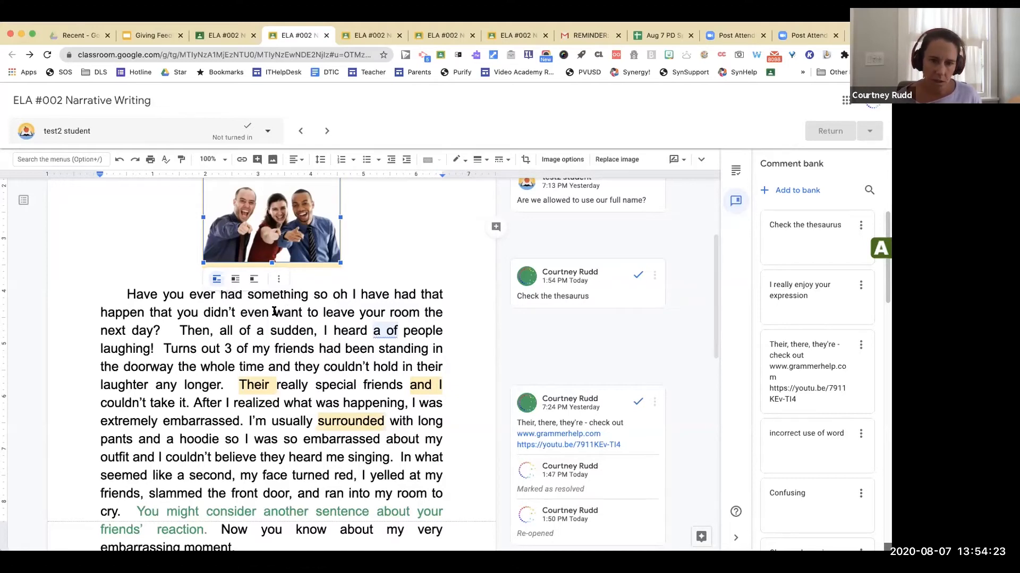
Comment on the word "want" in the first paragraph with the saved comment "Correct Spelling" from the comment bank.
double_click(292, 312)
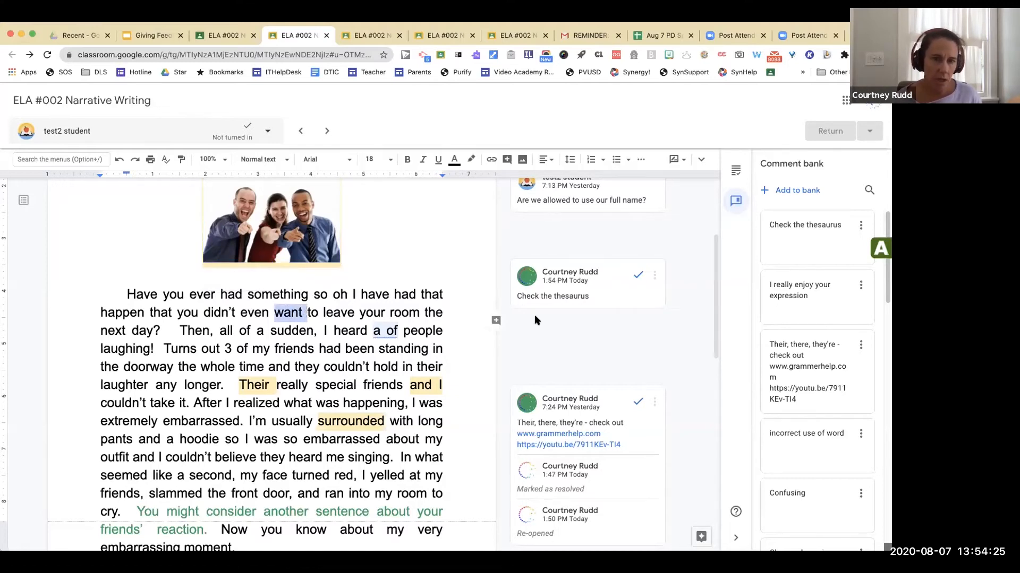
click(500, 321)
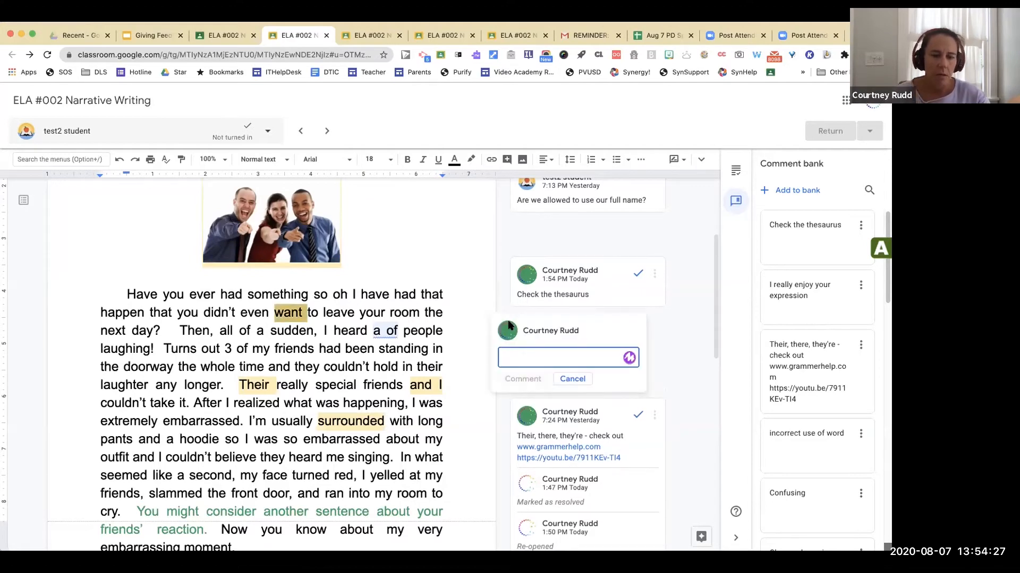
text(#)
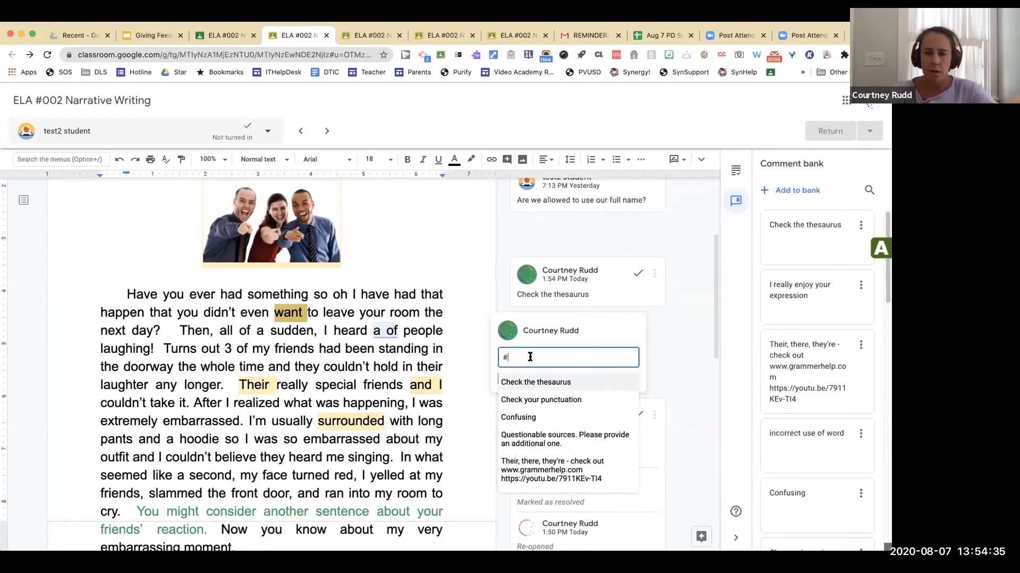
text(c)
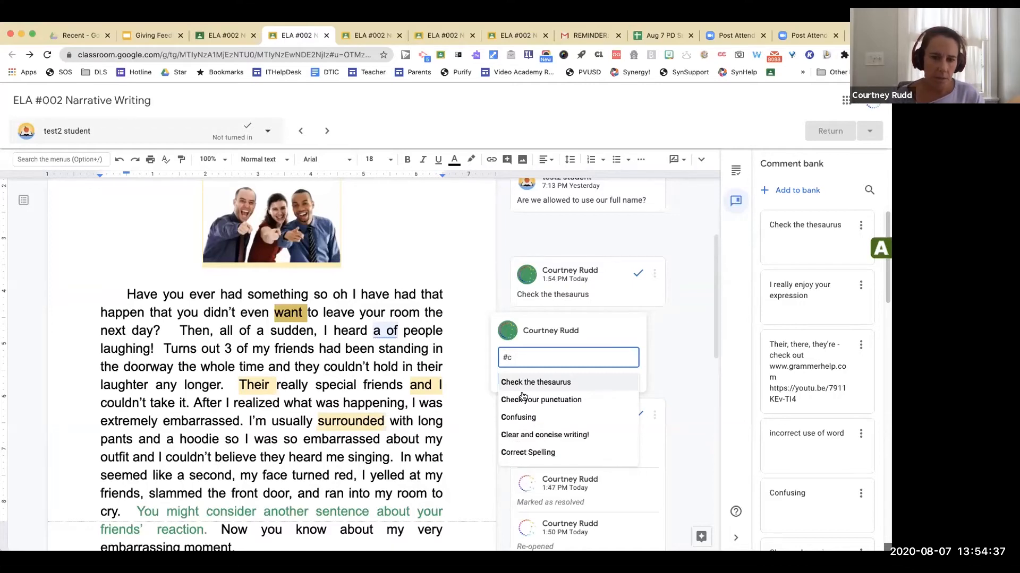
click(528, 452)
click(523, 379)
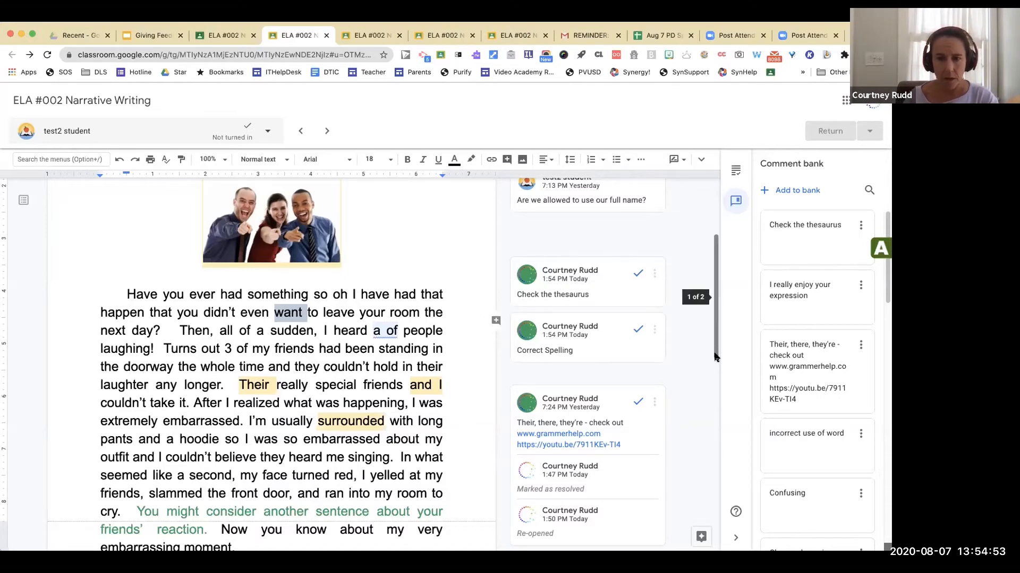
scroll(713, 345, down, 3)
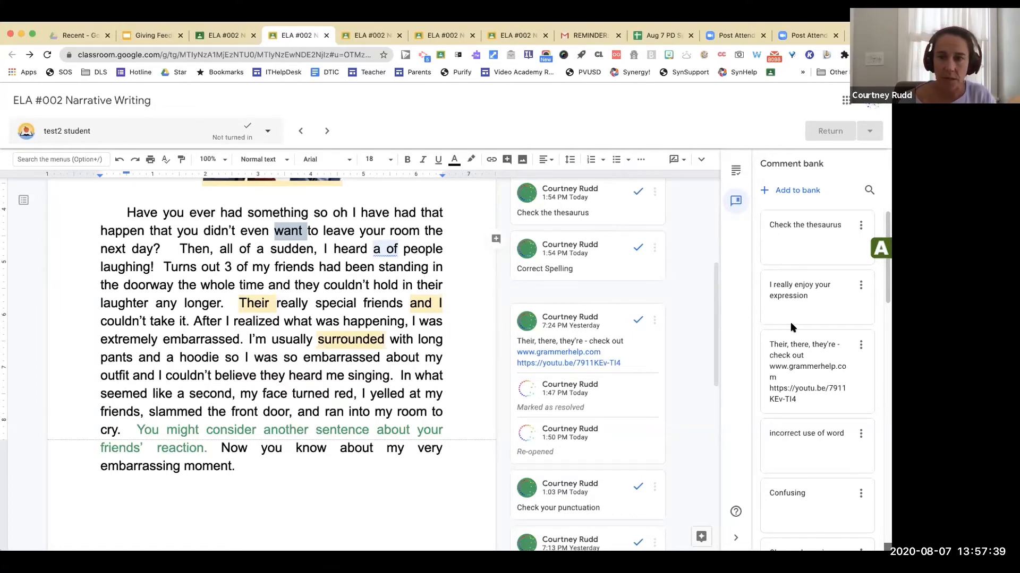
Close the duplicate tab of the student's essay and return to the student work overview of ELA #002 Narrative Writing.
scroll(718, 290, up, 2)
scroll(718, 289, up, 2)
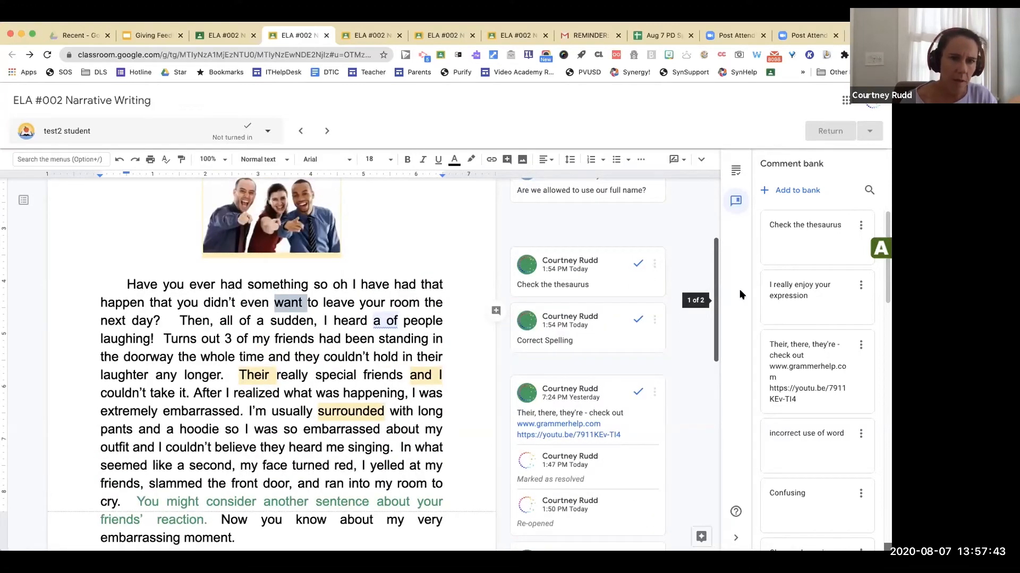
scroll(718, 289, up, 4)
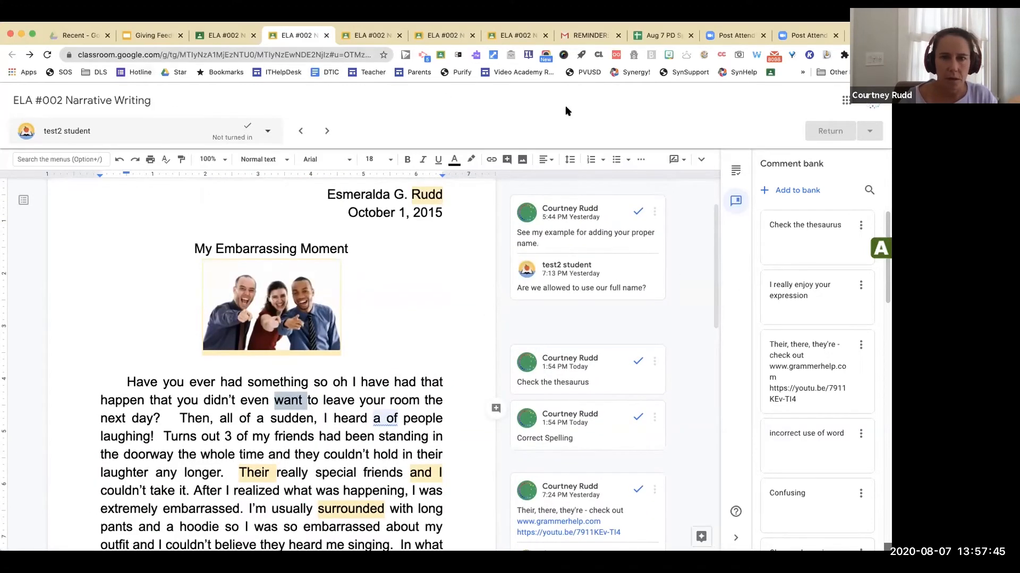
click(367, 35)
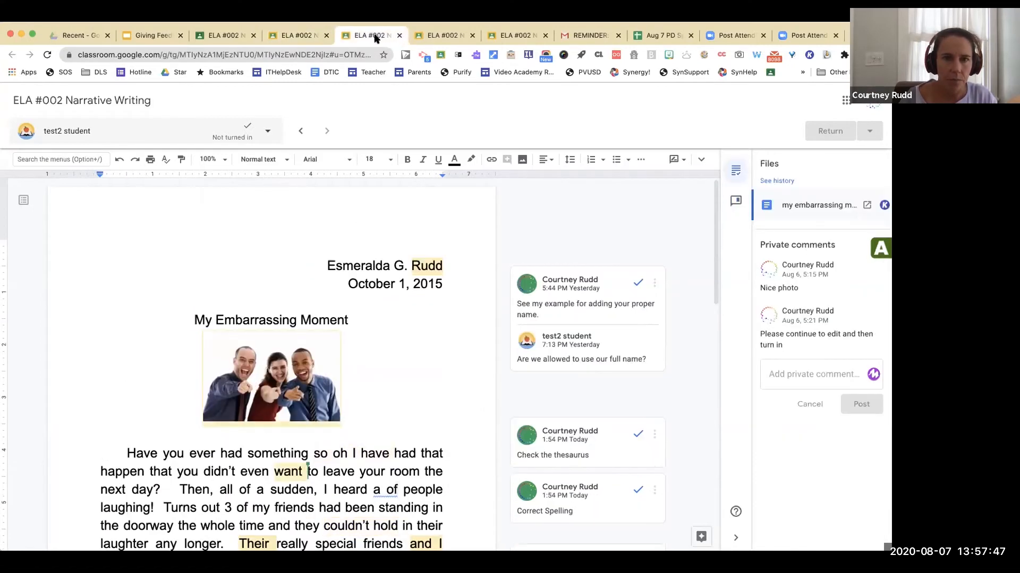
click(398, 36)
click(236, 37)
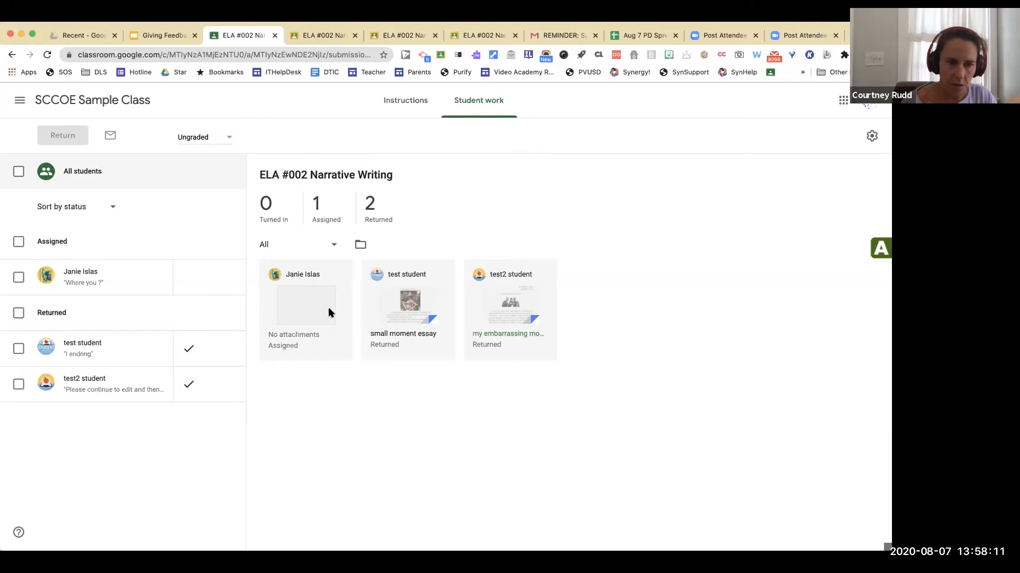
Post the private comment "Cool!" to the student without a submission and review the private comments of the two returned students.
click(83, 274)
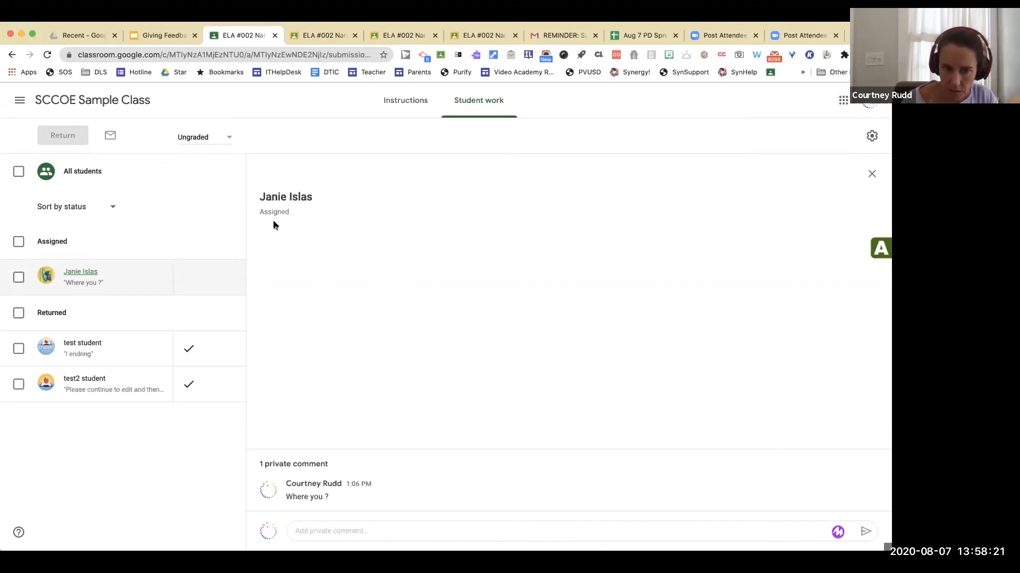
click(316, 530)
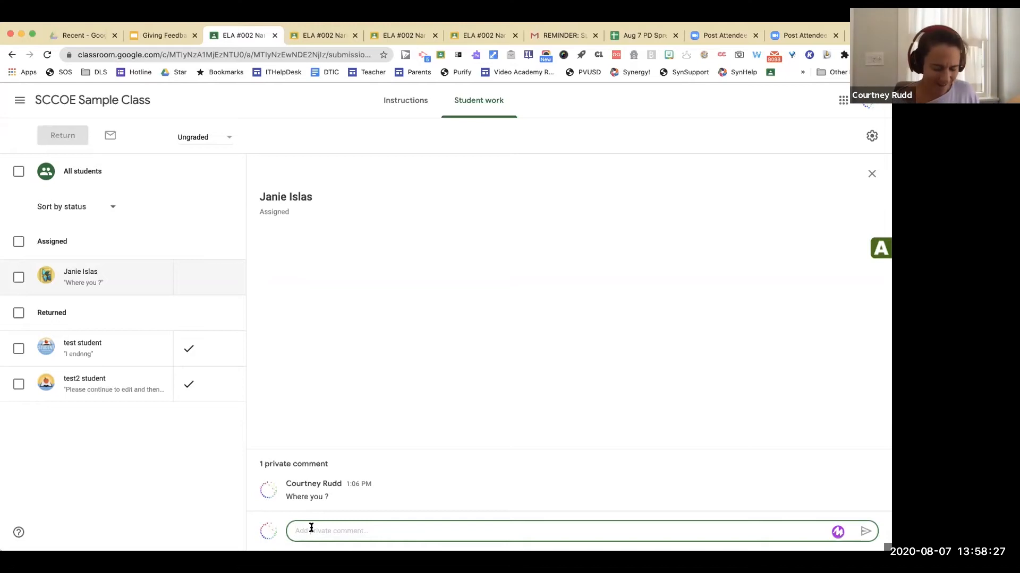
text(Cool!)
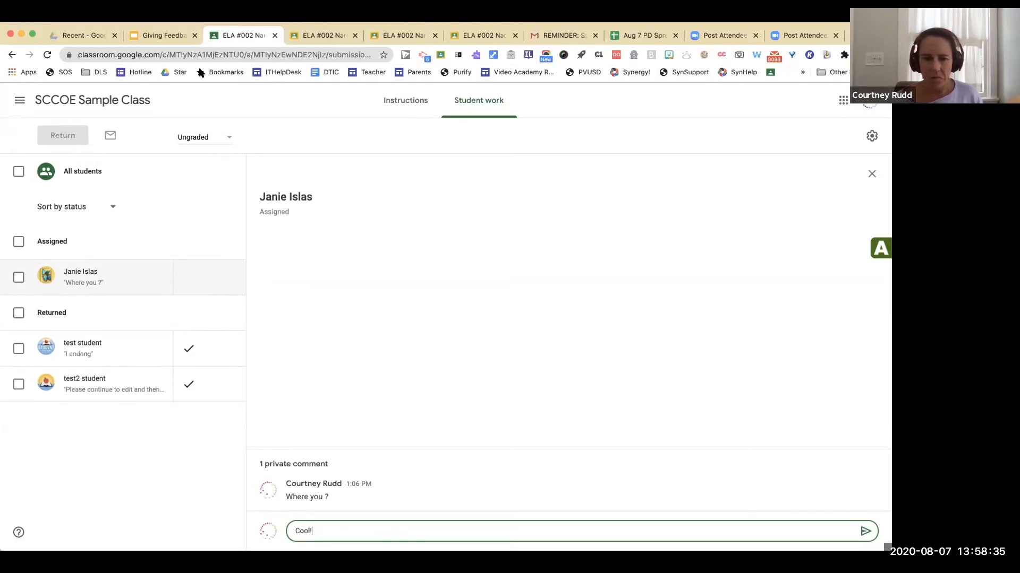
click(864, 532)
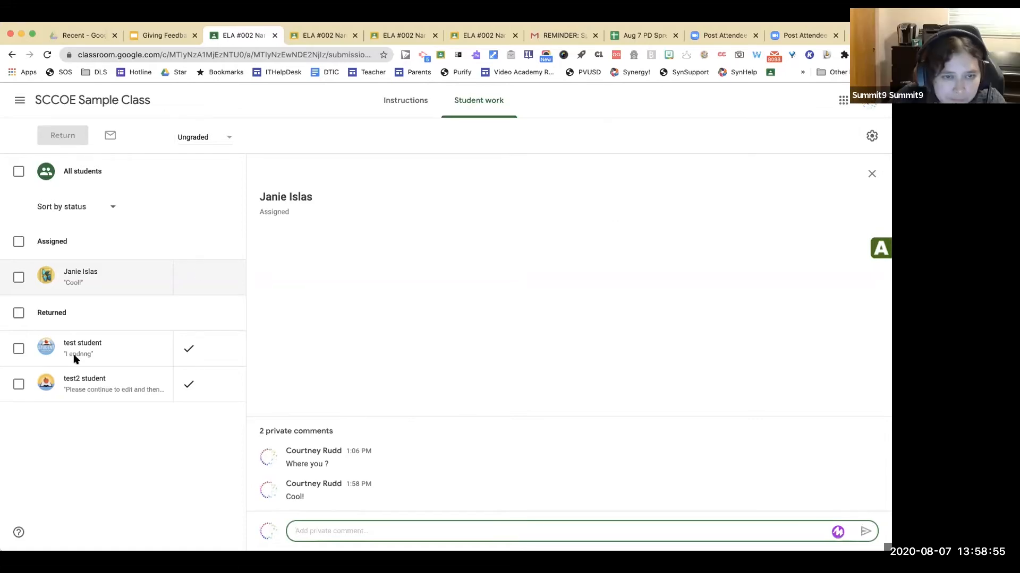
click(84, 344)
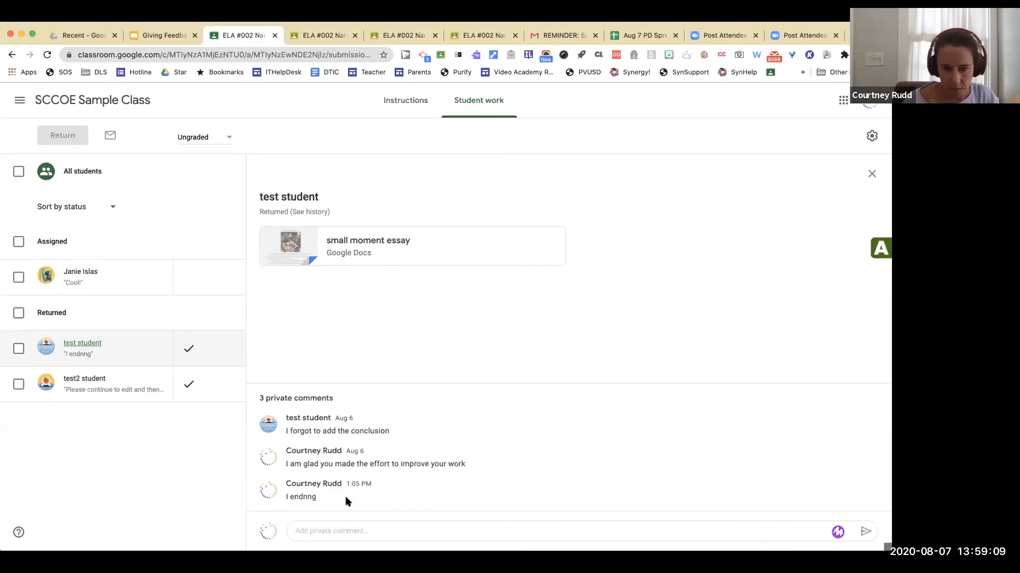
click(84, 380)
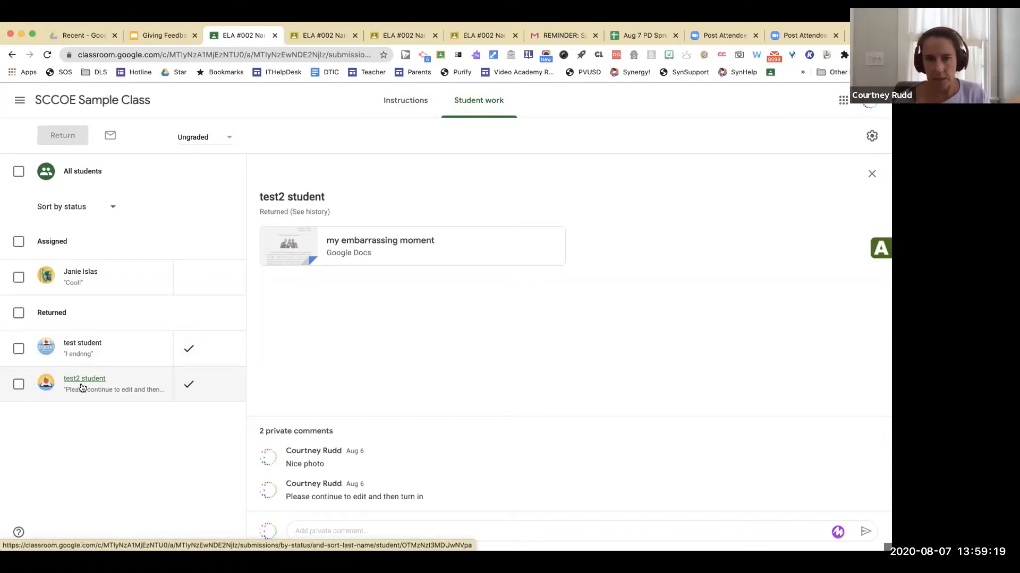
Post the class comment "Let's keep moving" on the assignment's instructions page.
click(407, 105)
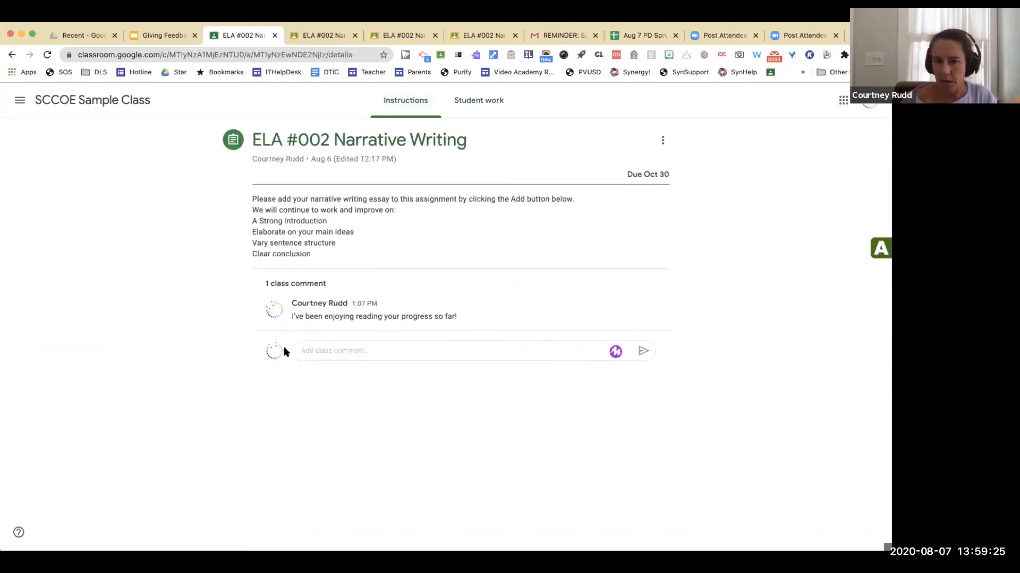
click(318, 352)
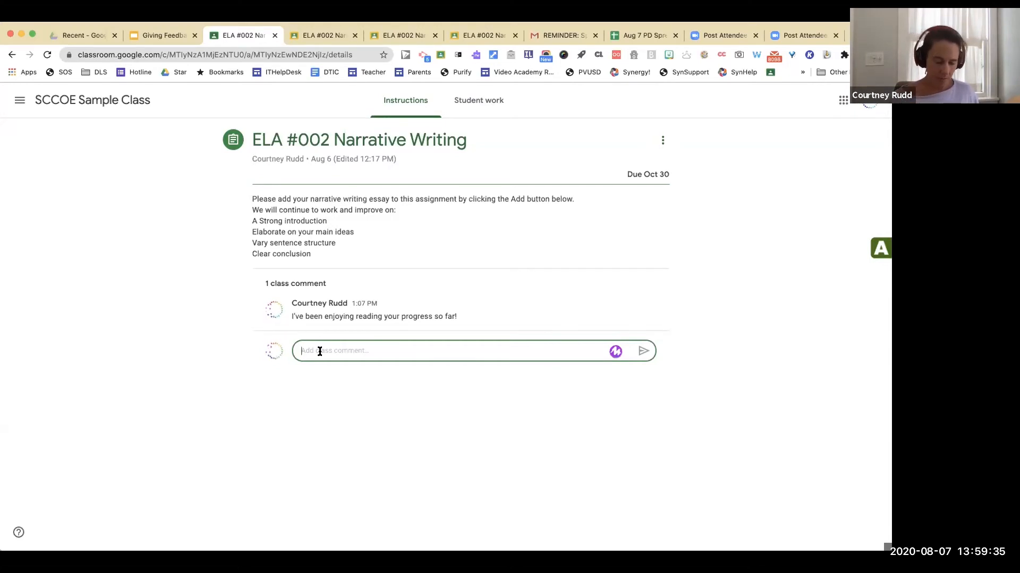
text(Let's )
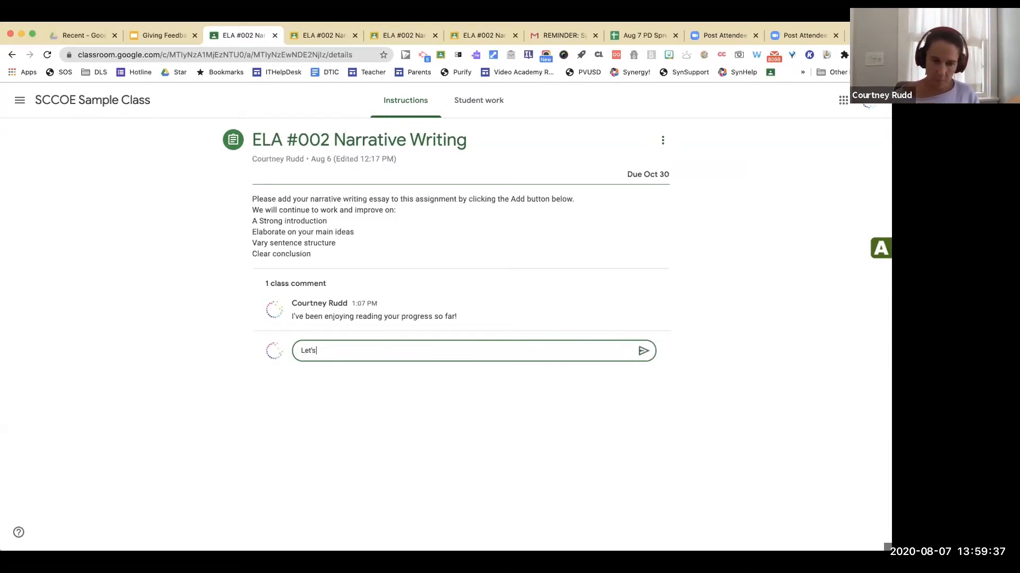
text(keep moving)
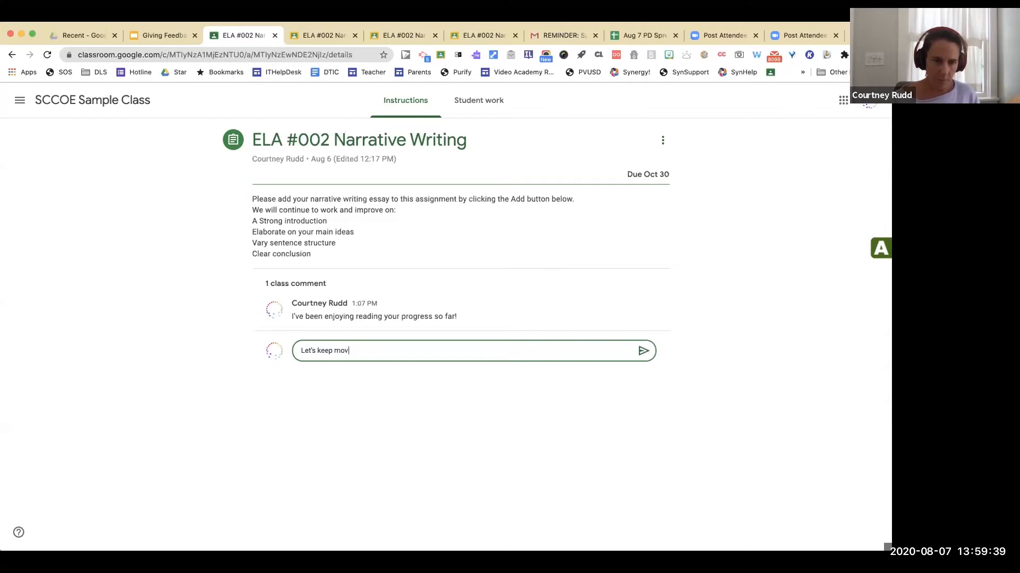
click(641, 352)
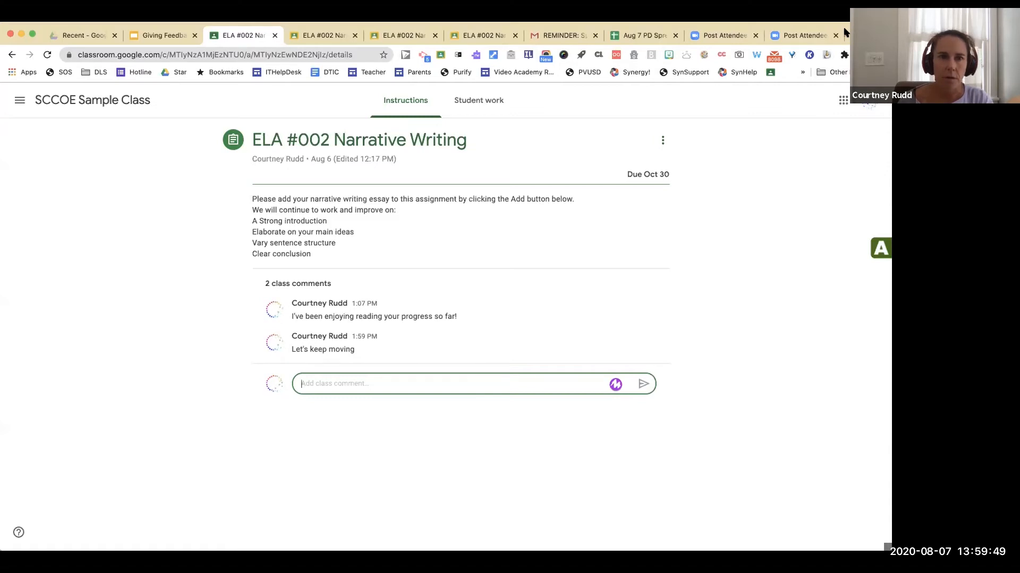
Switch to the student's Classroom window and open the class comments of ELA #002 Narrative Writing from the class's classwork.
click(280, 12)
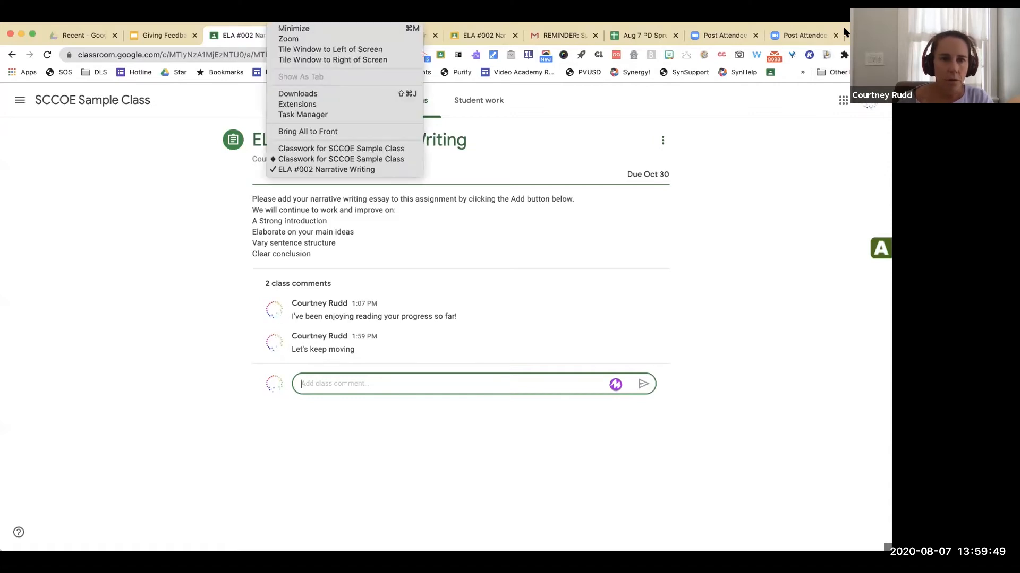
click(345, 149)
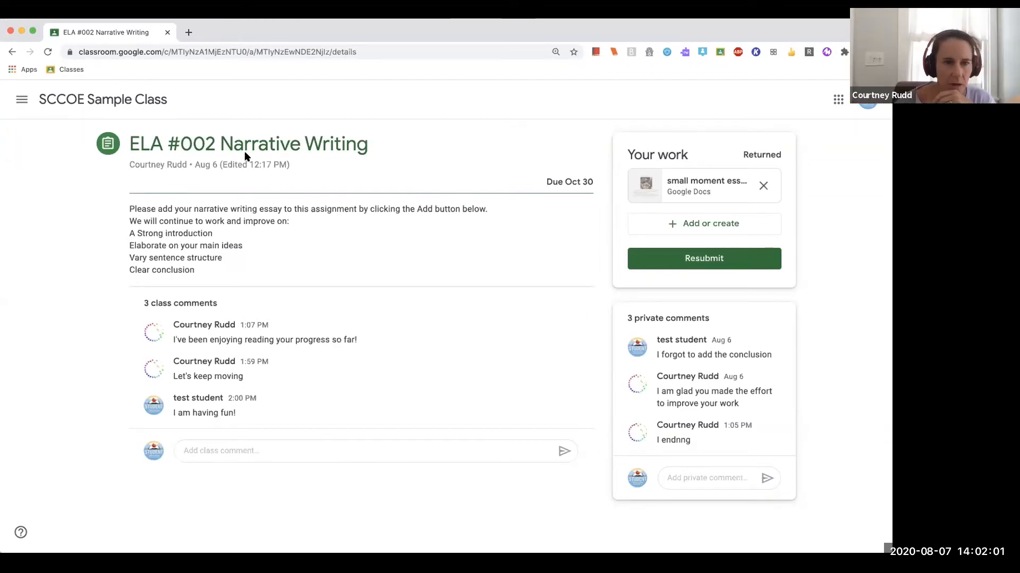
click(119, 103)
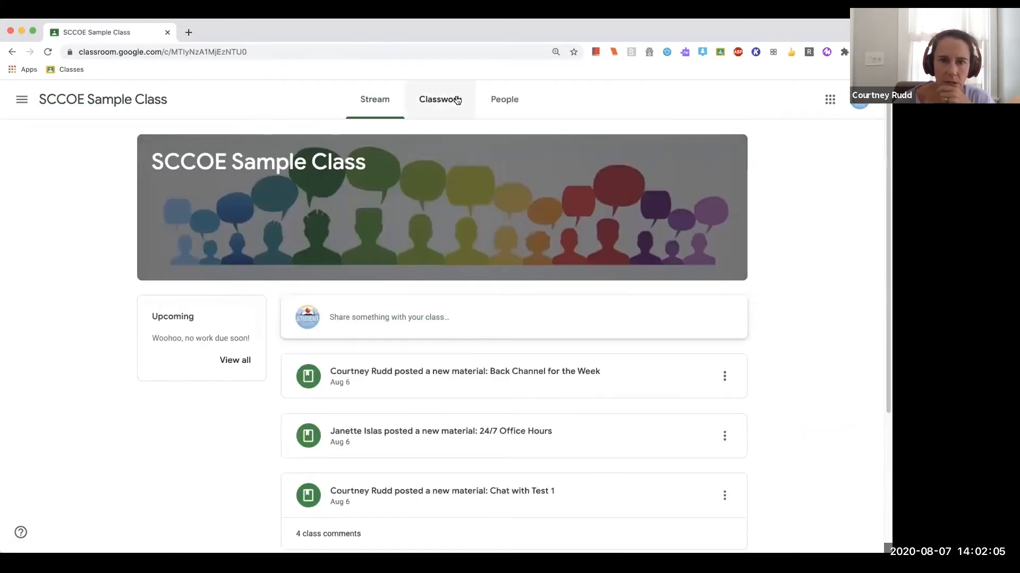
click(455, 101)
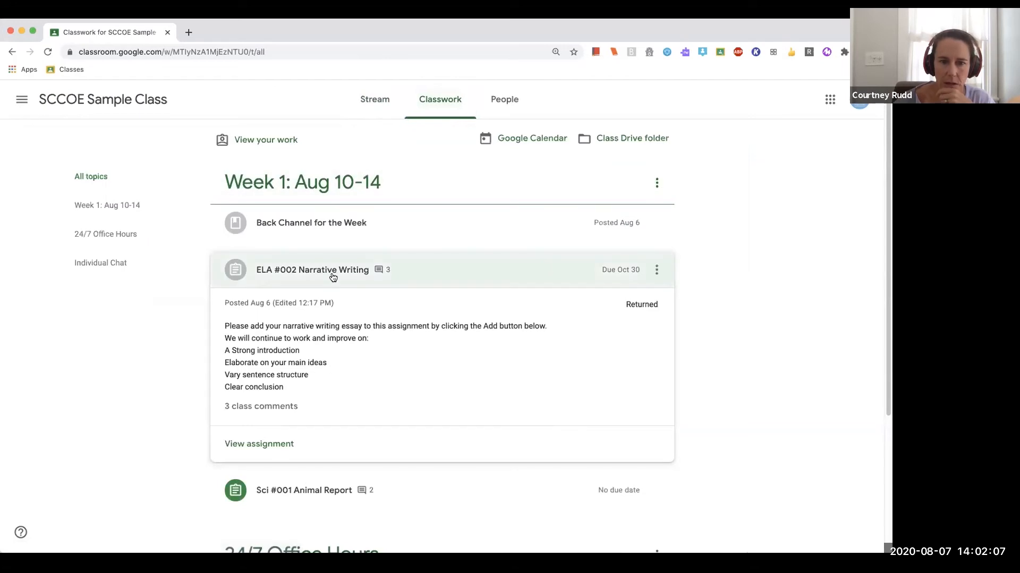
click(262, 407)
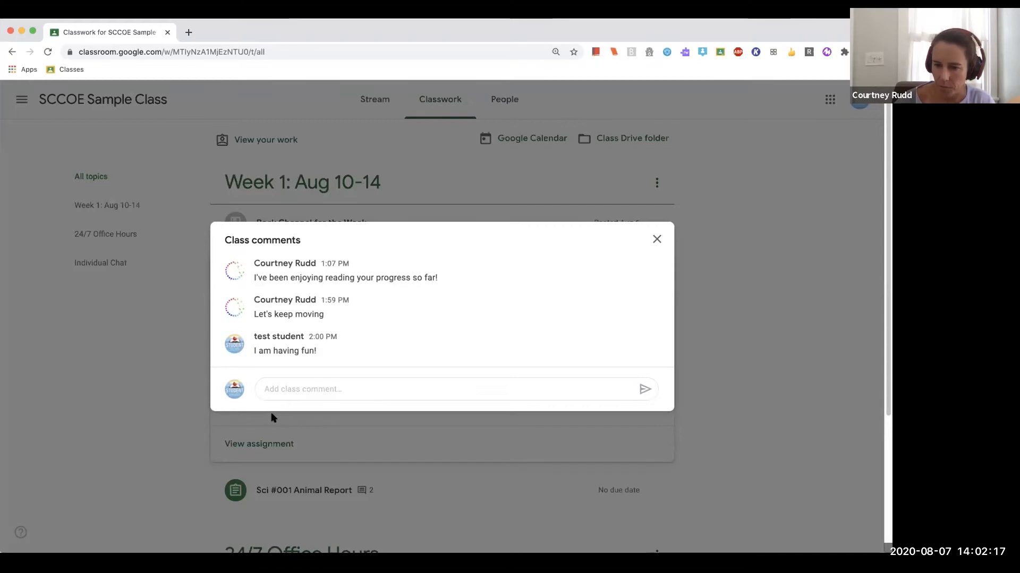
Post the class comment "I can help!" as the student.
click(308, 390)
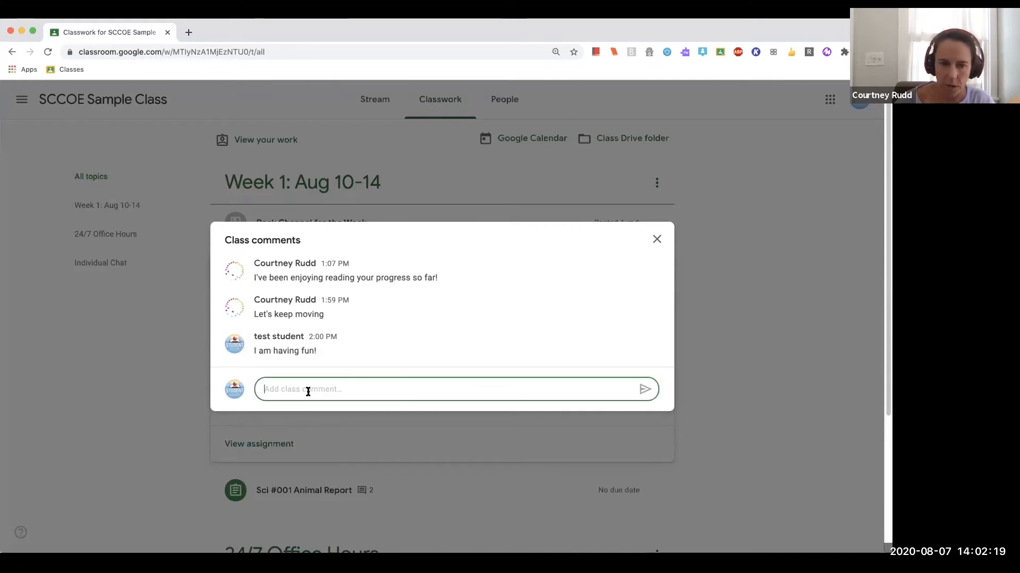
text(I can help!)
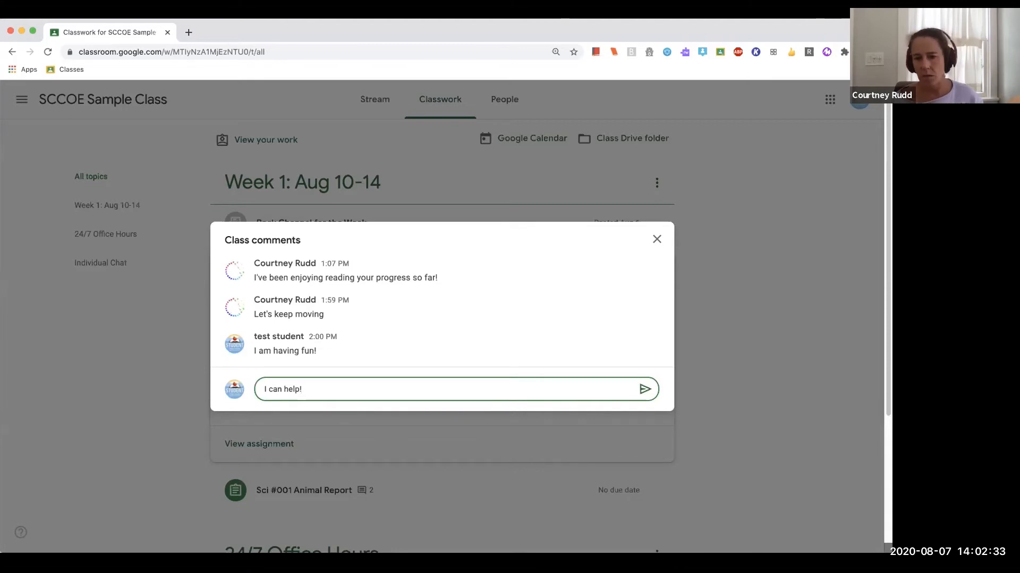
click(643, 391)
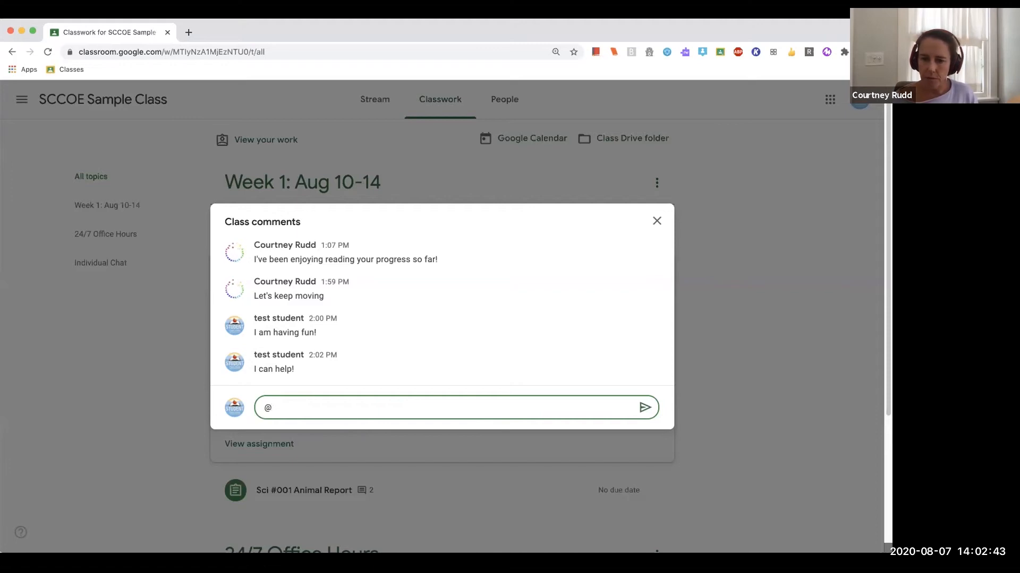
Post a class comment that mentions the teacher and the test student by their suggested addresses, followed by "Yay!".
text(Courtney)
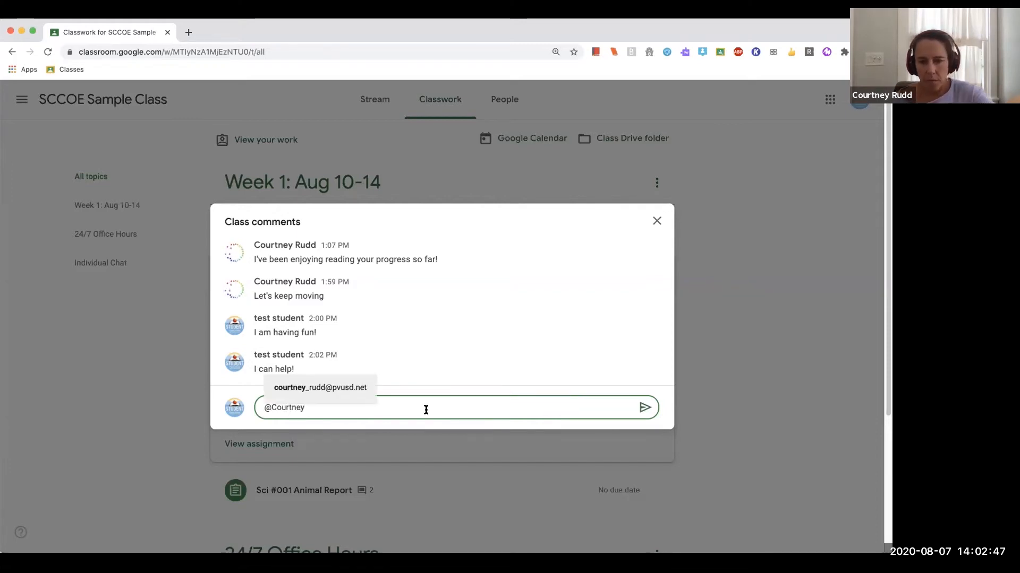
click(355, 387)
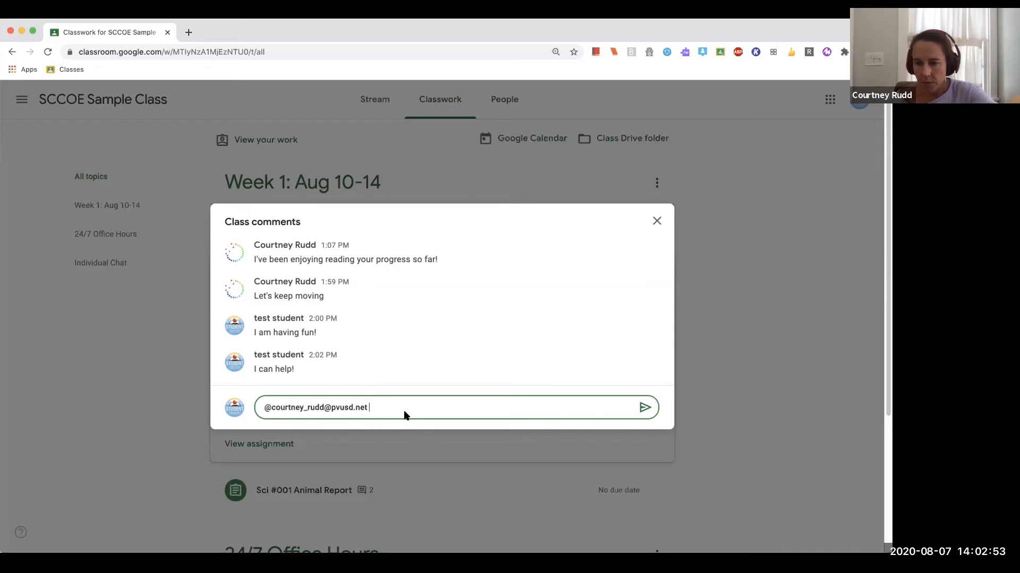
text(@te)
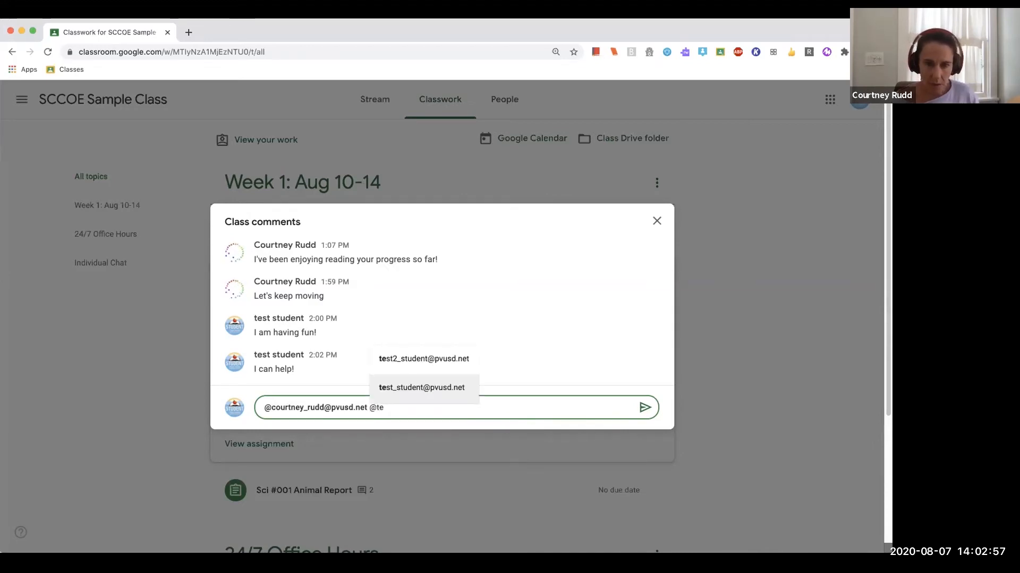
click(397, 389)
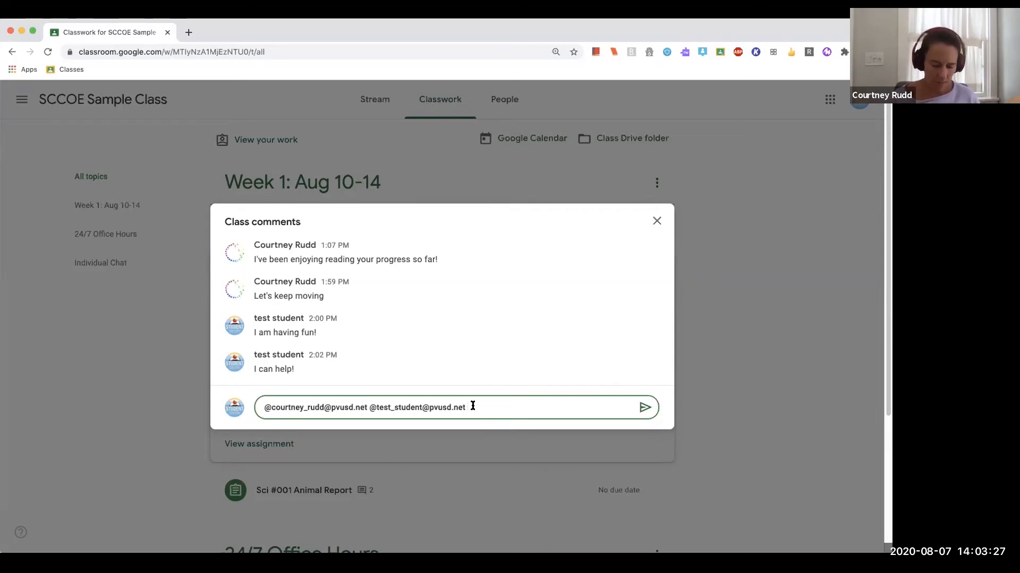
text(ay!)
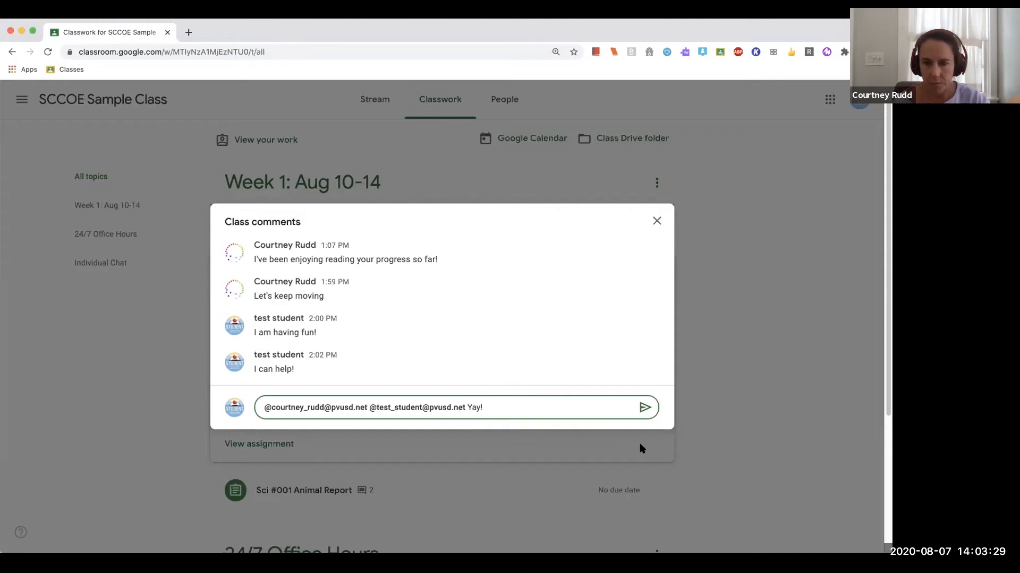
click(644, 409)
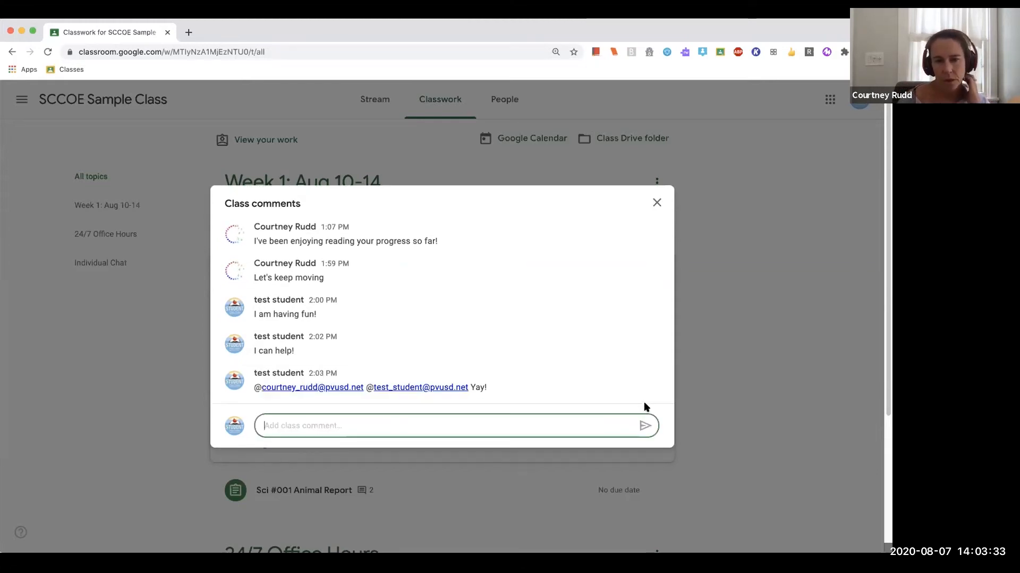
Close the class comments and open the full assignment view to compare its class comments with its private comments.
click(654, 203)
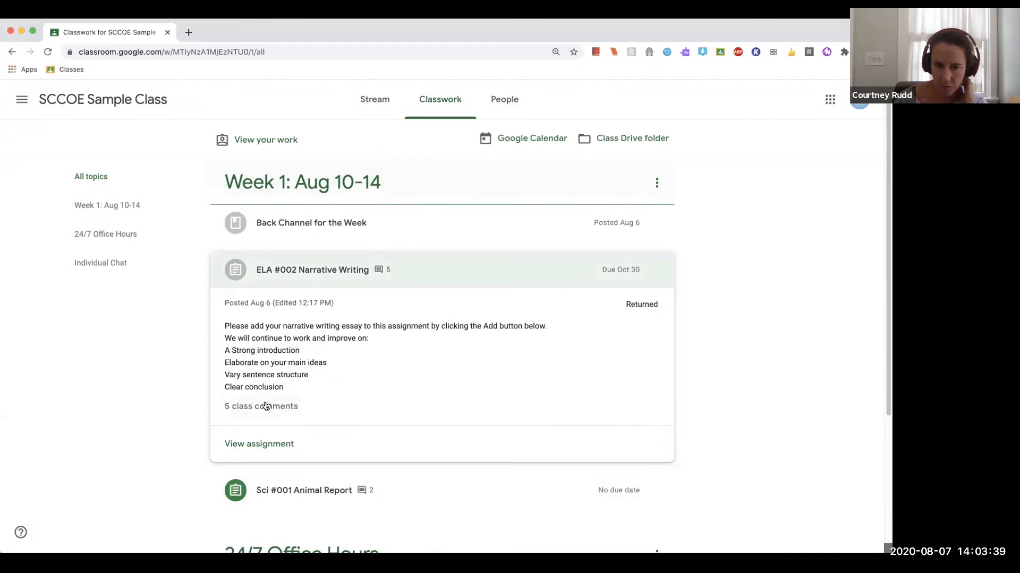
click(260, 446)
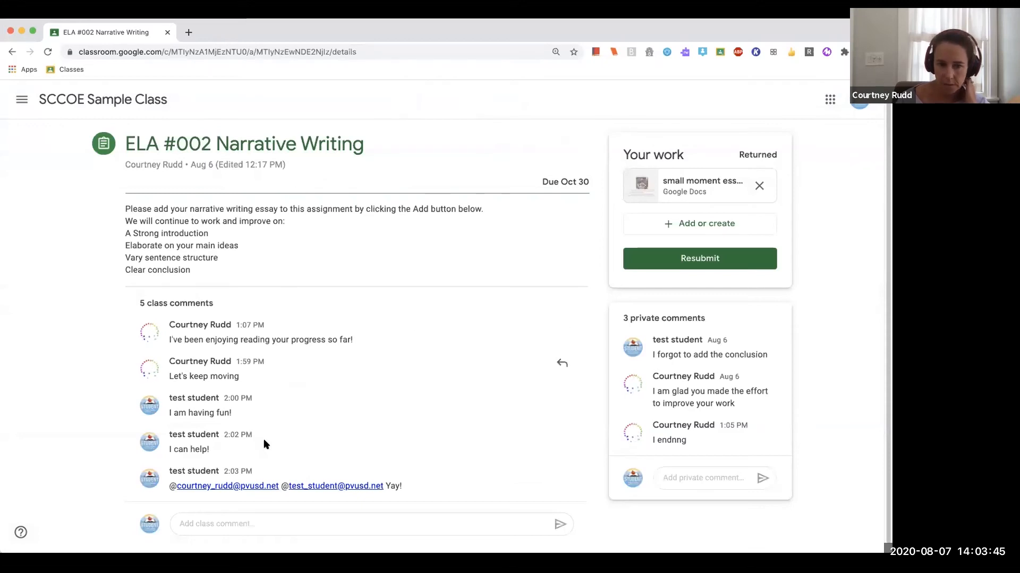
scroll(325, 399, down, 1)
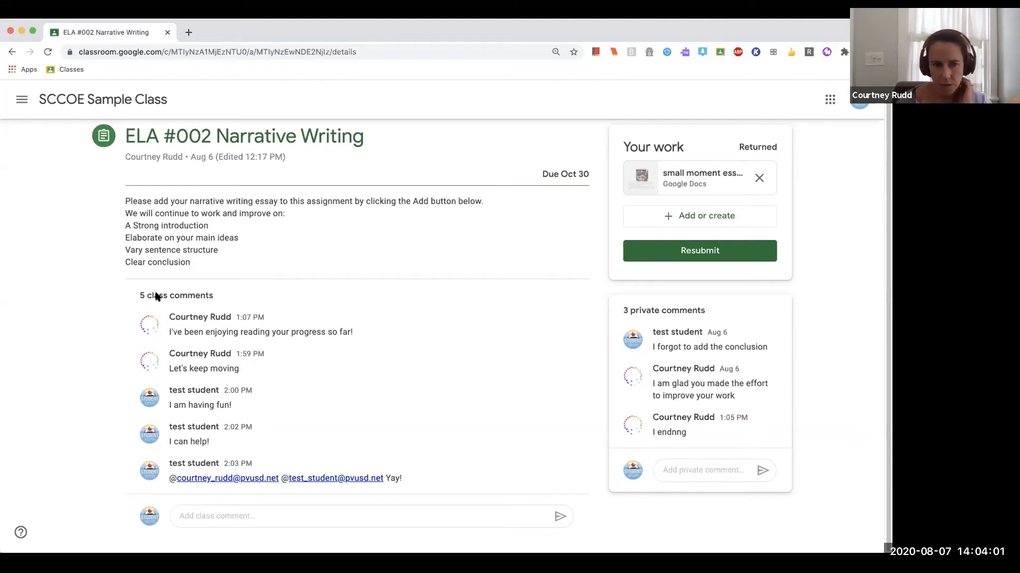
drag(147, 295, 229, 300)
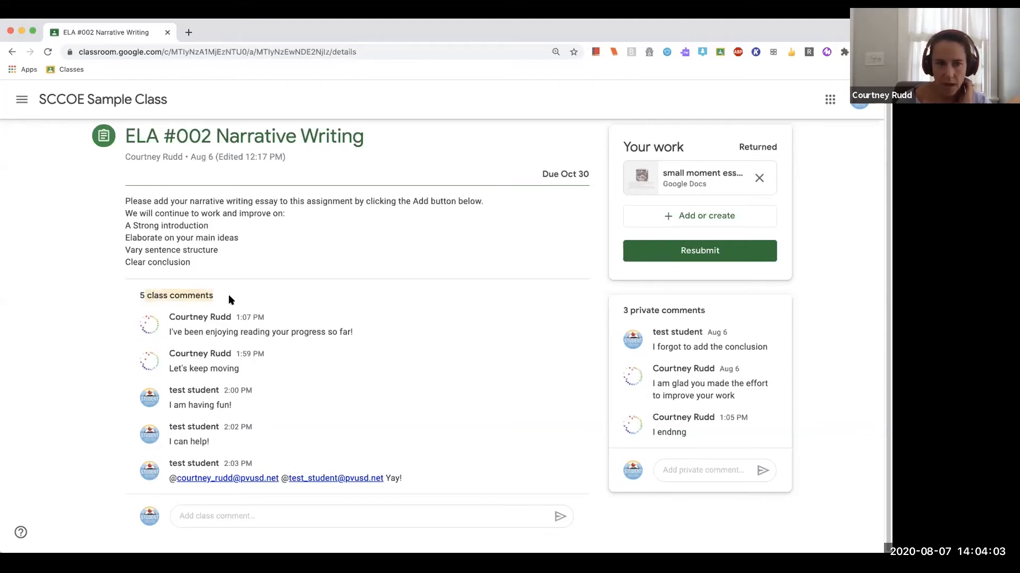
drag(706, 311, 623, 310)
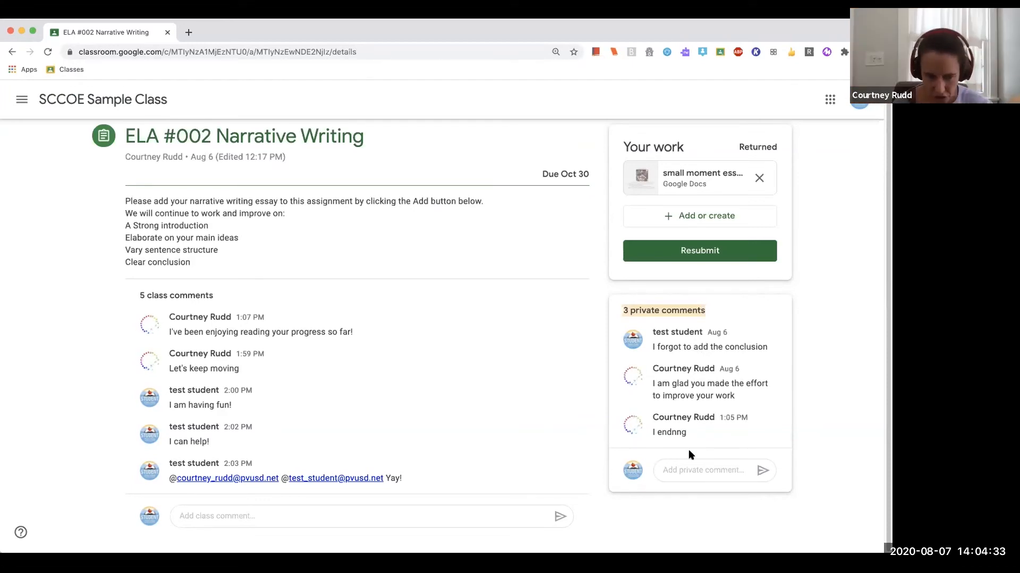
Open the student's attached "small moment essay" document from the assignment.
click(685, 180)
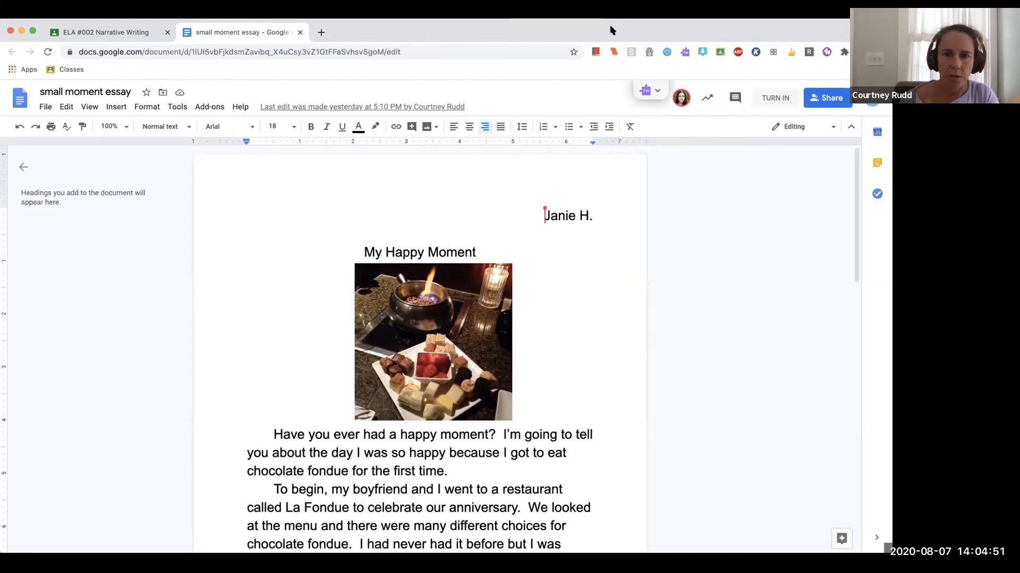
Review the essay's comment history, including its earlier suggestions and replies, and close it.
click(735, 98)
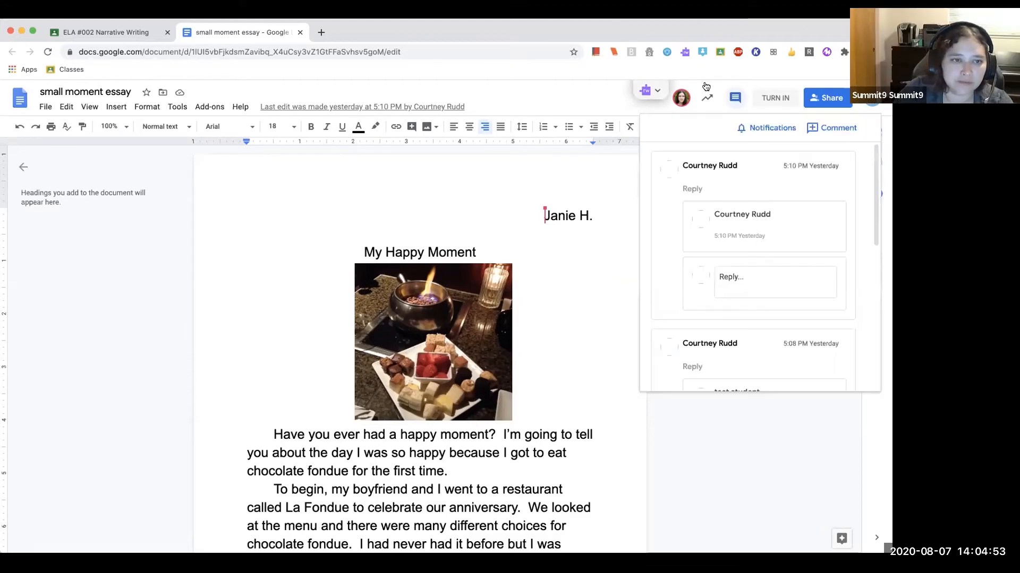
scroll(873, 229, down, 6)
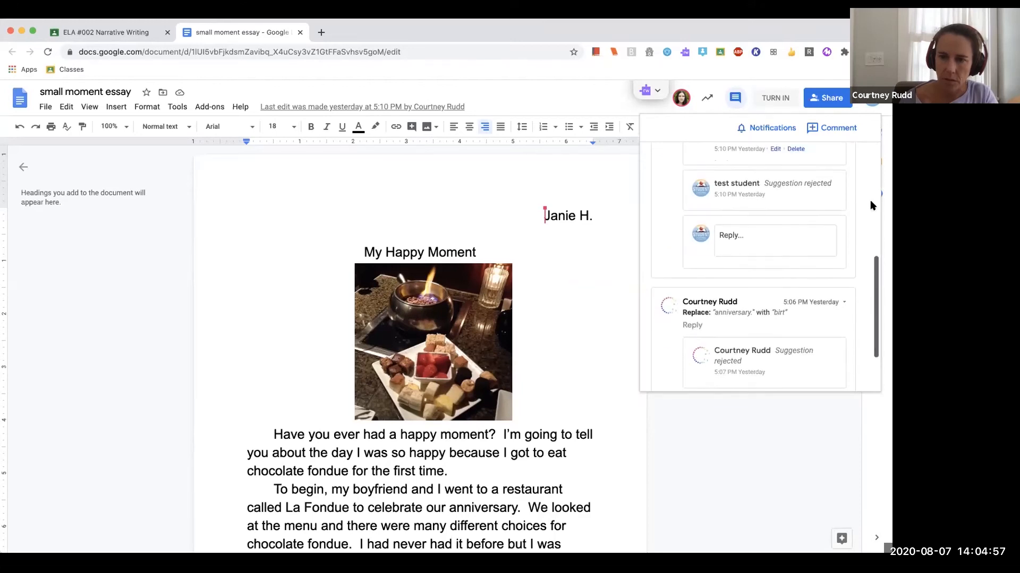
click(566, 292)
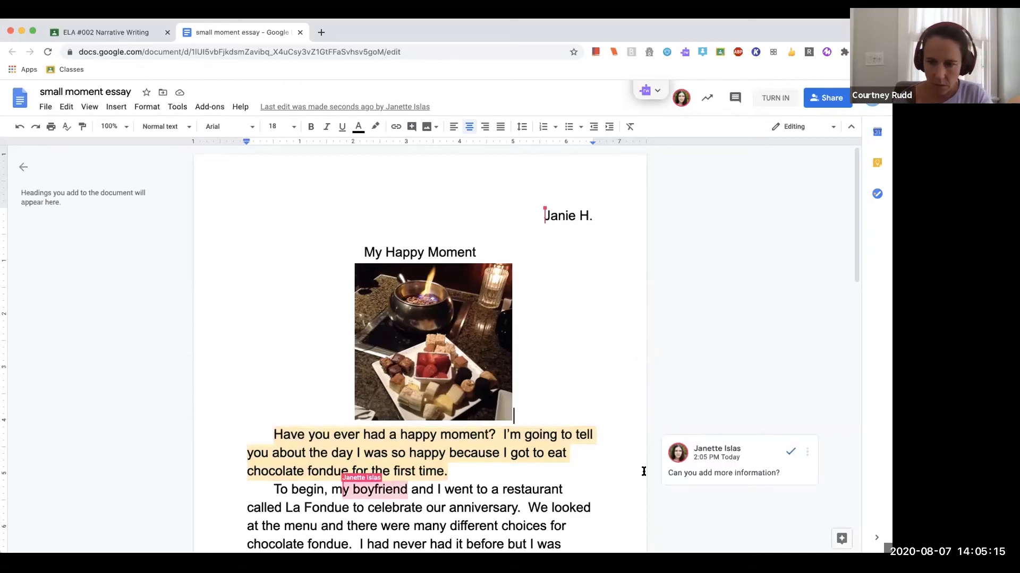
Resolve the comment "Can you add more information?" on the essay's opening paragraph and look it up in the comment history.
click(791, 453)
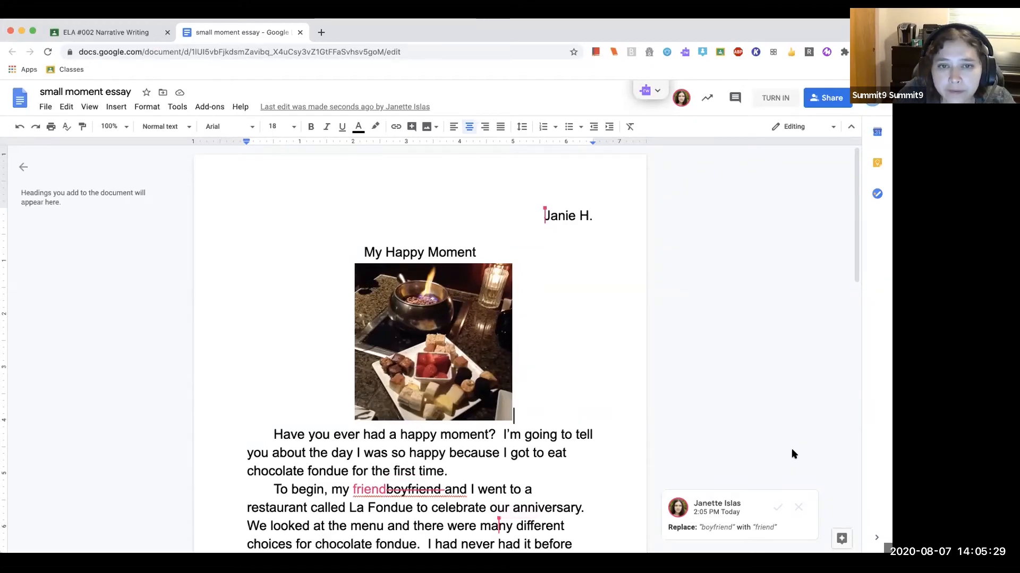
click(736, 105)
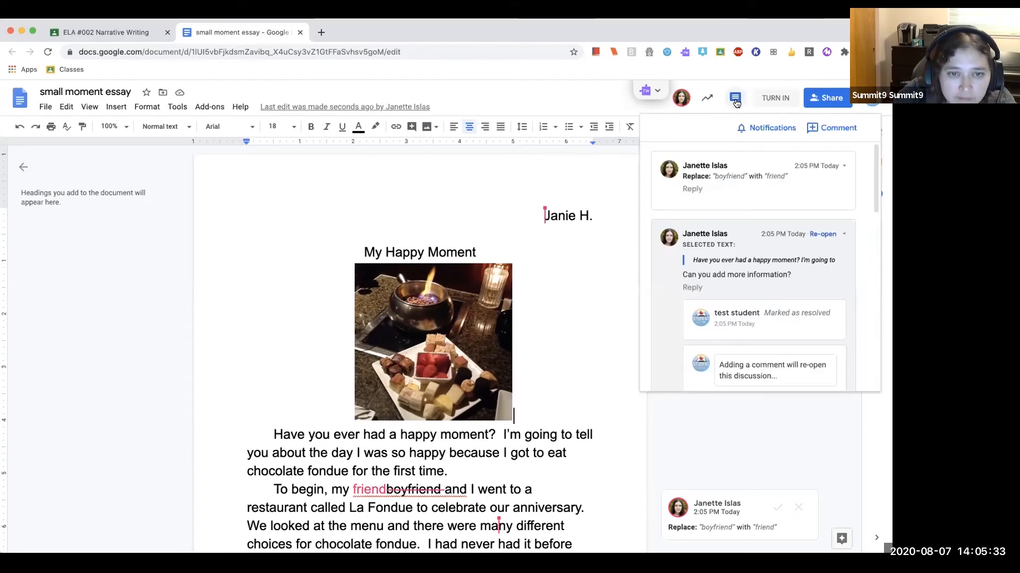
click(736, 103)
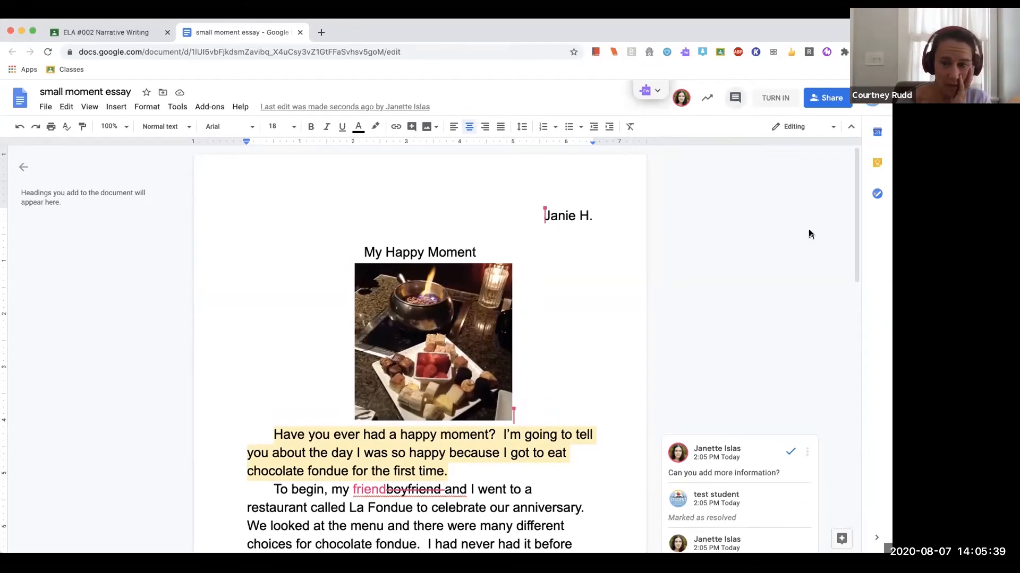
Look over the comment thread and pending suggestion beside the essay, and switch the document to Suggesting mode.
scroll(856, 260, down, 2)
scroll(856, 260, down, 4)
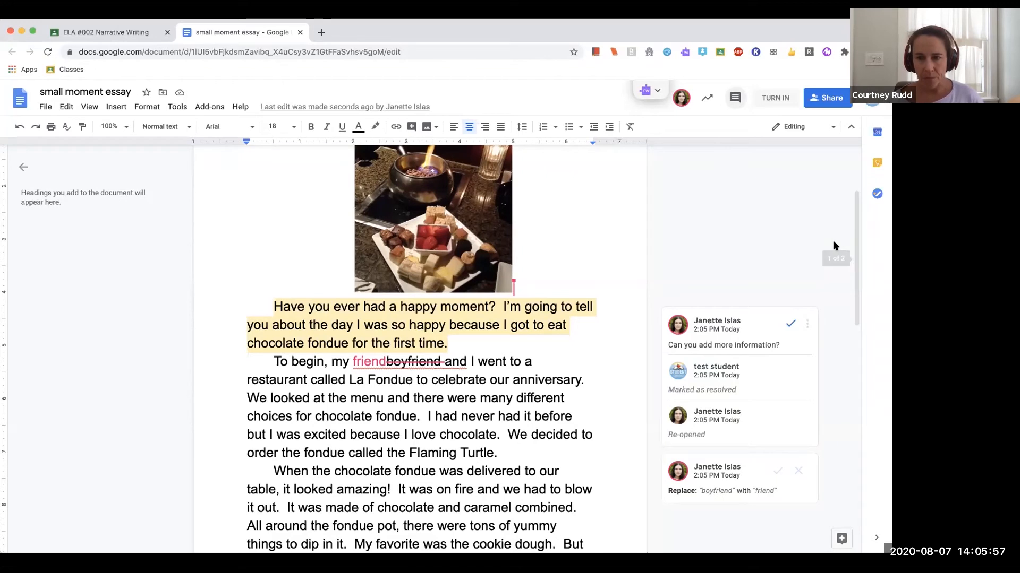
scroll(854, 244, down, 1)
scroll(855, 244, down, 1)
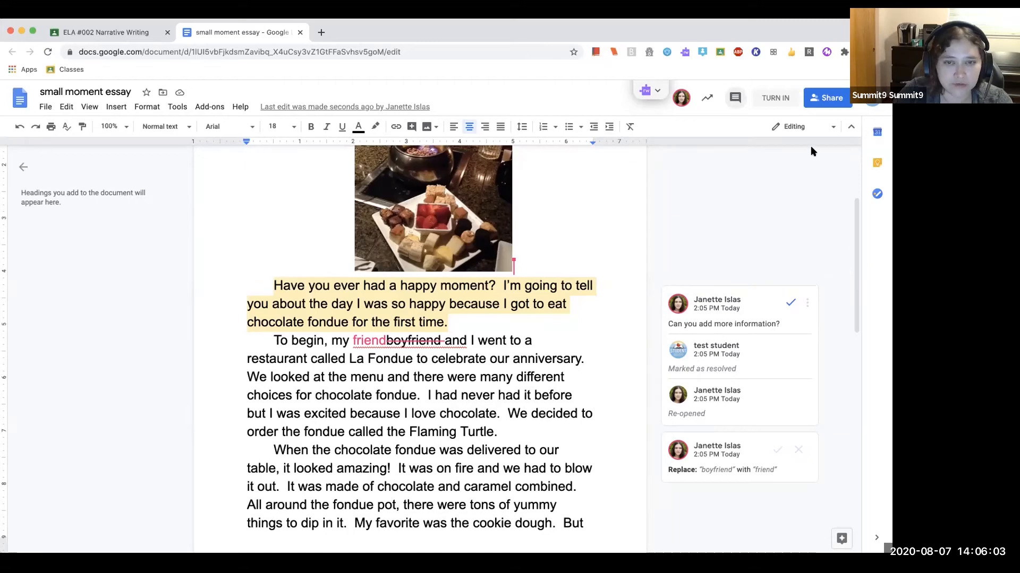
click(794, 127)
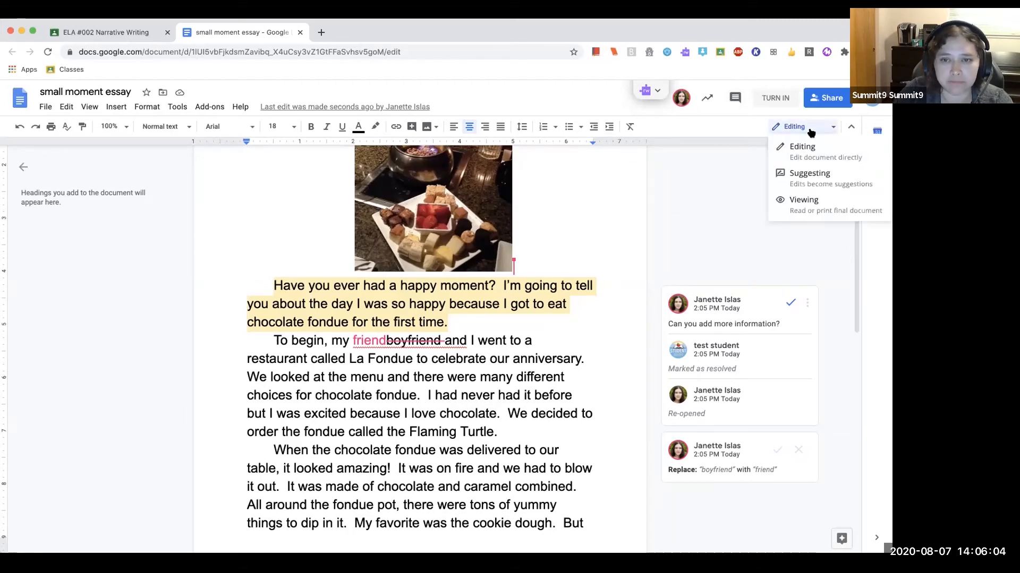
click(813, 179)
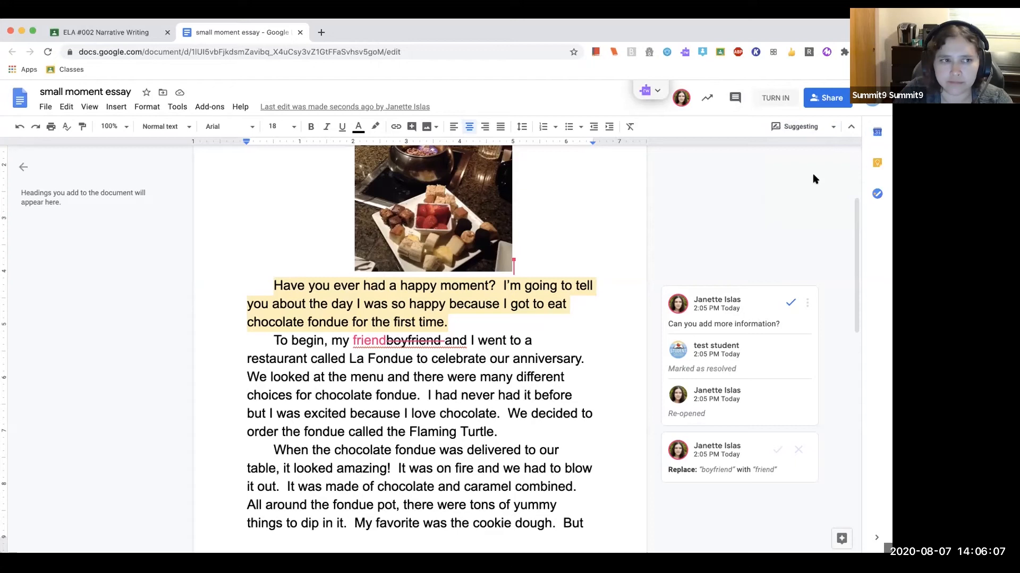
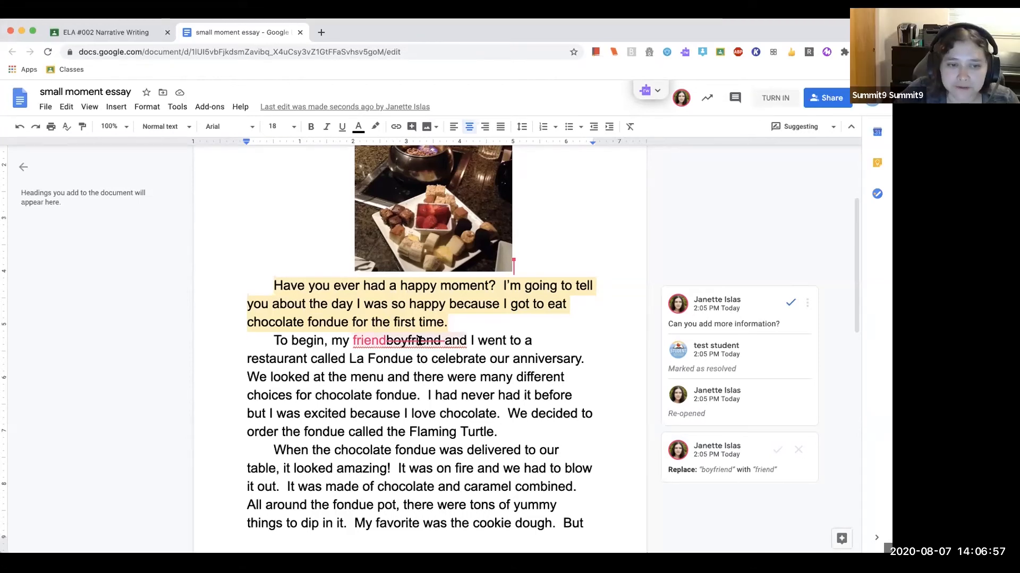
Accept the suggestion that replaces "boyfriend" with "friend" in the essay's second paragraph.
click(419, 340)
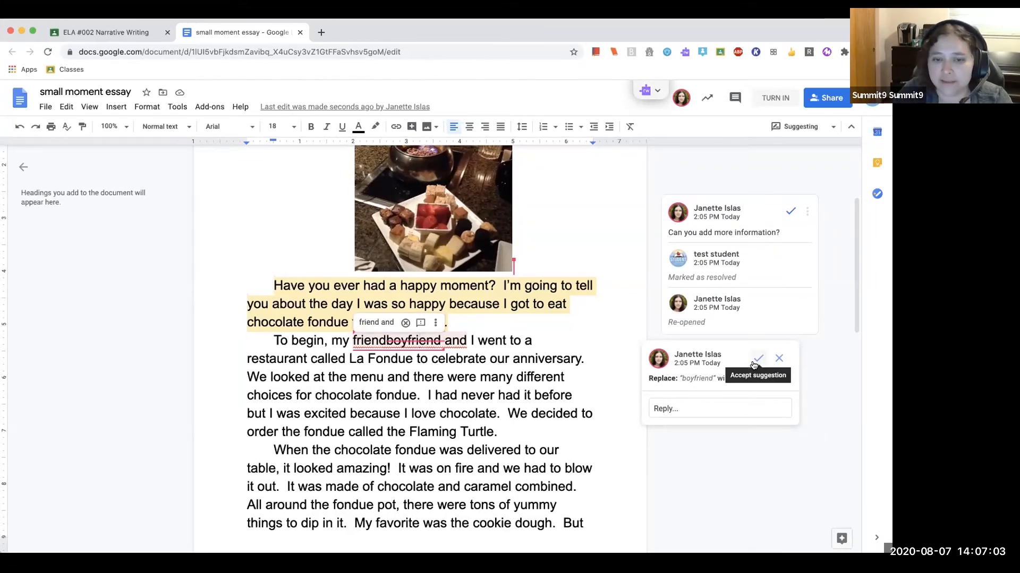
click(506, 377)
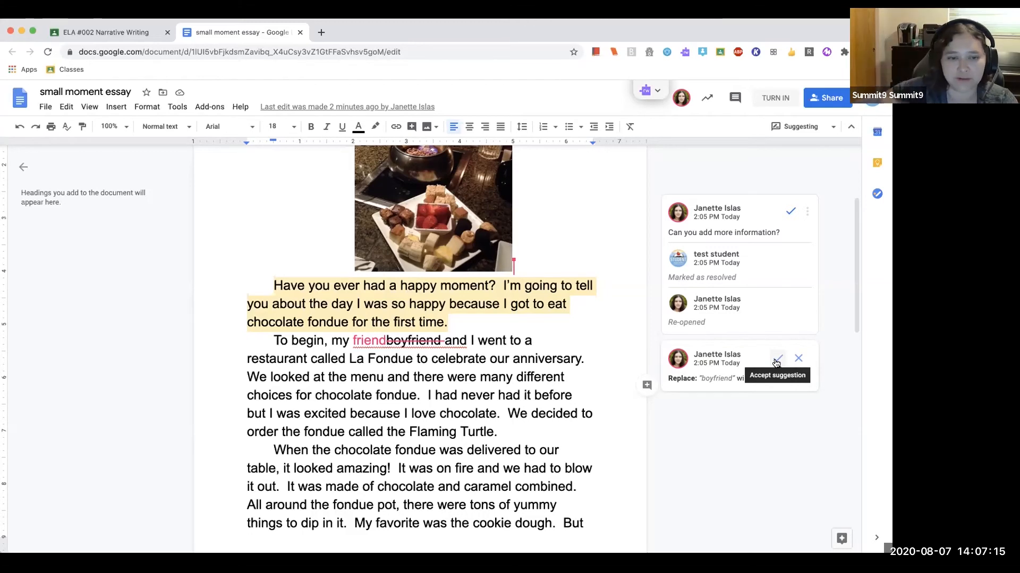
click(775, 360)
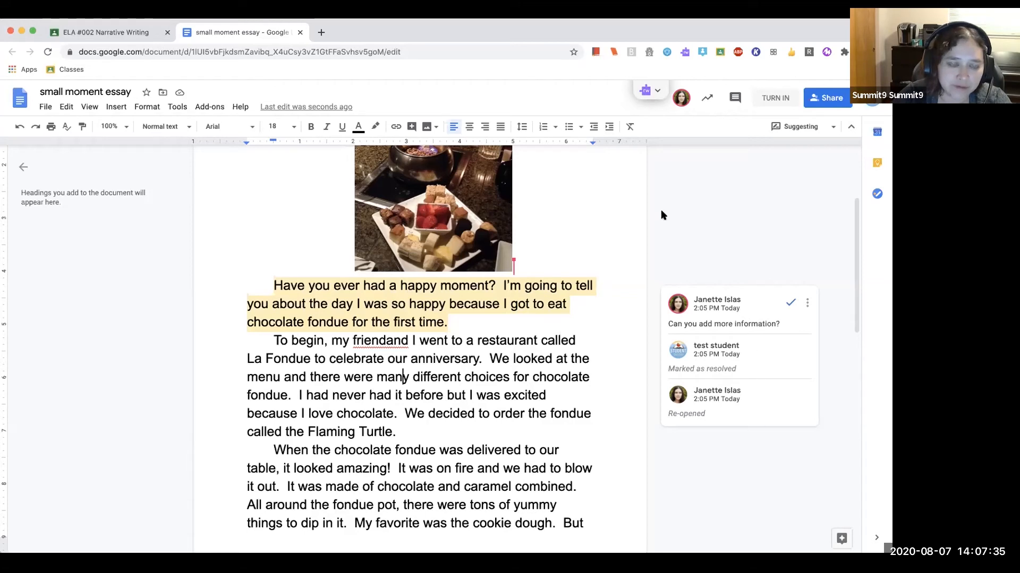
Switch back to the teacher's browser window and go to the Classwork page of SCCOE Sample Class.
drag(853, 286, 855, 295)
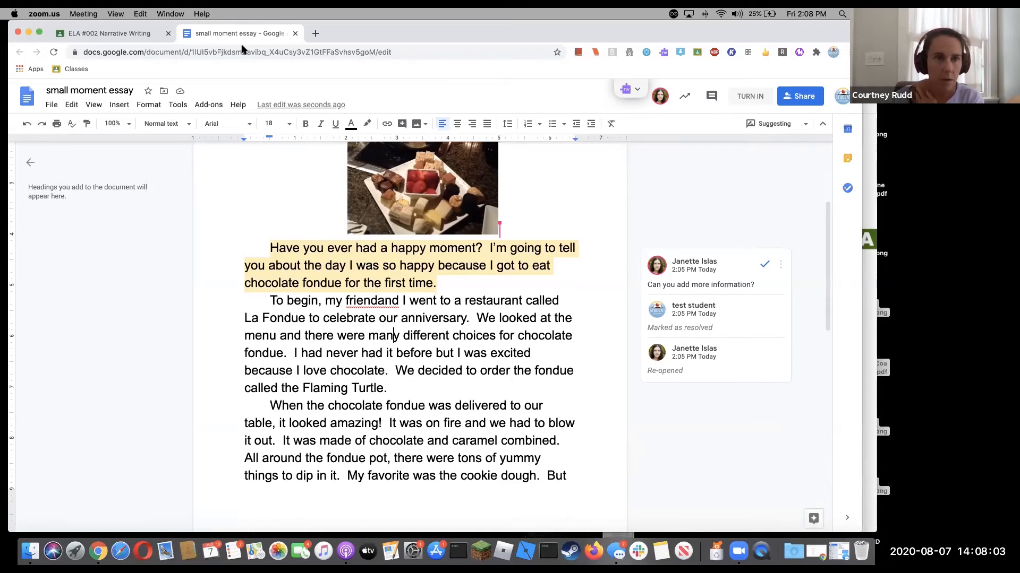
click(359, 35)
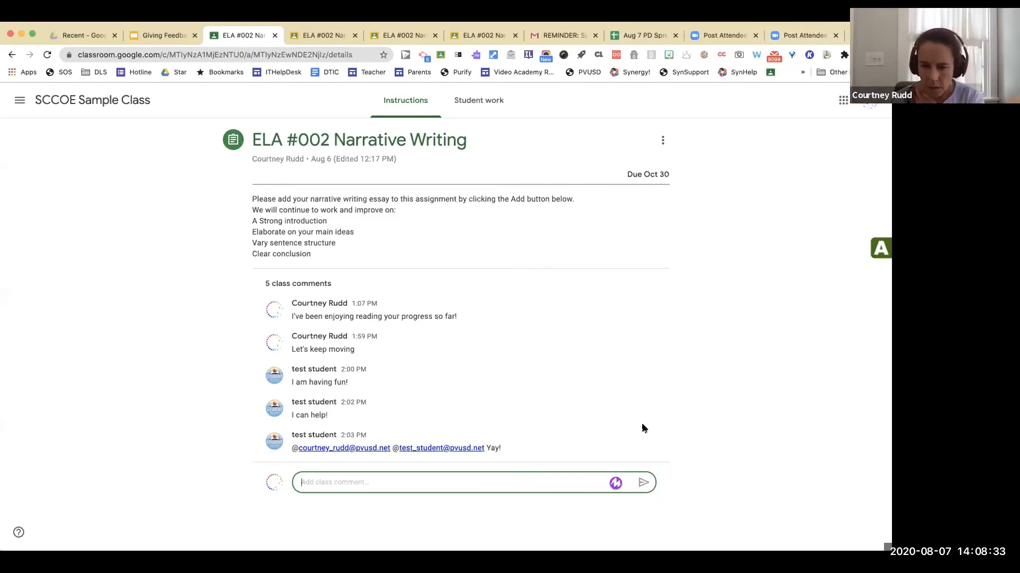
click(89, 101)
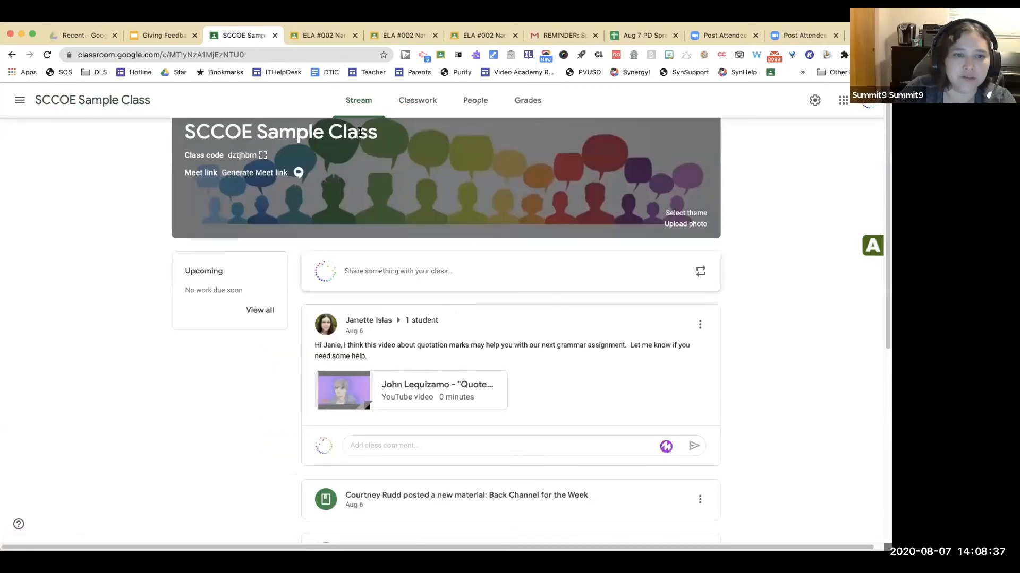
click(424, 105)
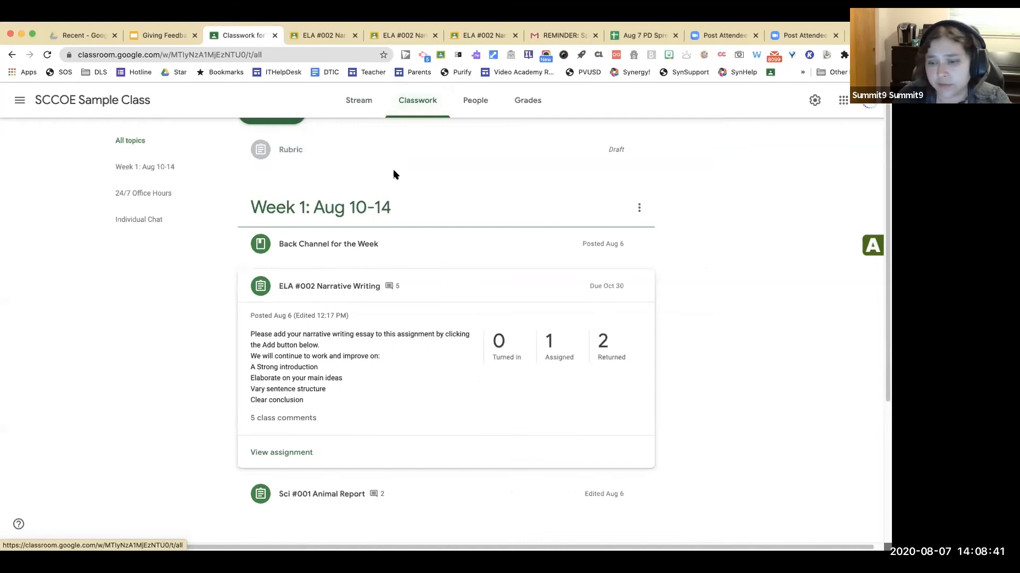
Create a new assignment titled "Essay".
click(275, 143)
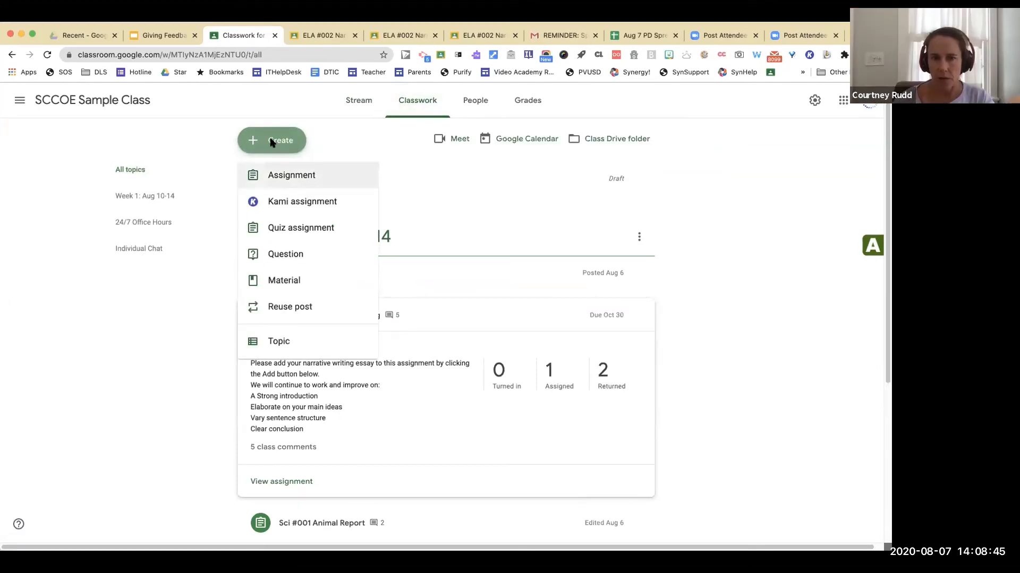
click(276, 175)
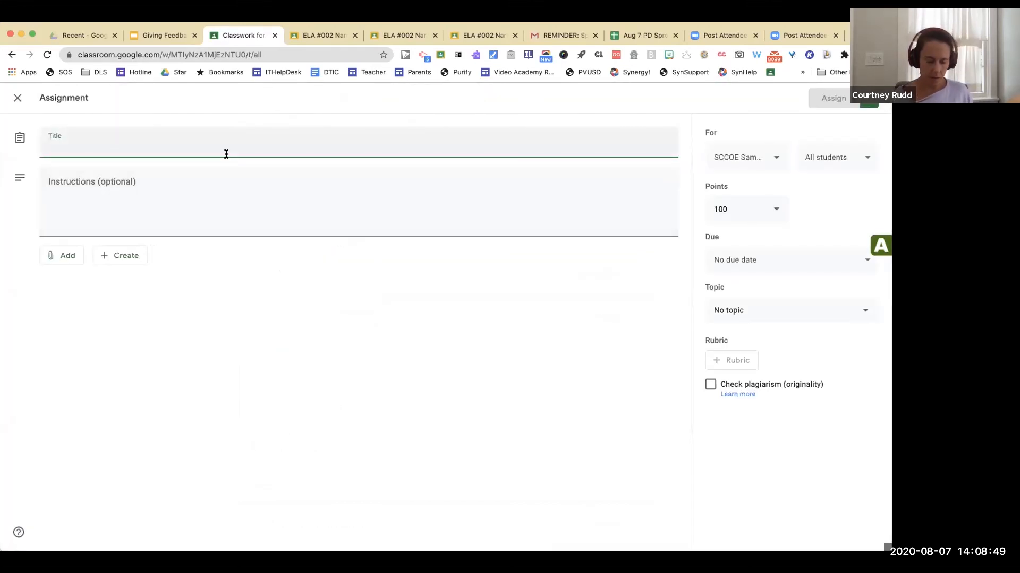
text(Essau)
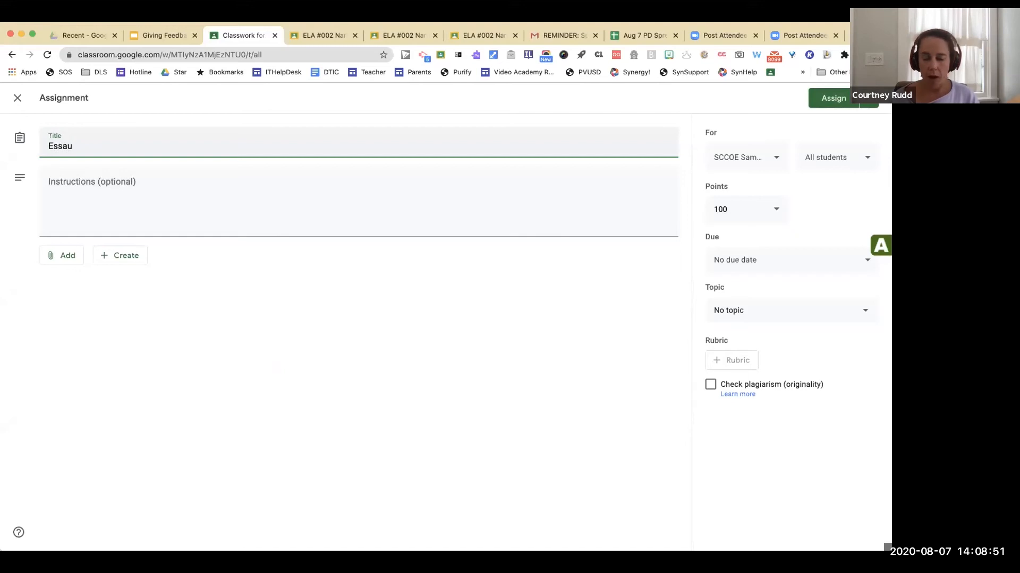
key(BackSpace)
text(y)
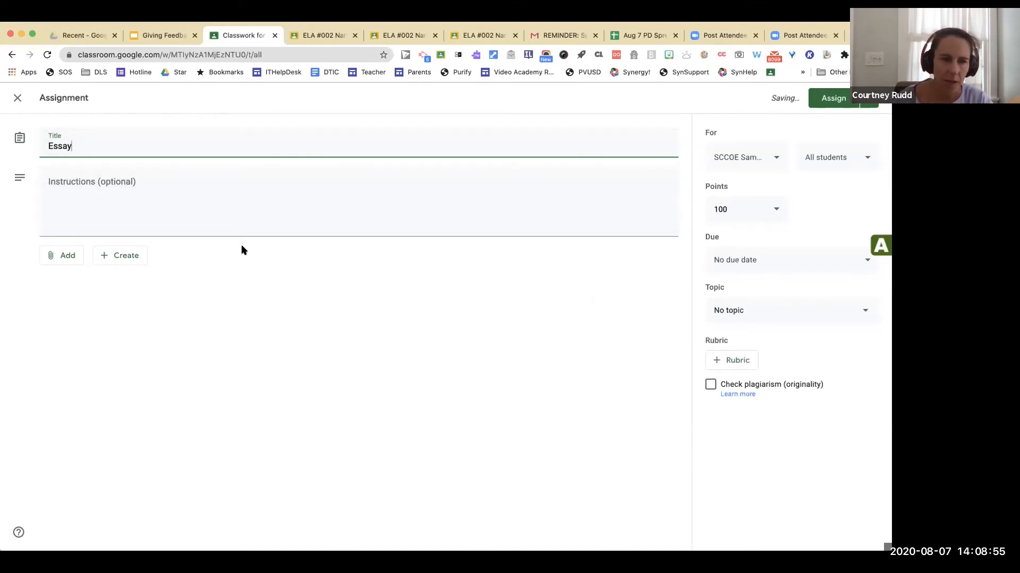
Create a new Google Docs attachment for the Essay assignment and enter "Please puyte" in it.
click(60, 259)
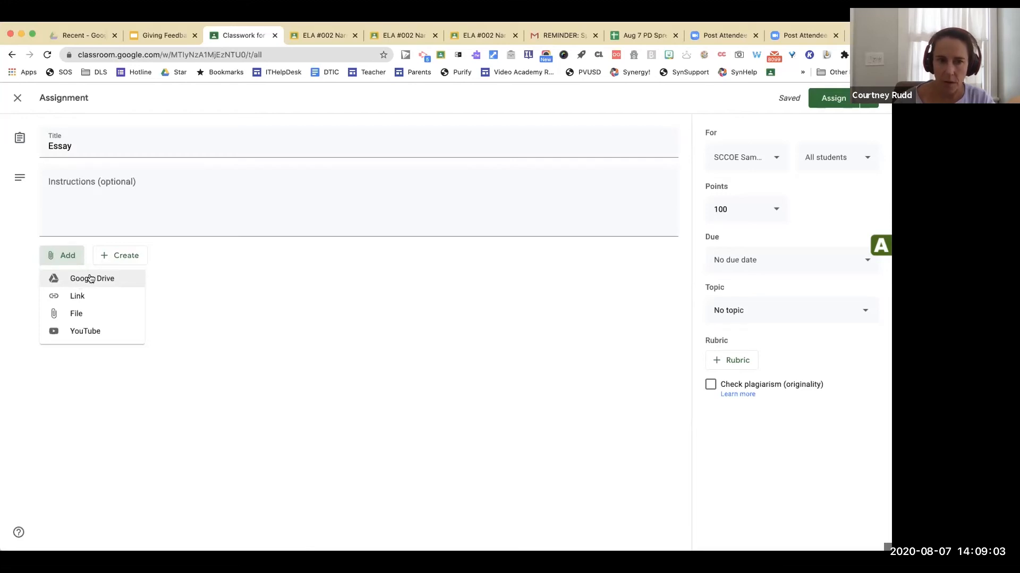
click(116, 259)
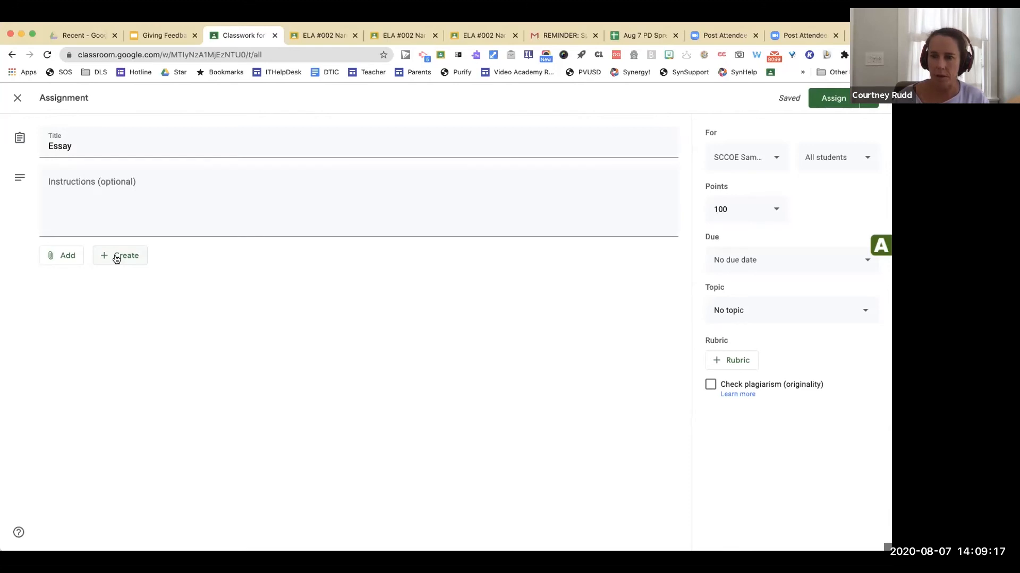
click(117, 258)
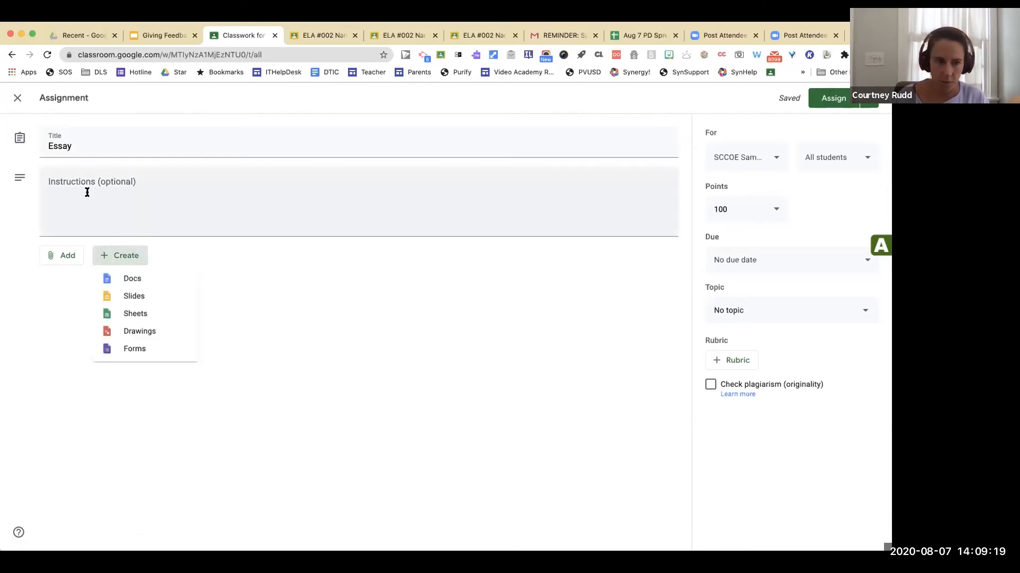
click(128, 278)
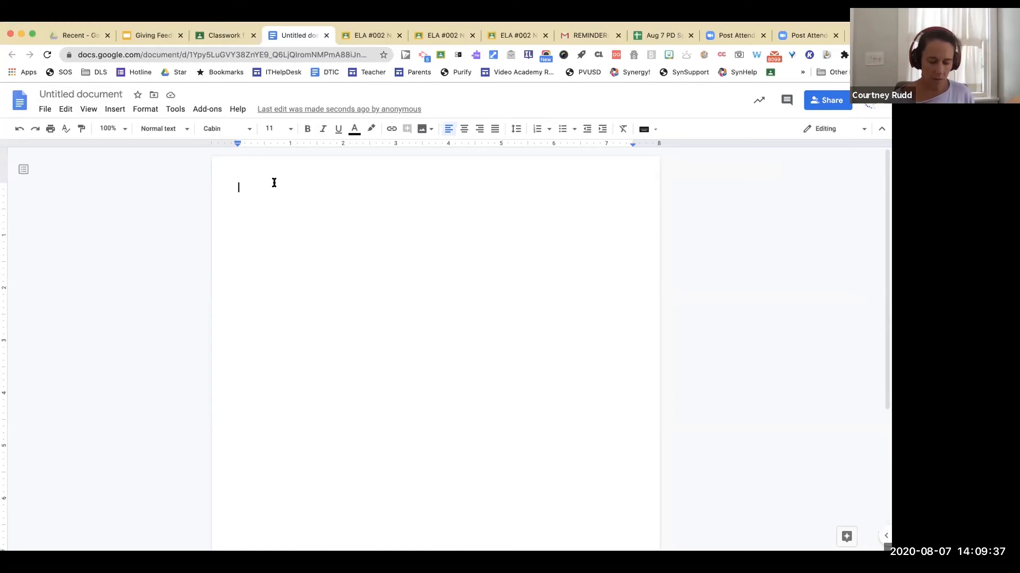
text(p)
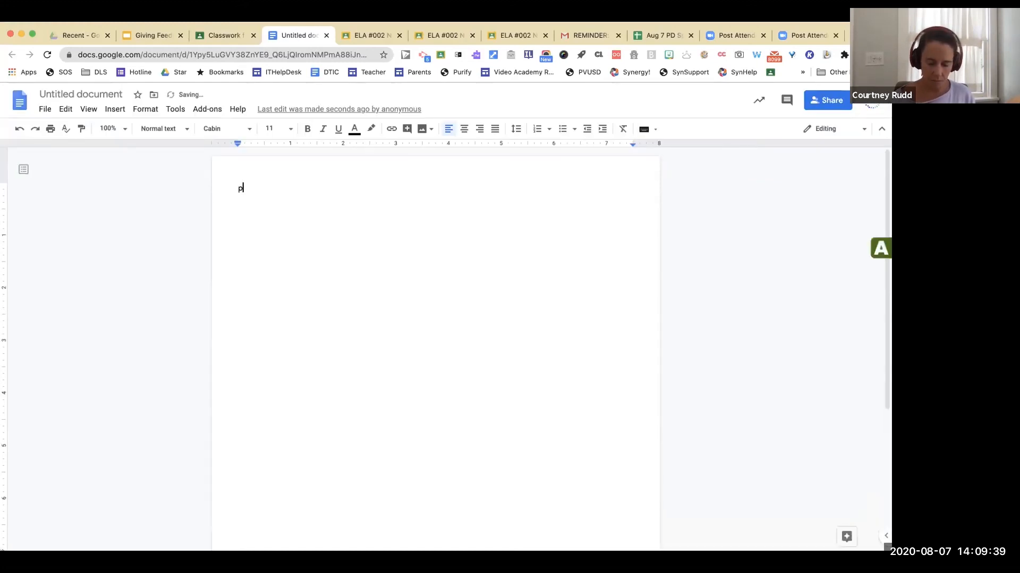
text(lease puyte)
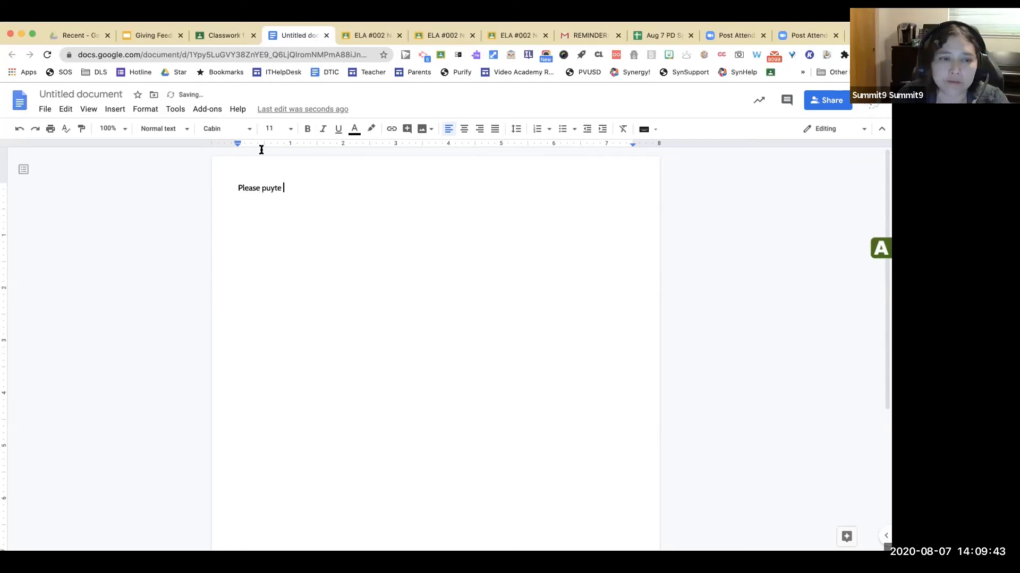
Return to the Essay assignment and view the student access options for its attached document.
click(227, 35)
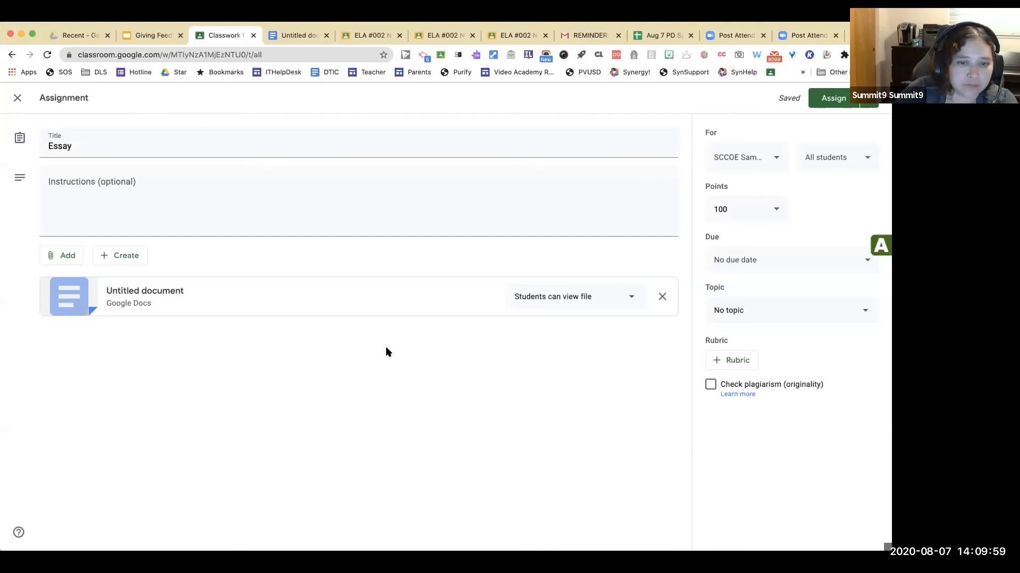
click(626, 299)
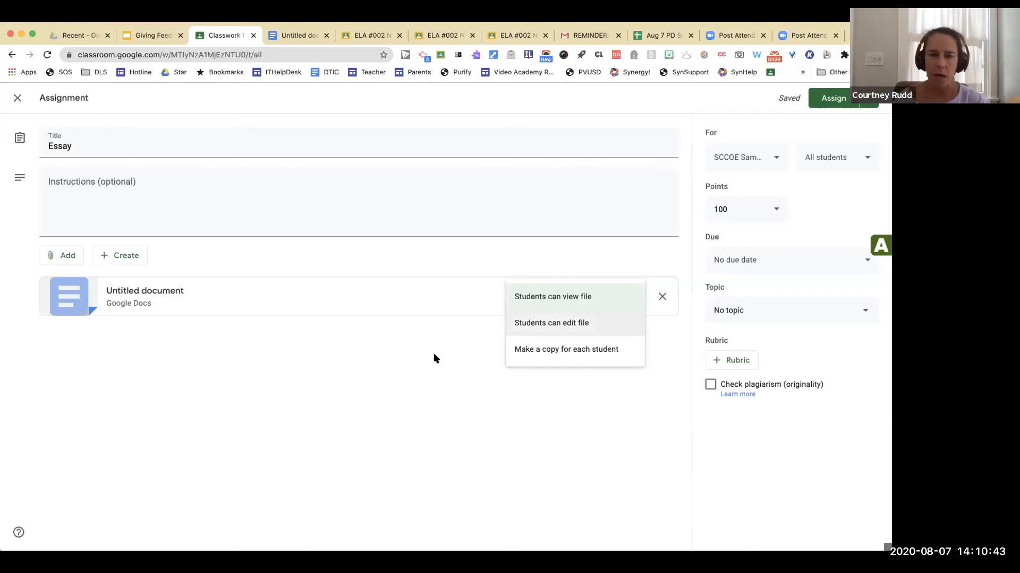
click(457, 355)
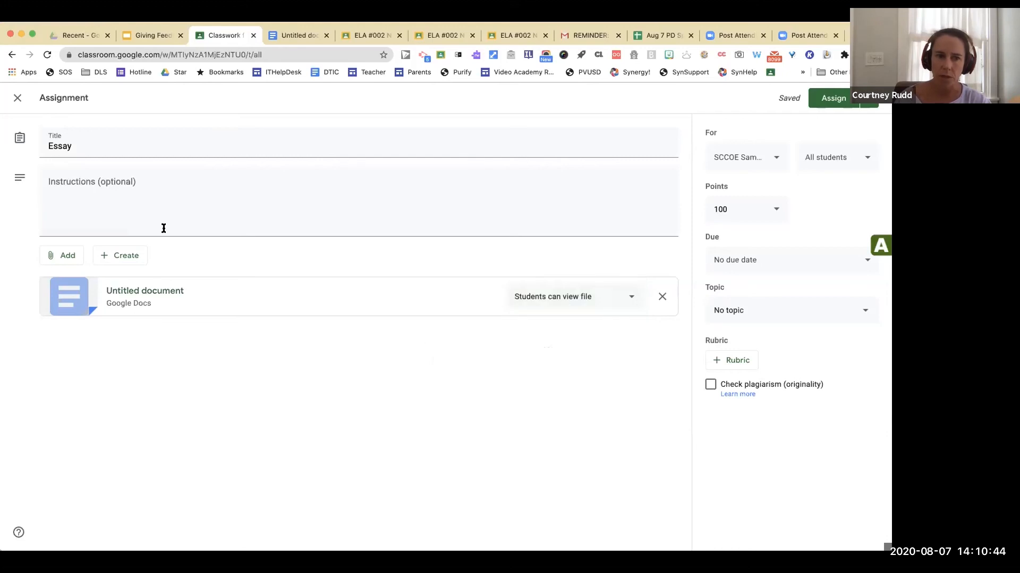
Search YouTube for "birds" and attach the video "Imagine Dragons - Birds (Animated Video)" to the Essay assignment.
click(73, 258)
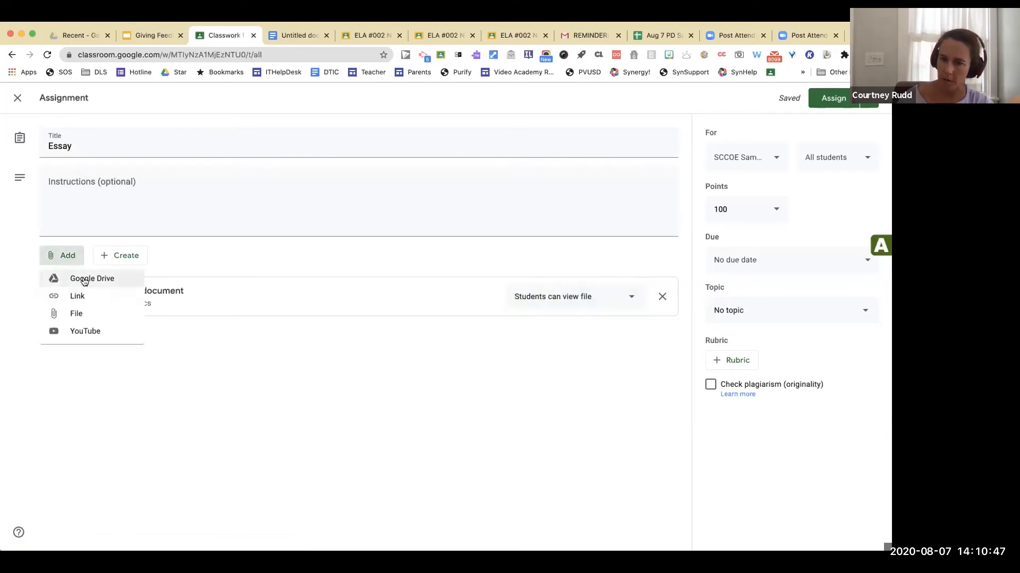
click(87, 331)
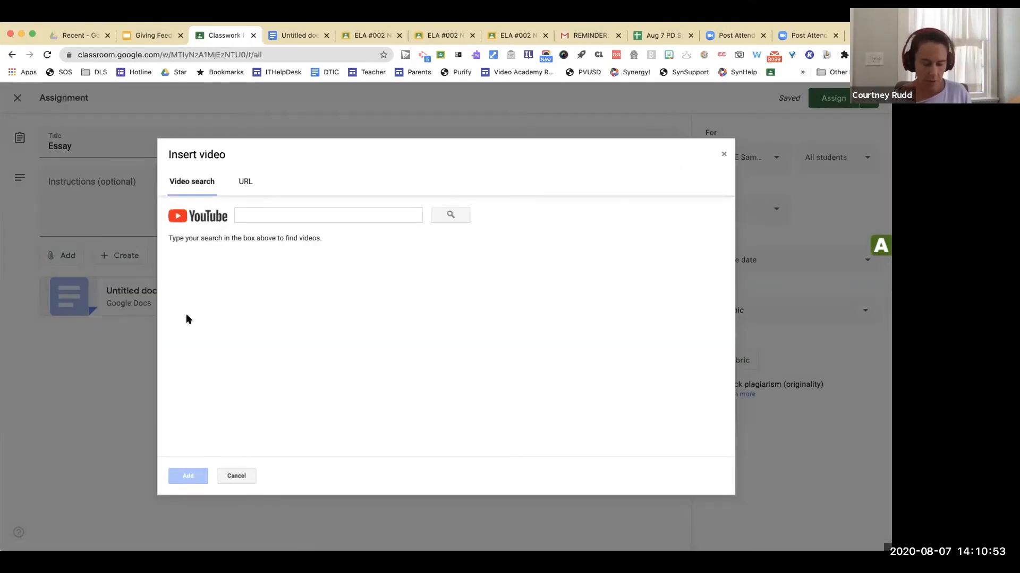
click(297, 213)
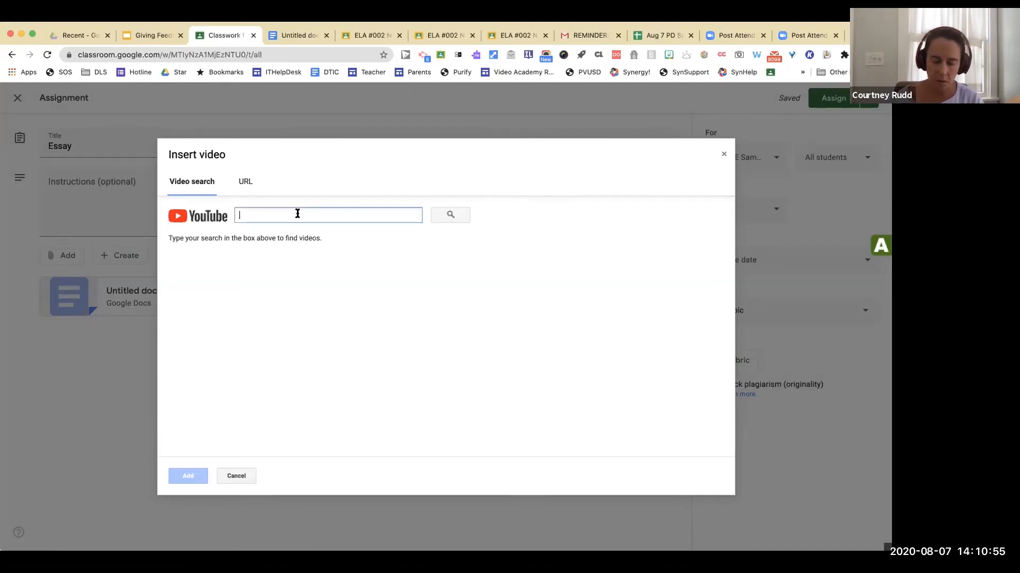
text(bird)
text(s)
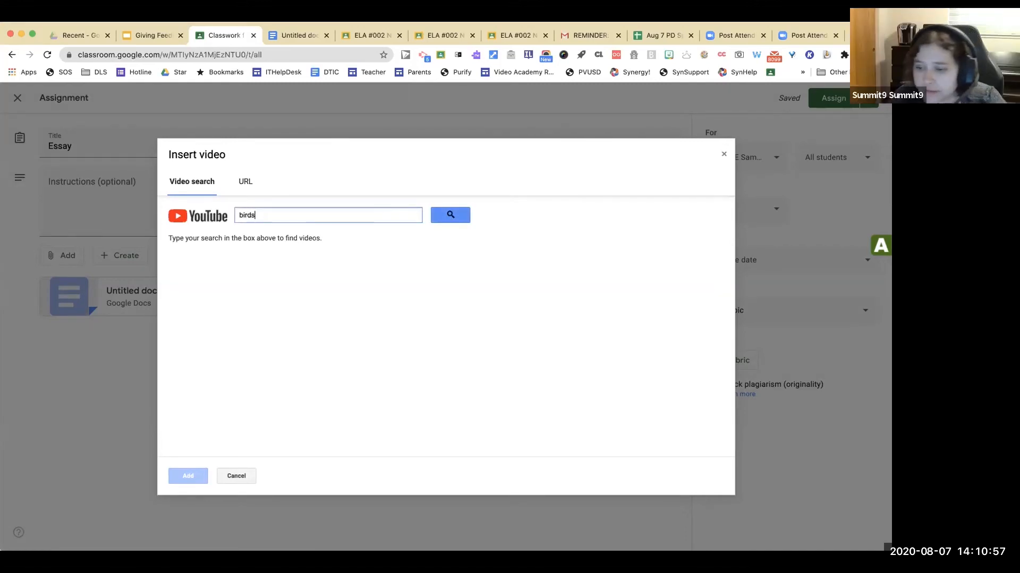
click(456, 215)
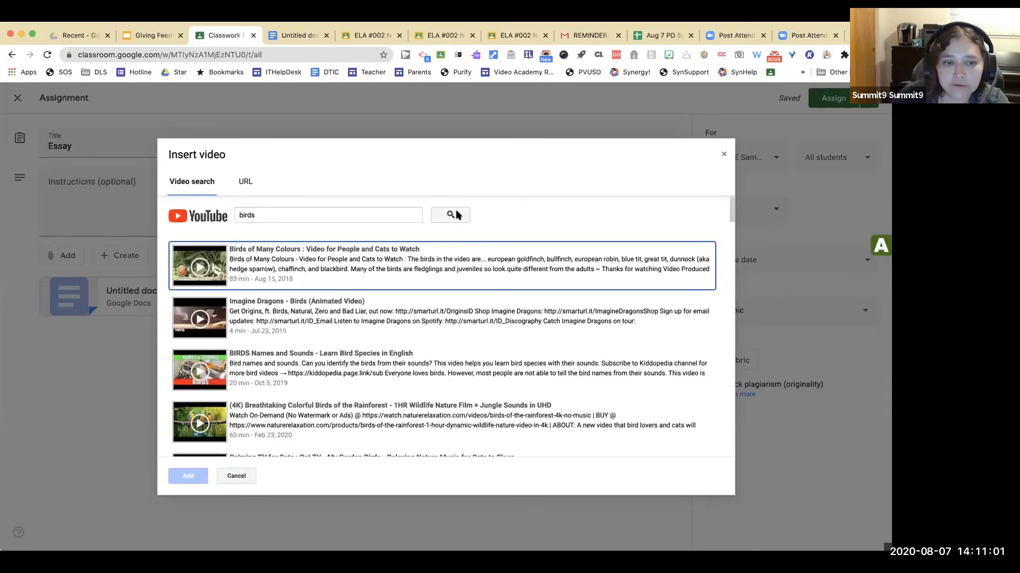
click(289, 328)
click(188, 477)
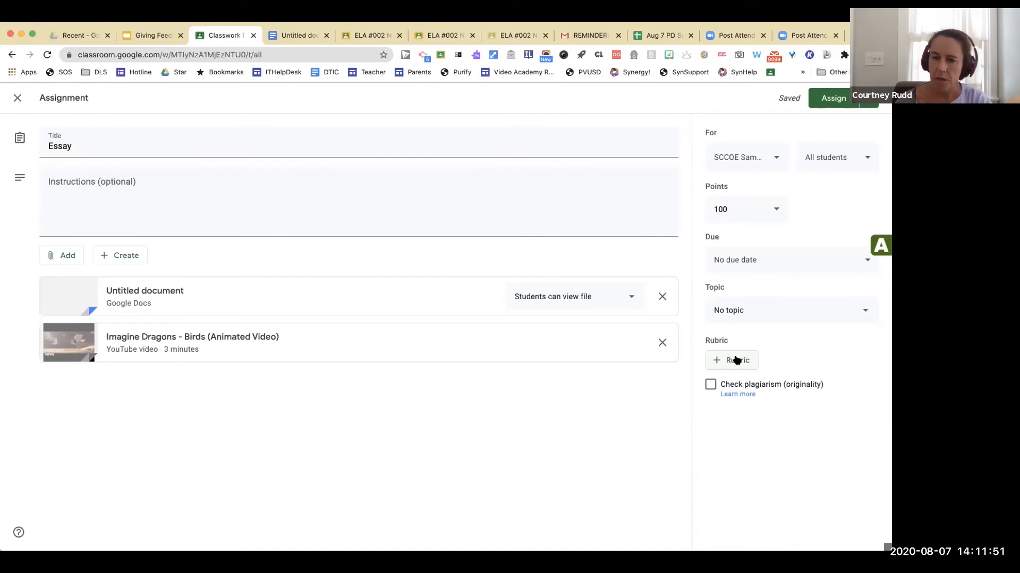
Create a new rubric for the Essay assignment with a first criterion titled "Word Choice".
click(735, 361)
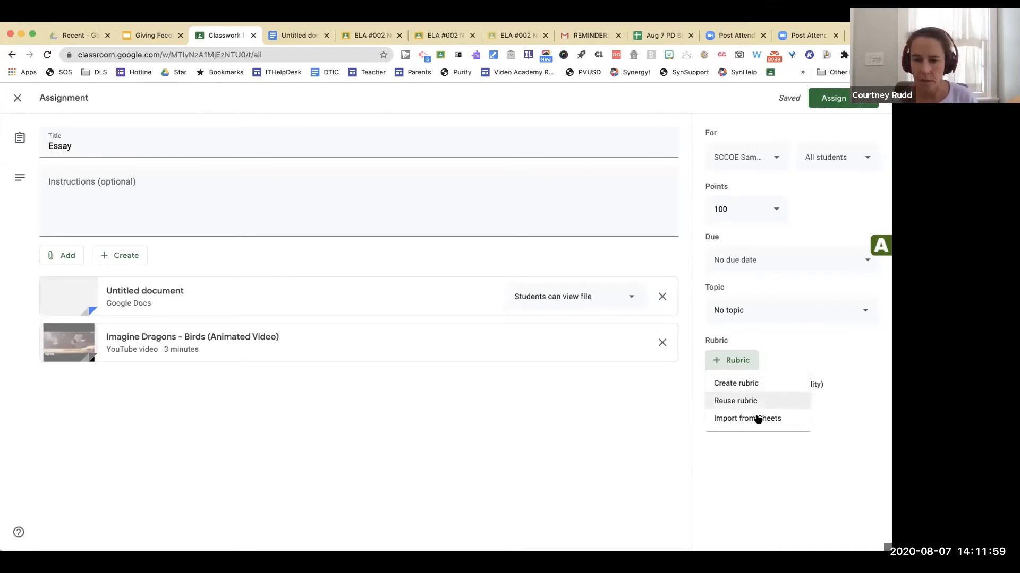
click(744, 384)
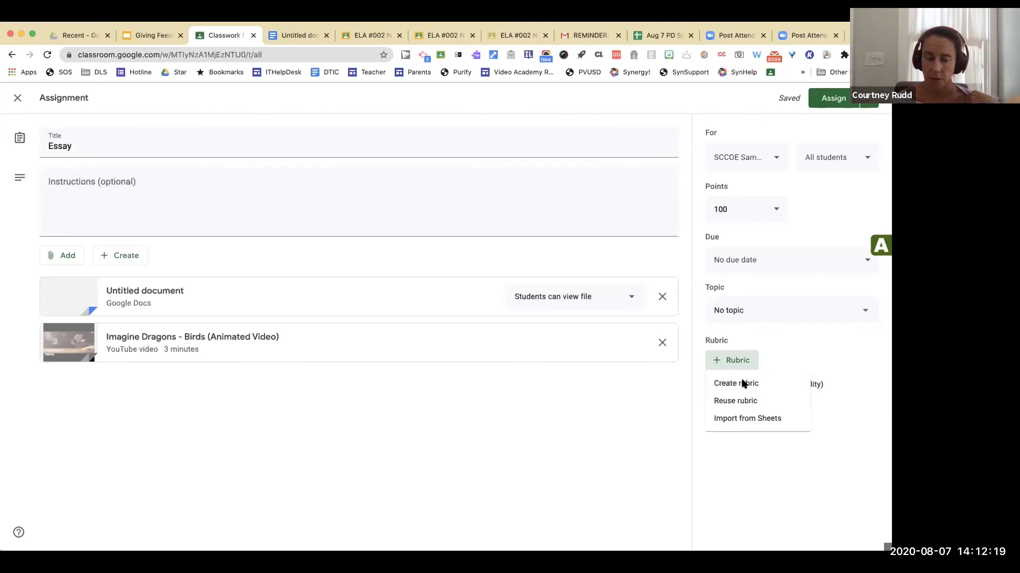
click(142, 243)
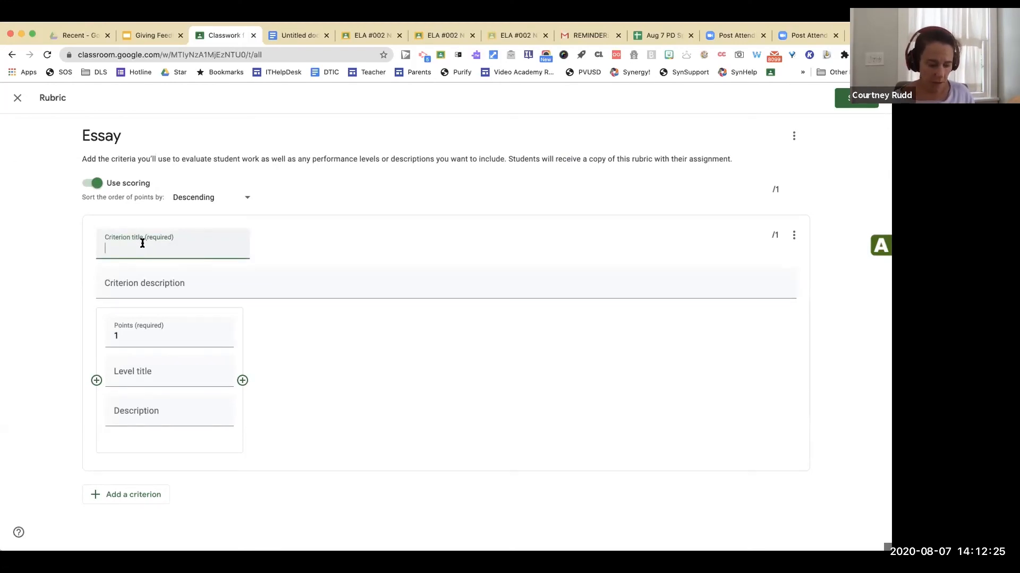
text(Word)
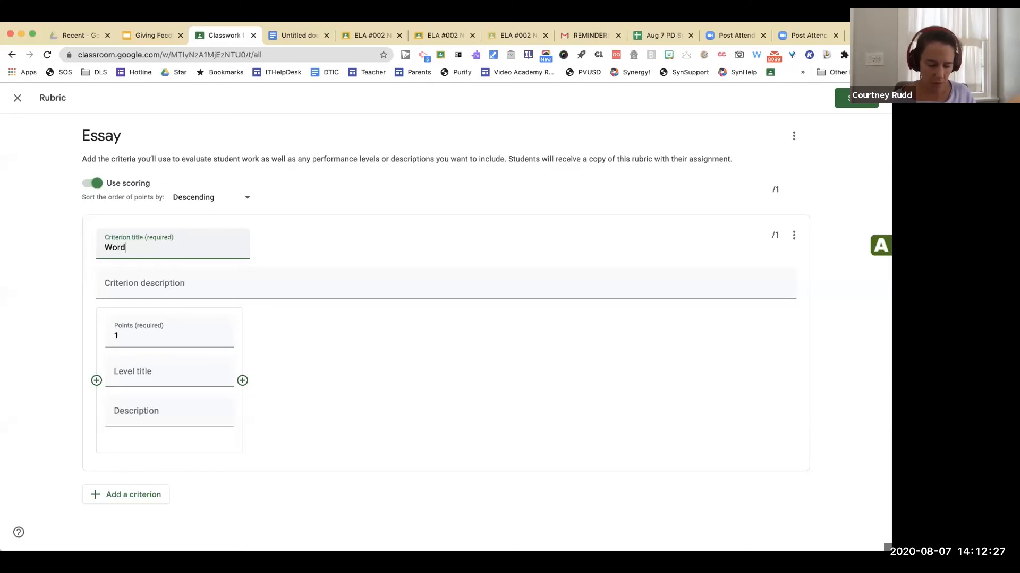
text( Choice)
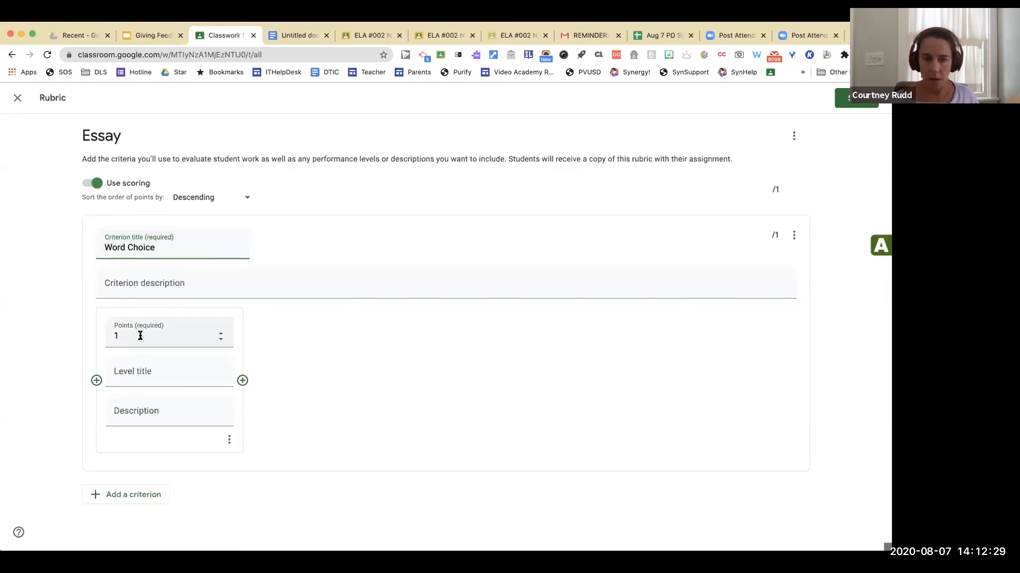
Title the 1-point level of the Word Choice criterion "Below Basic" and describe it as "No words".
click(131, 373)
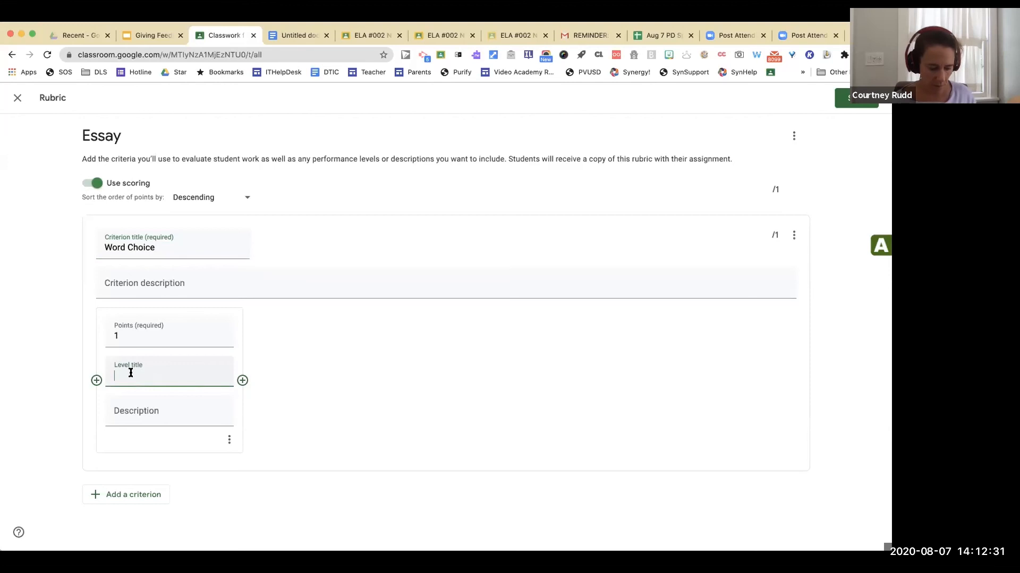
text(B)
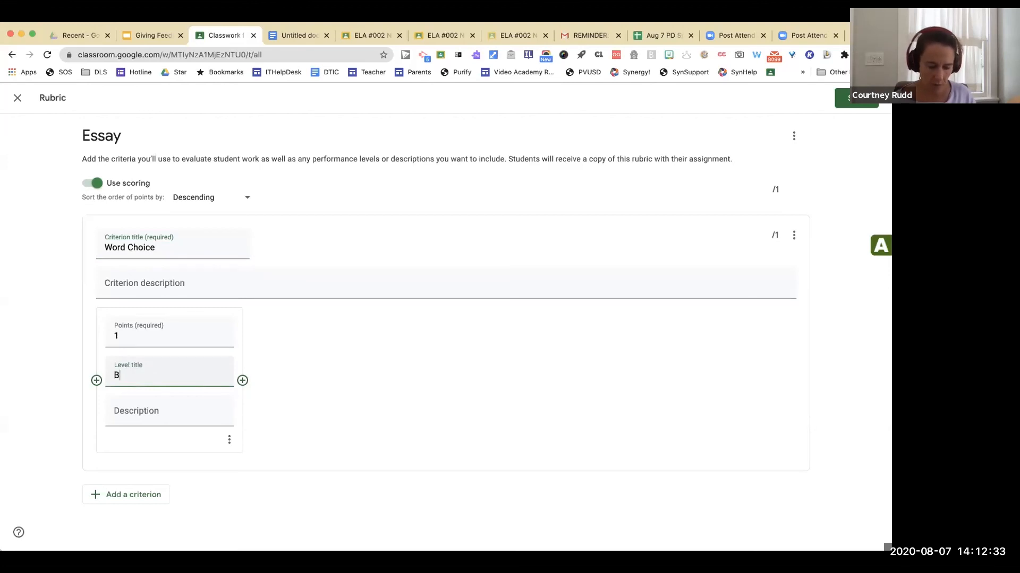
text(elow Basic)
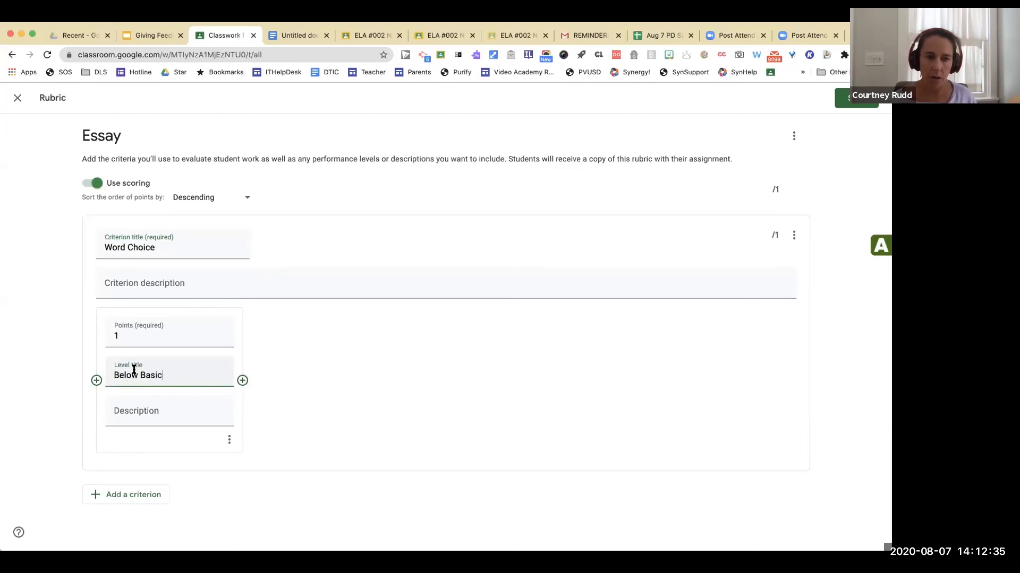
click(126, 418)
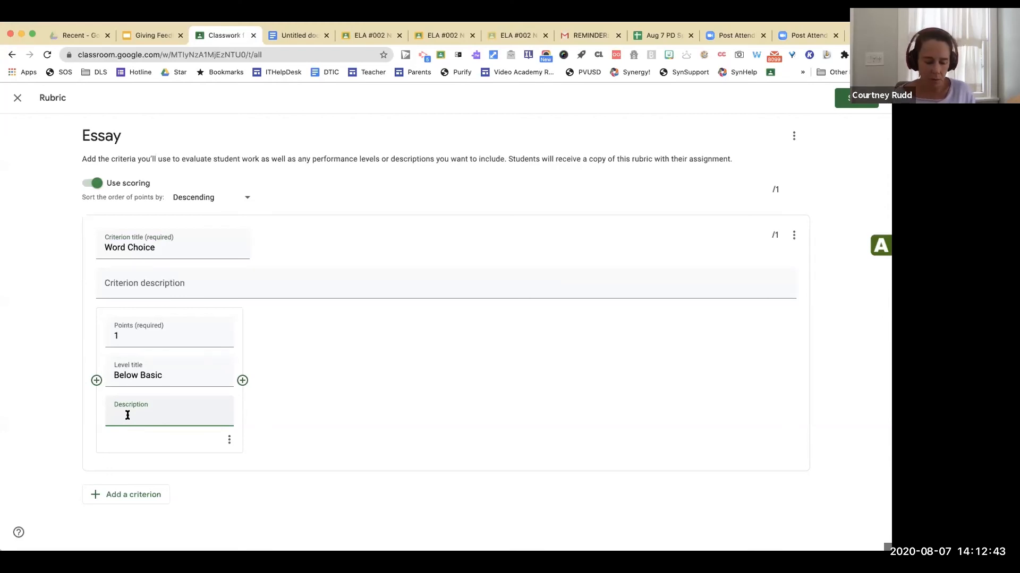
text(No words)
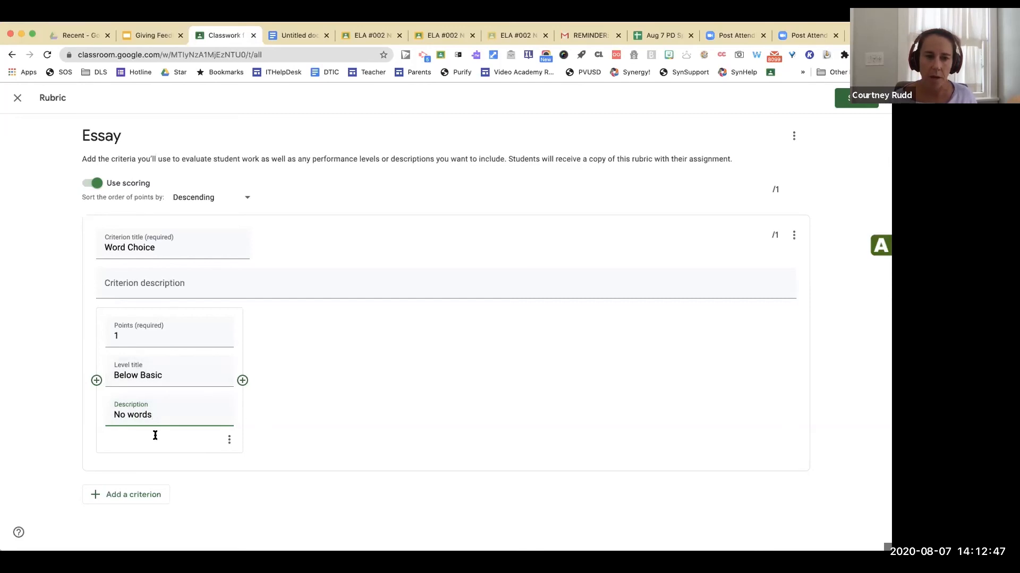
Add a second Word Choice level worth 2 points, titled "Basic" with the description "adsd".
click(242, 380)
text(2)
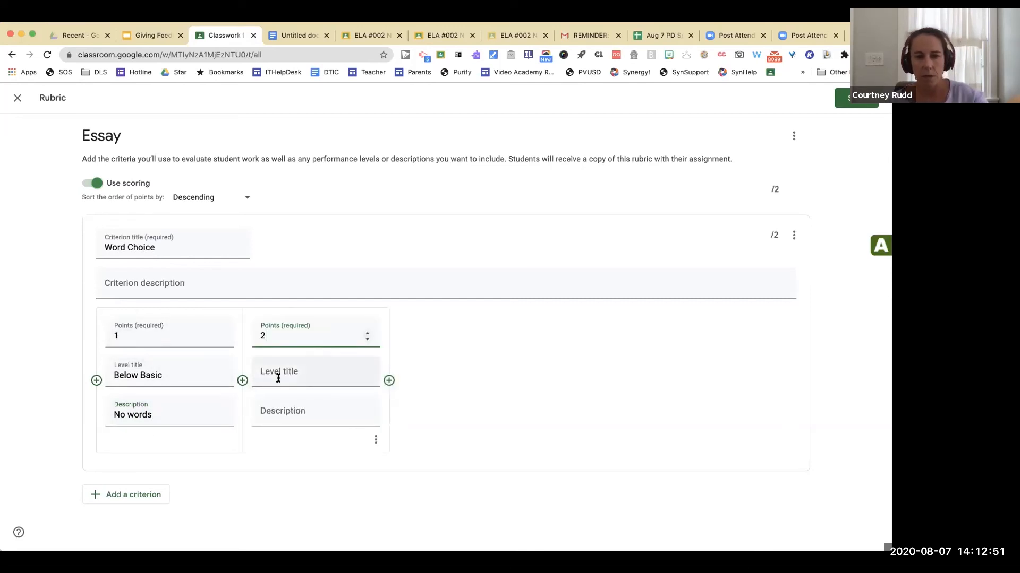
click(279, 377)
text(Basic)
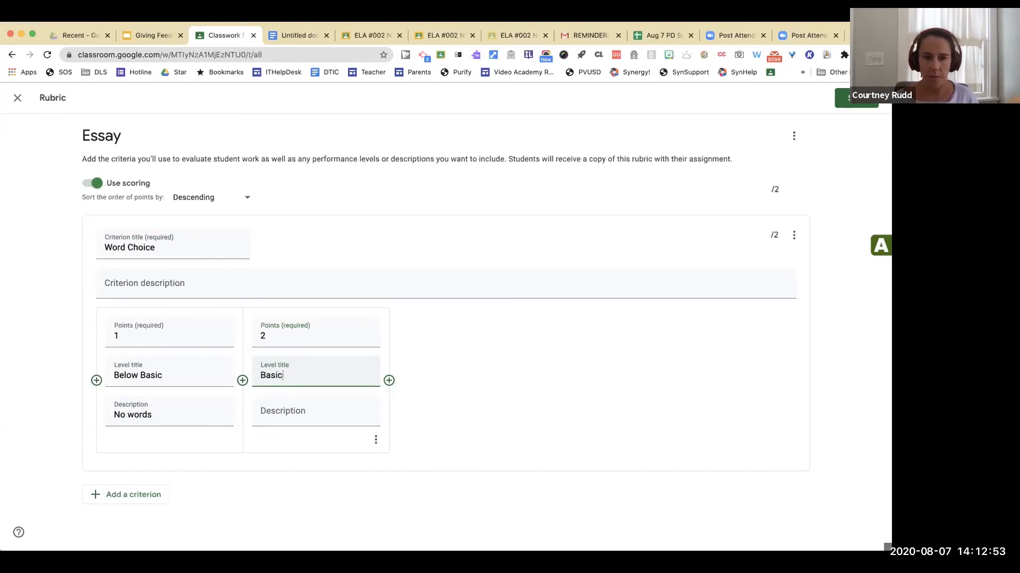
click(291, 412)
text(adsd)
click(452, 415)
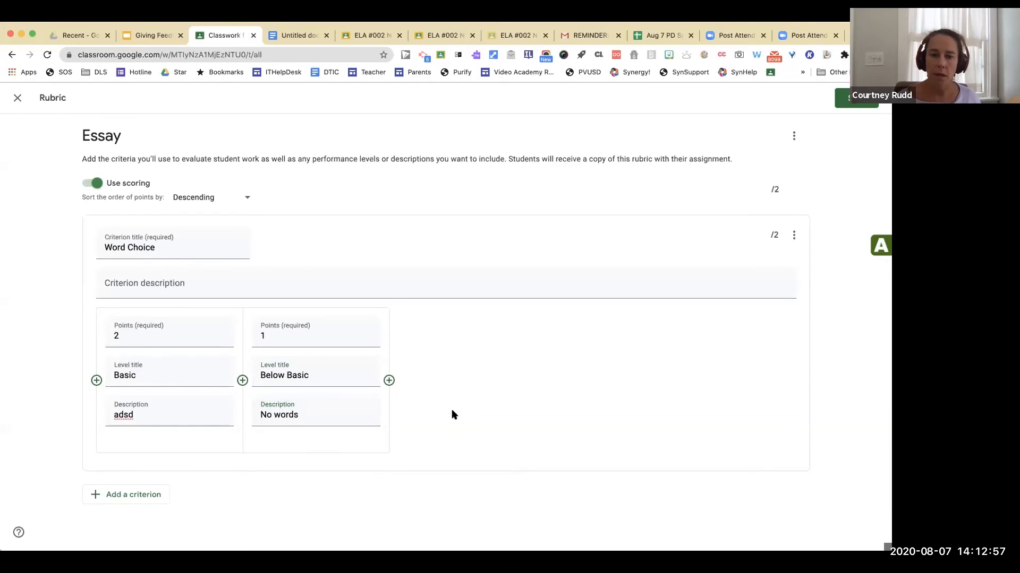
Add a second rubric criterion titled "Grammar".
click(142, 495)
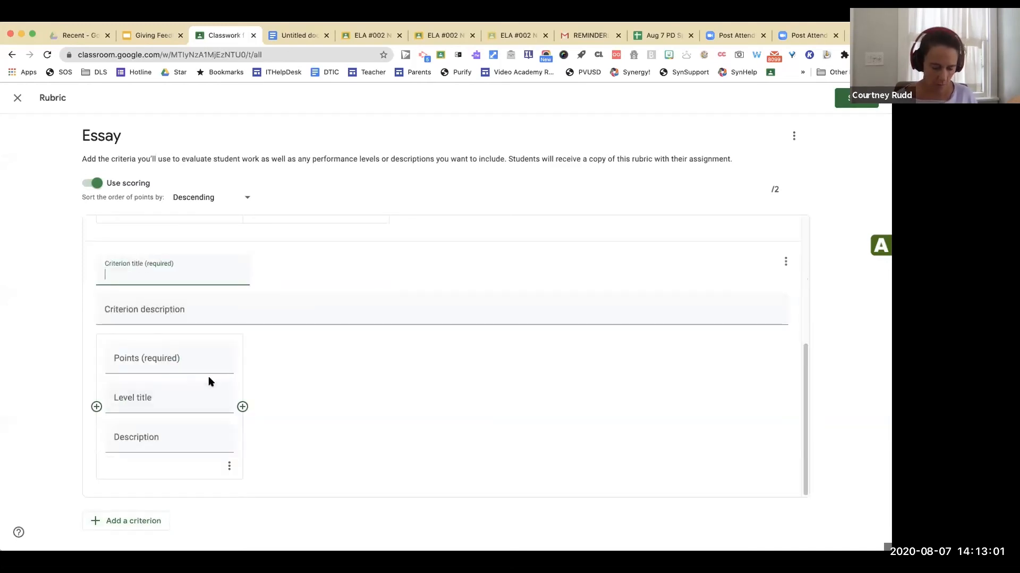
text(Grammae)
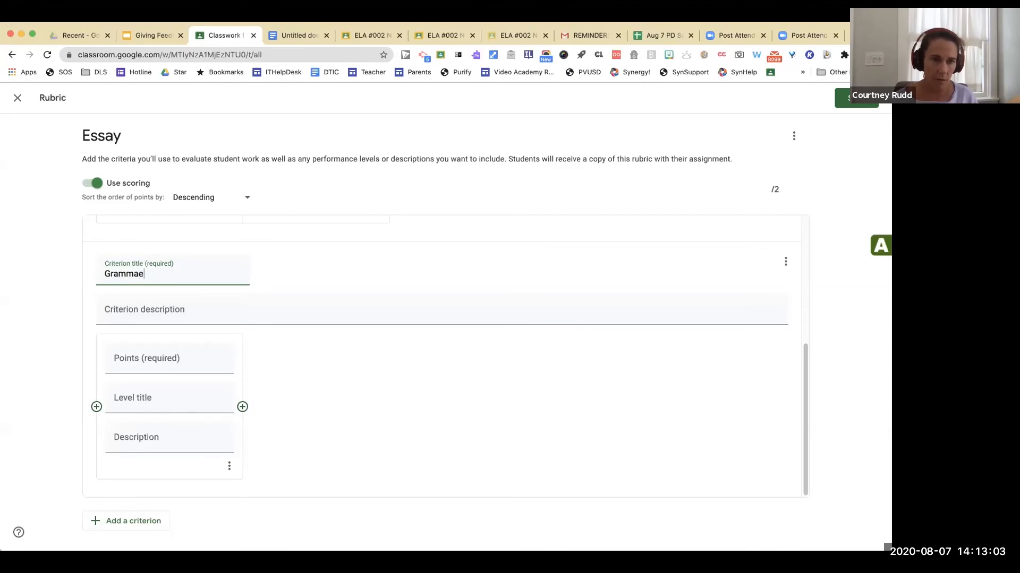
key(BackSpace)
text(r)
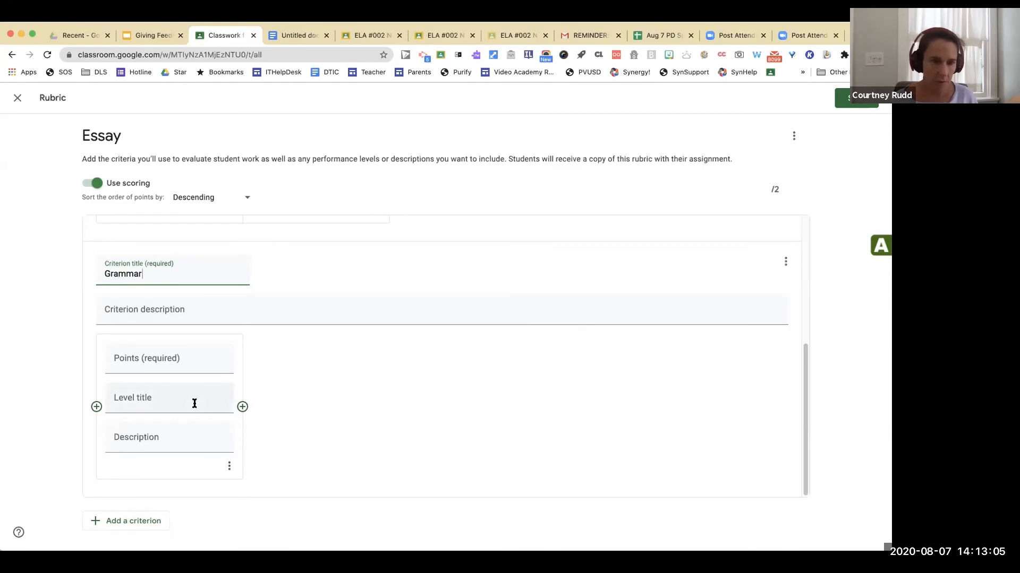
Fill in the Grammar criterion's level with 3 points, the title "3" and the description "adad".
click(186, 363)
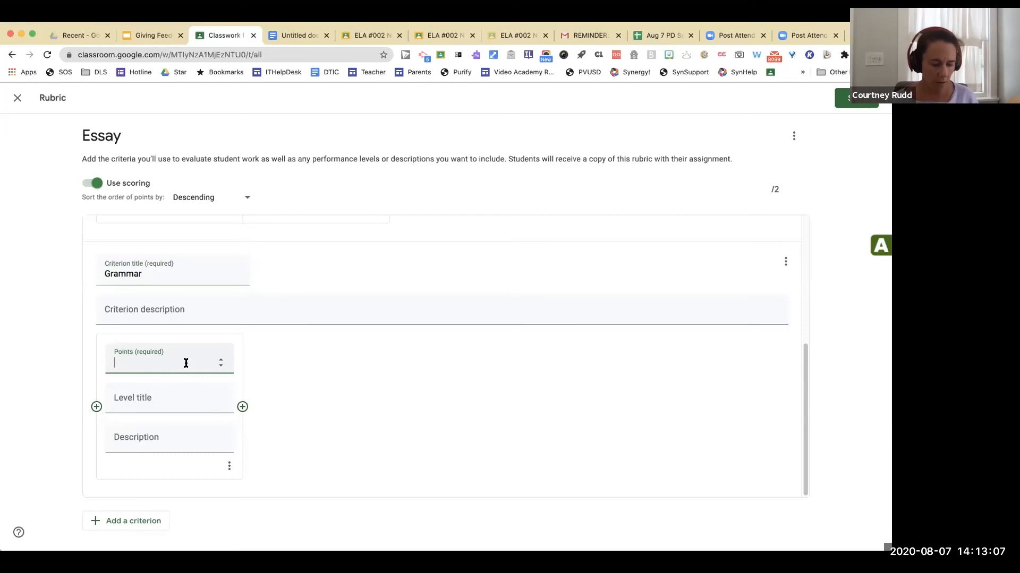
text(3)
click(161, 403)
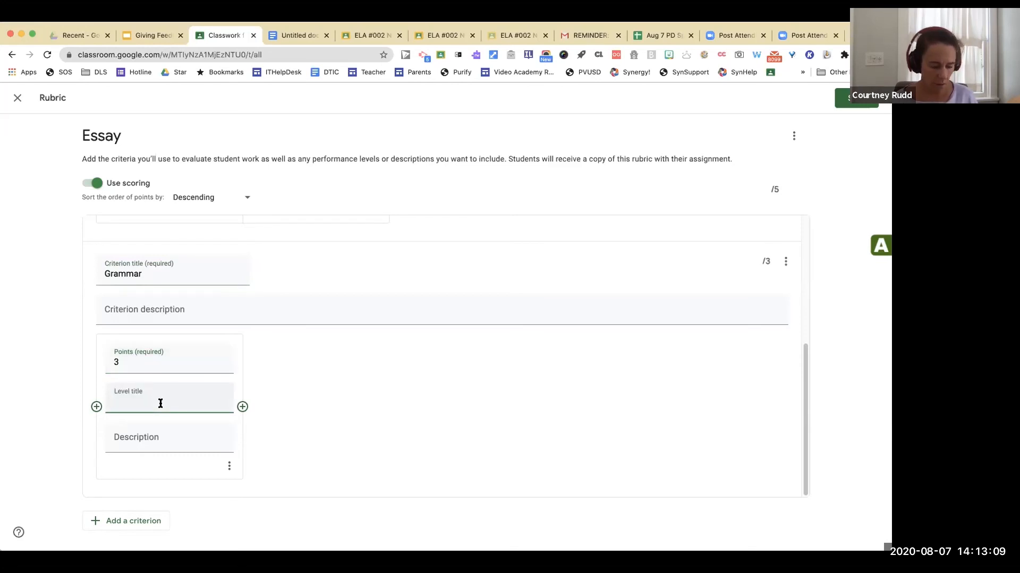
text(3)
click(131, 441)
text(adad)
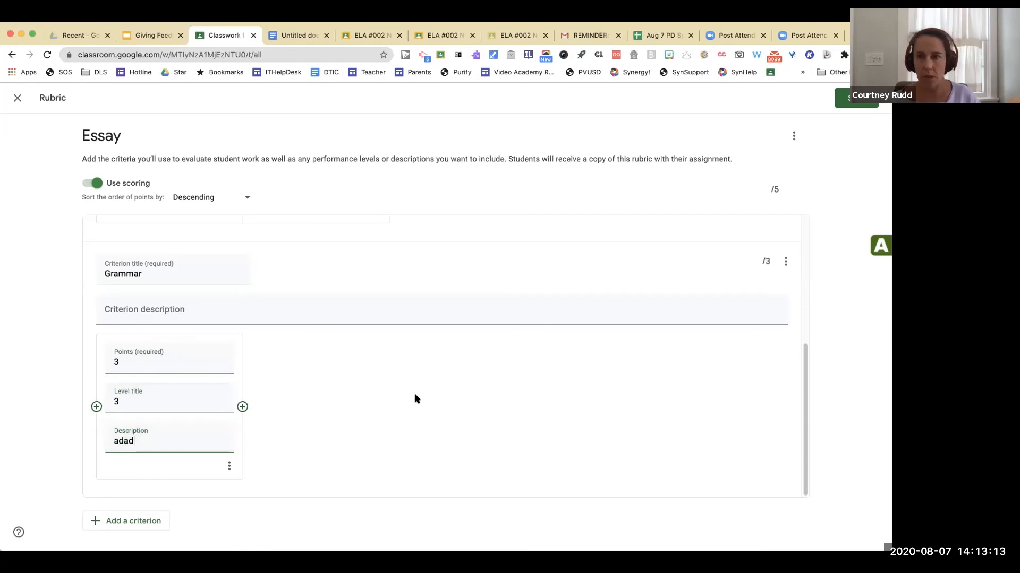
click(469, 412)
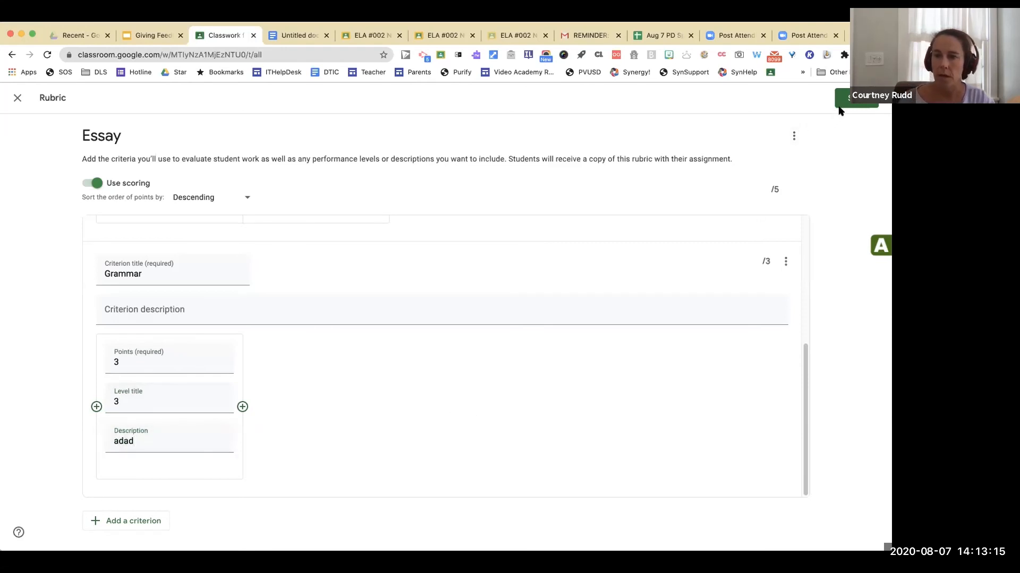
Save the rubric and assign the Essay to all students of the class.
click(856, 106)
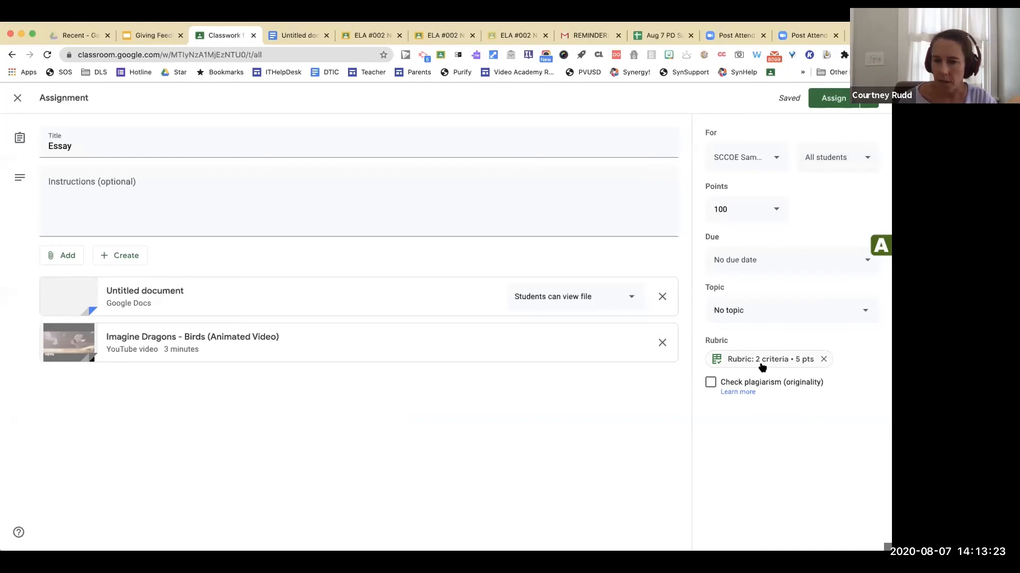
click(835, 99)
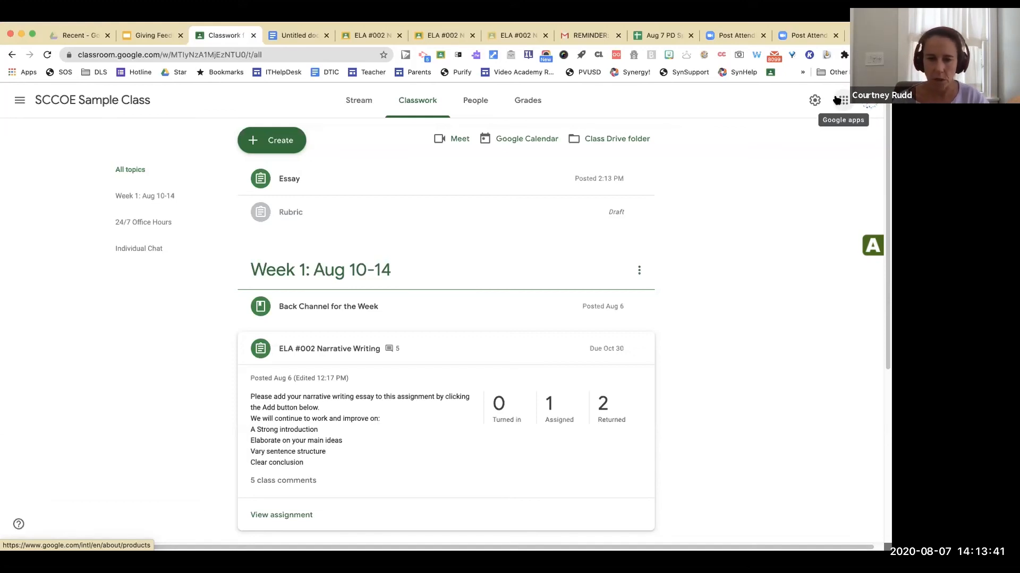
Open the posted Essay assignment from the class's Classwork page and view its instructions.
scroll(810, 233, down, 4)
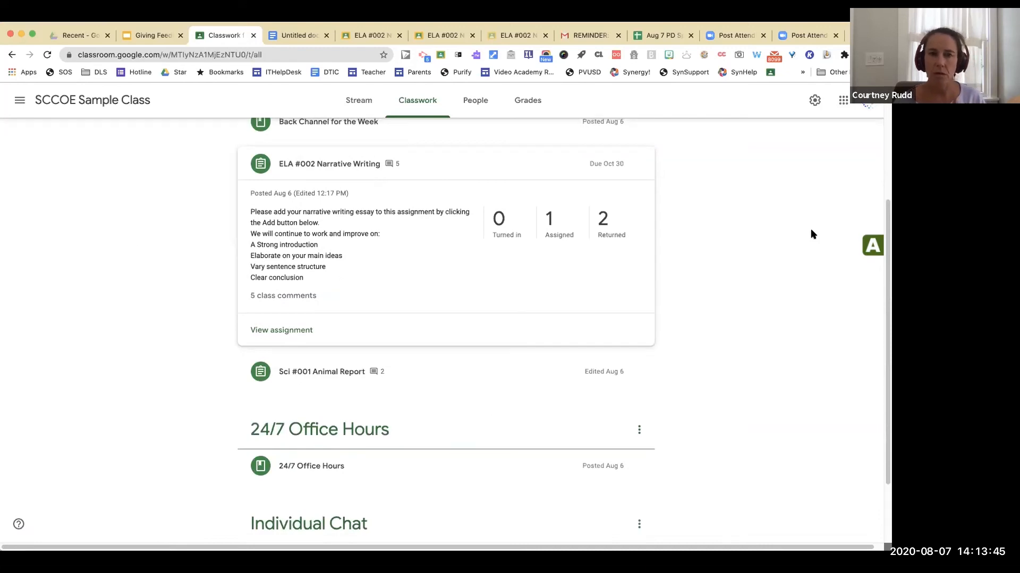
scroll(811, 233, up, 2)
scroll(810, 234, down, 2)
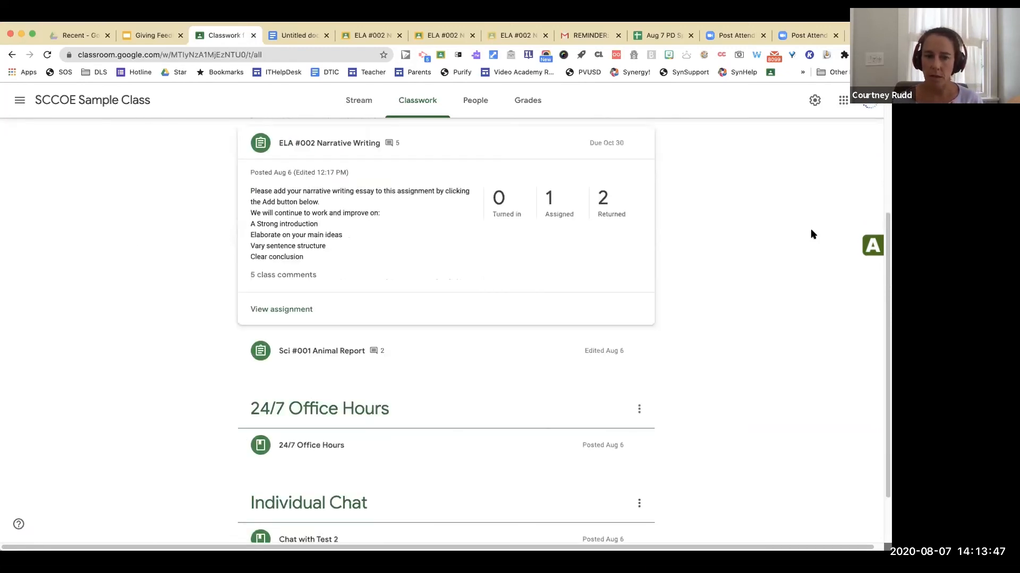
scroll(810, 234, up, 3)
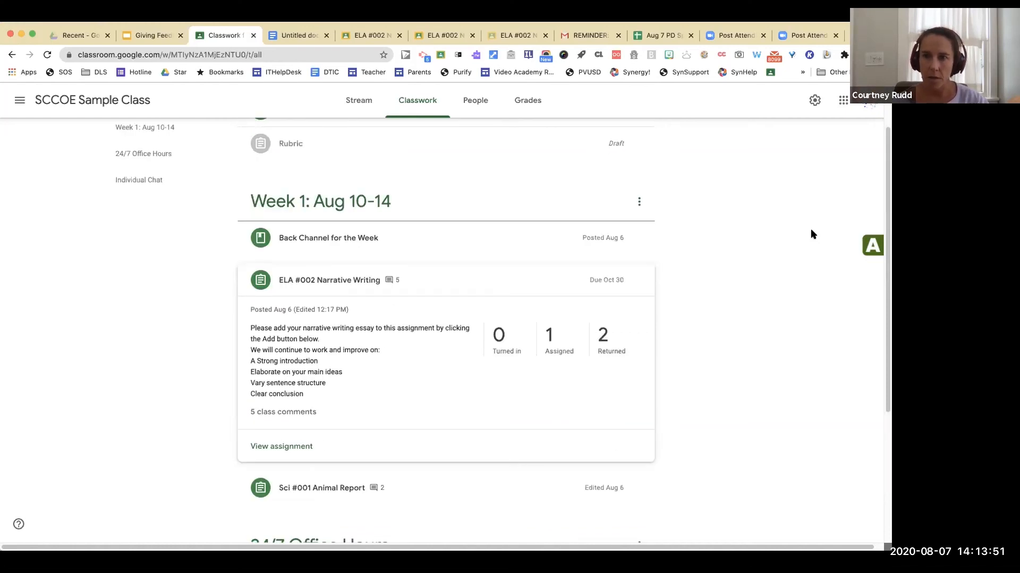
scroll(810, 233, down, 3)
scroll(856, 237, up, 3)
scroll(816, 242, up, 2)
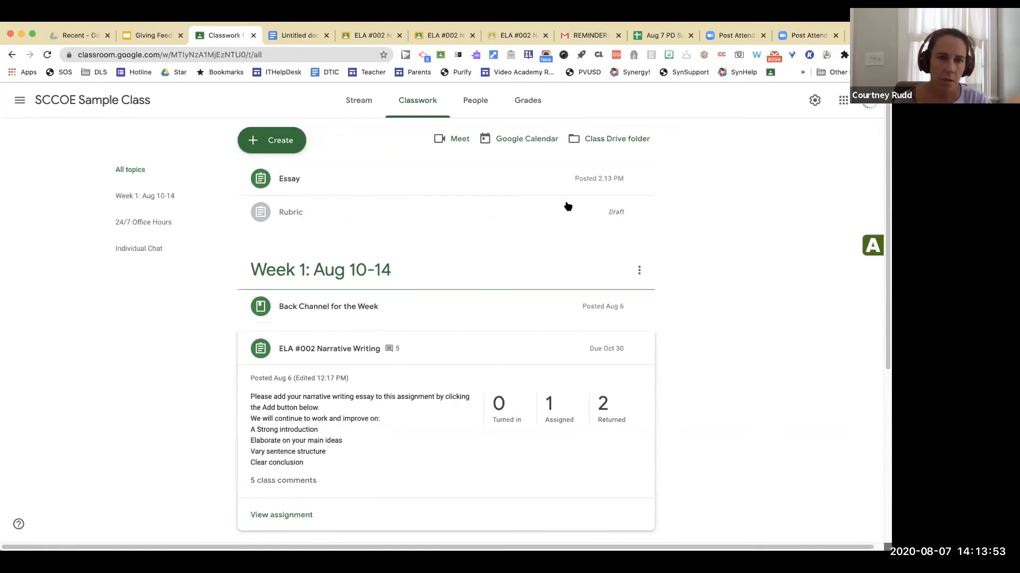
click(313, 183)
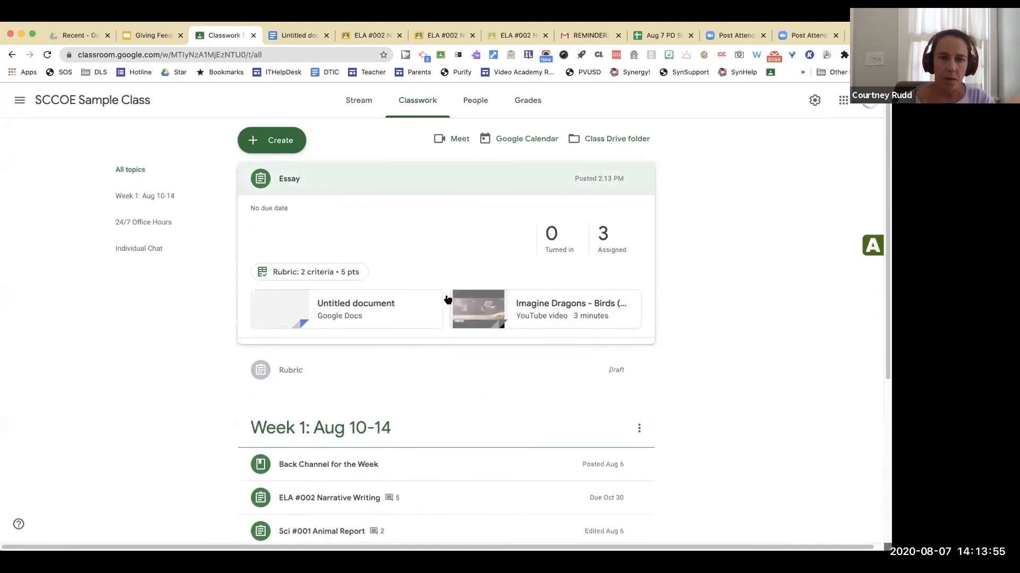
click(295, 357)
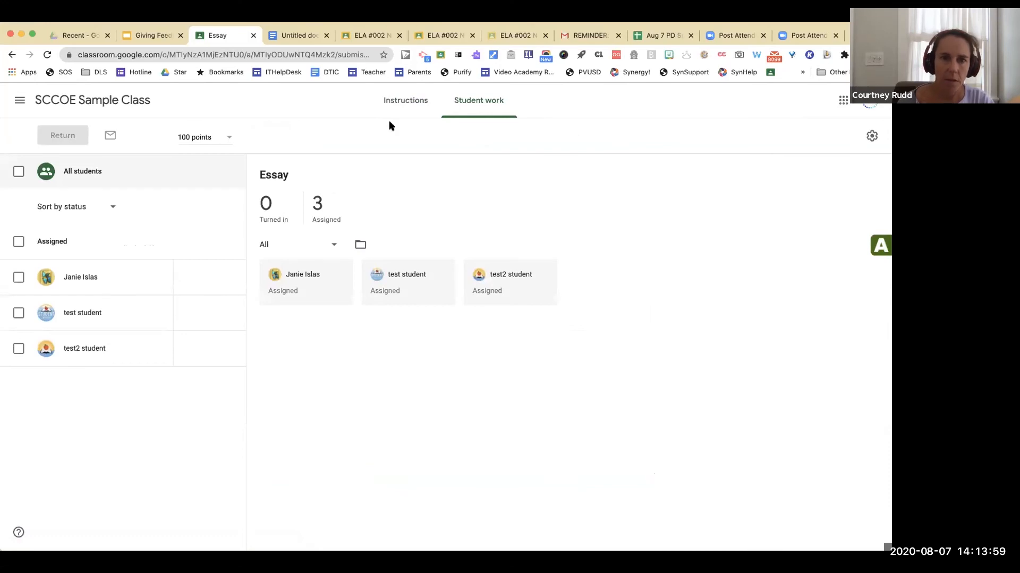
click(411, 85)
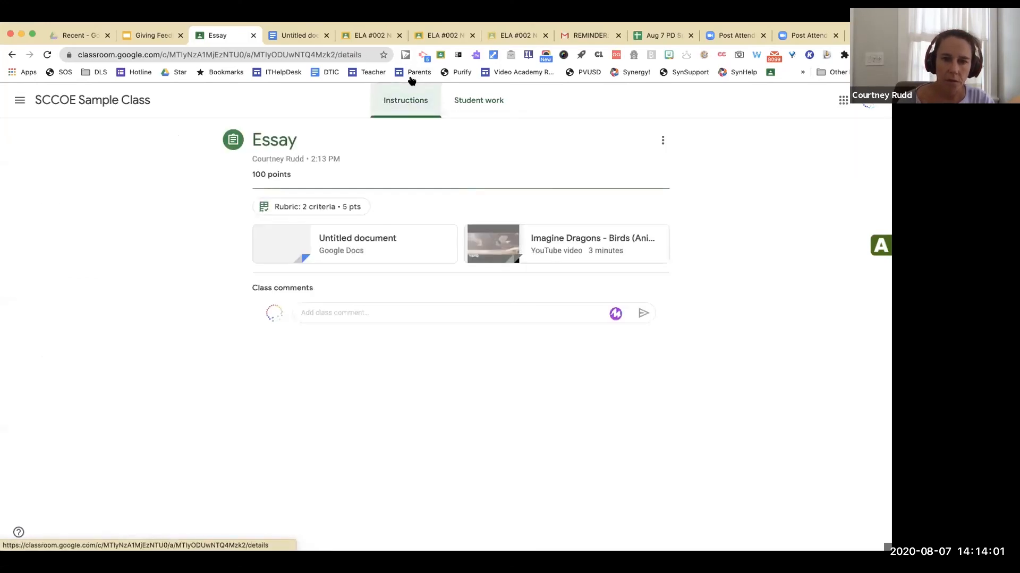
Examine the Essay assignment's rubric, and go back to the class's Classwork page.
click(312, 208)
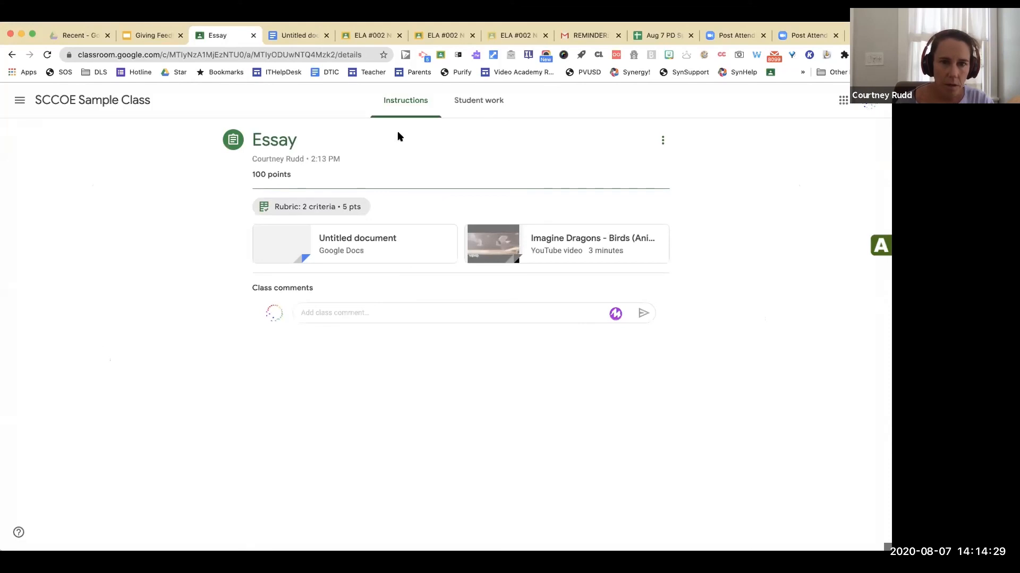
click(122, 106)
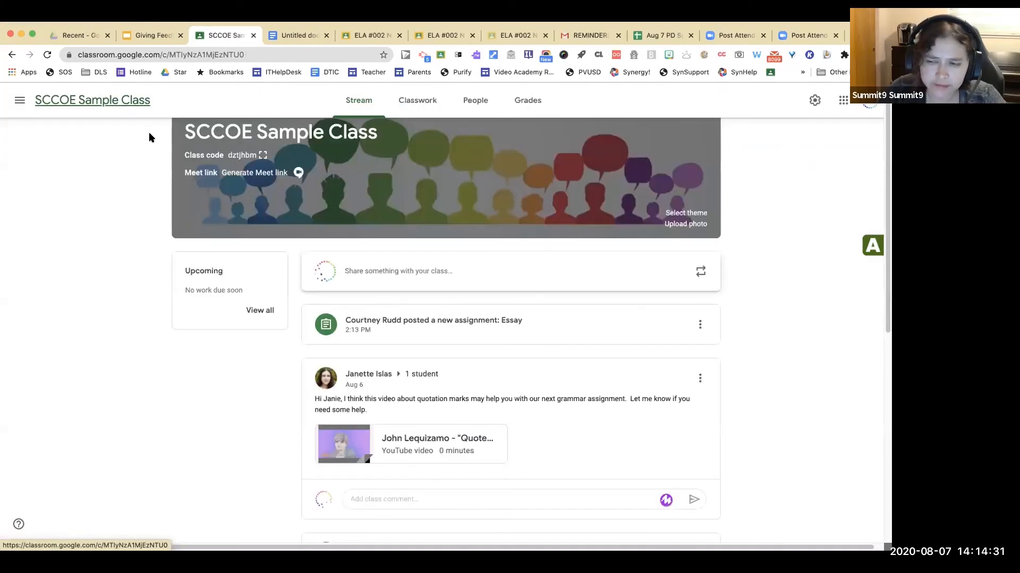
click(427, 106)
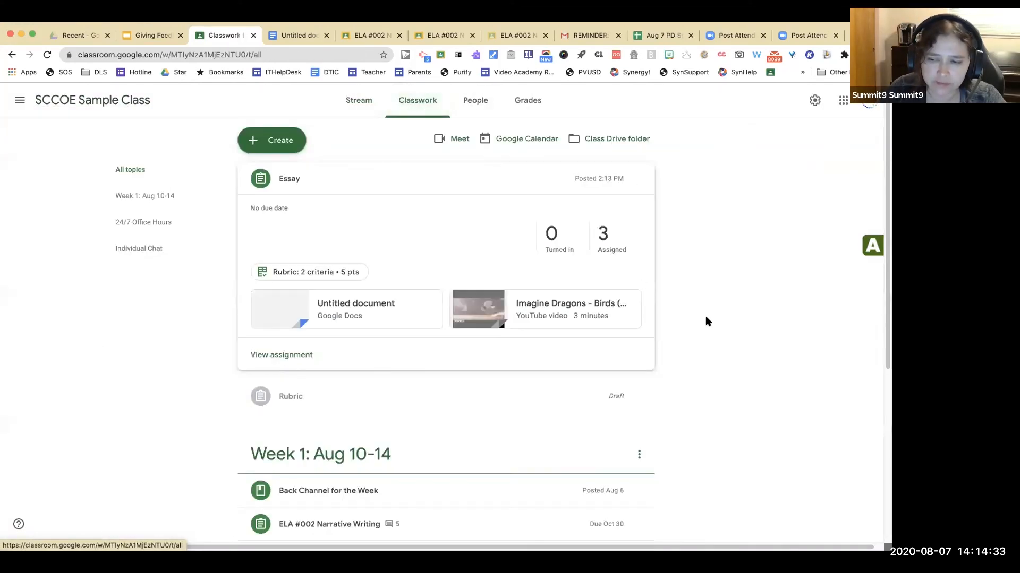
Look over the Classwork page and the item types offered for creating new classwork.
scroll(710, 322, down, 2)
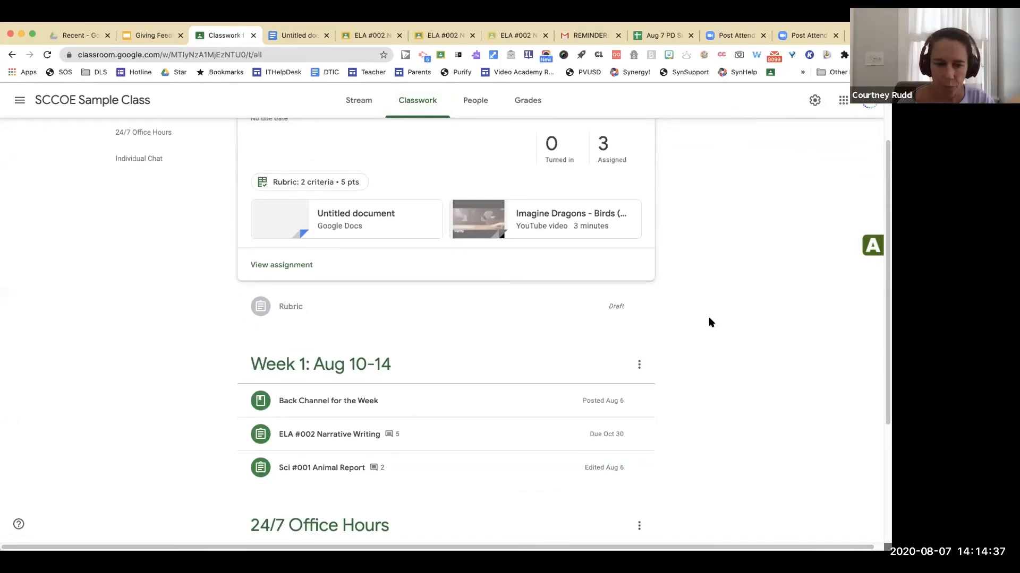
scroll(710, 321, down, 1)
scroll(709, 321, up, 3)
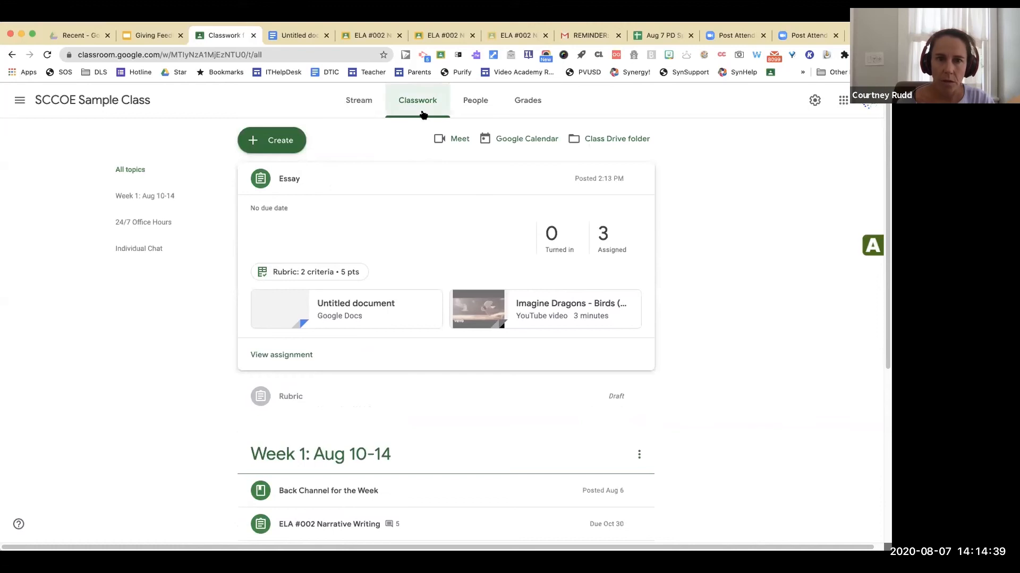
click(284, 141)
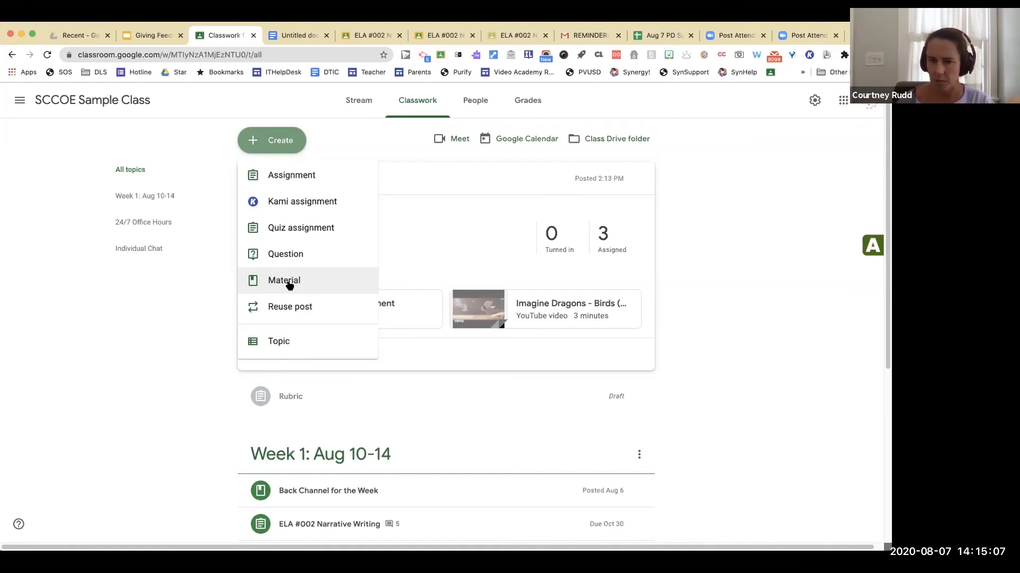
click(736, 246)
Open the ELA #002 Narrative Writing assignment from the Classwork page and view its instructions.
scroll(718, 281, down, 4)
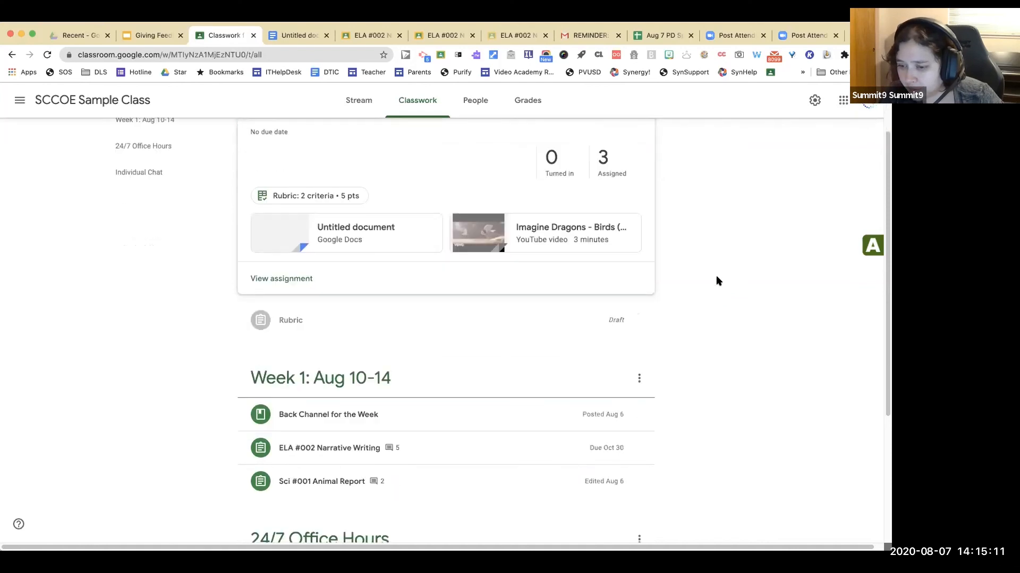
scroll(691, 353, down, 5)
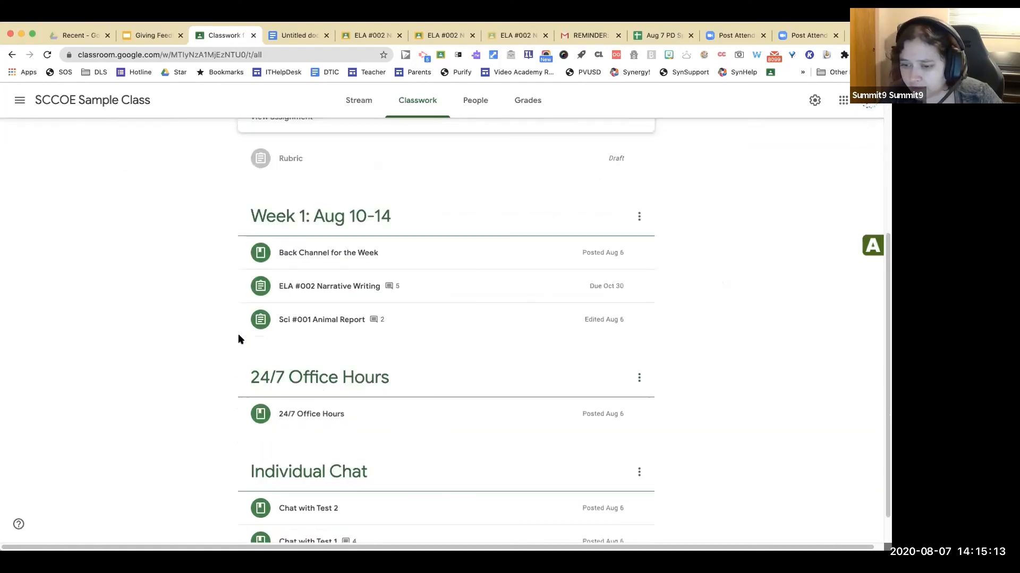
click(348, 287)
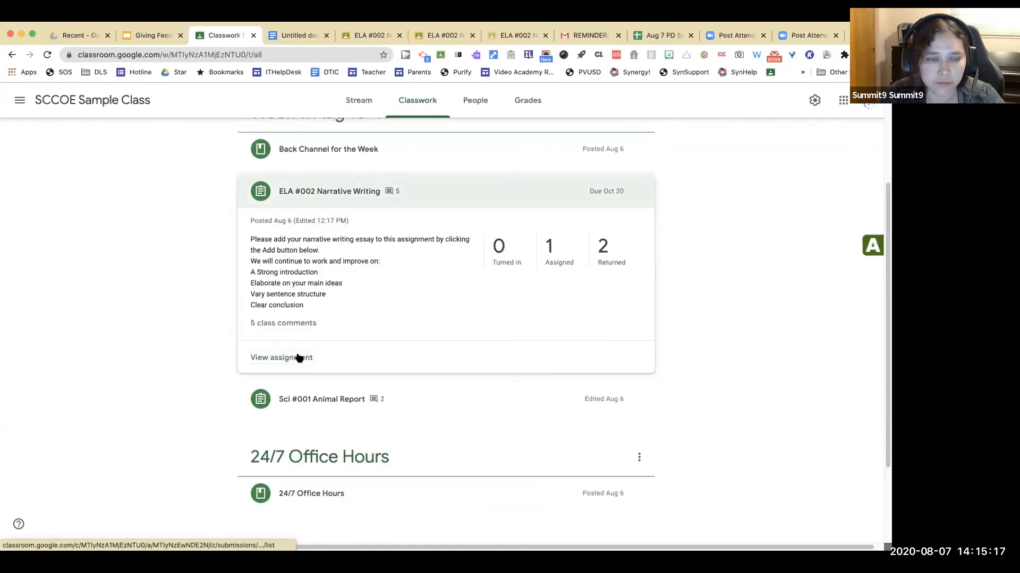
click(298, 358)
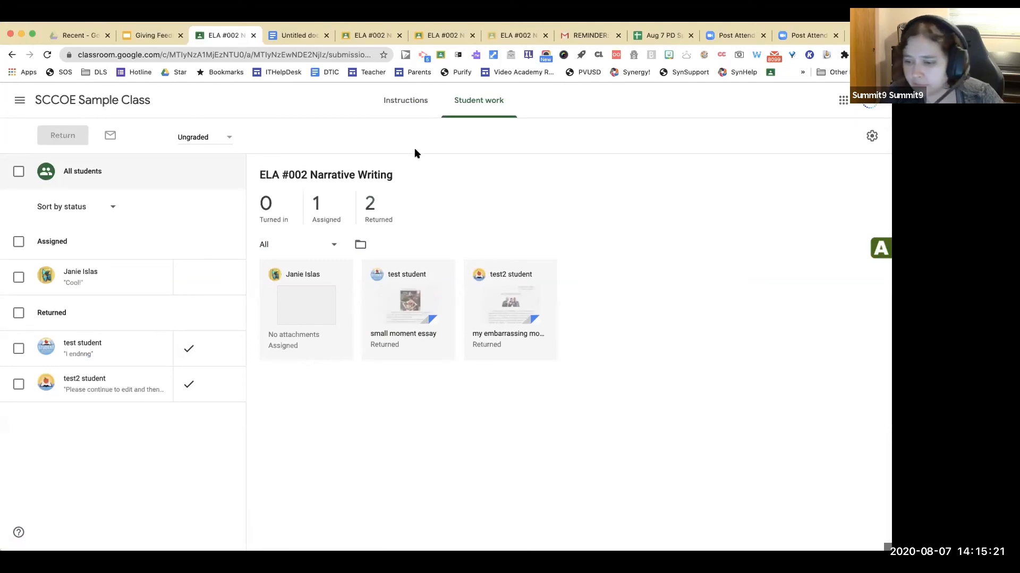
click(401, 101)
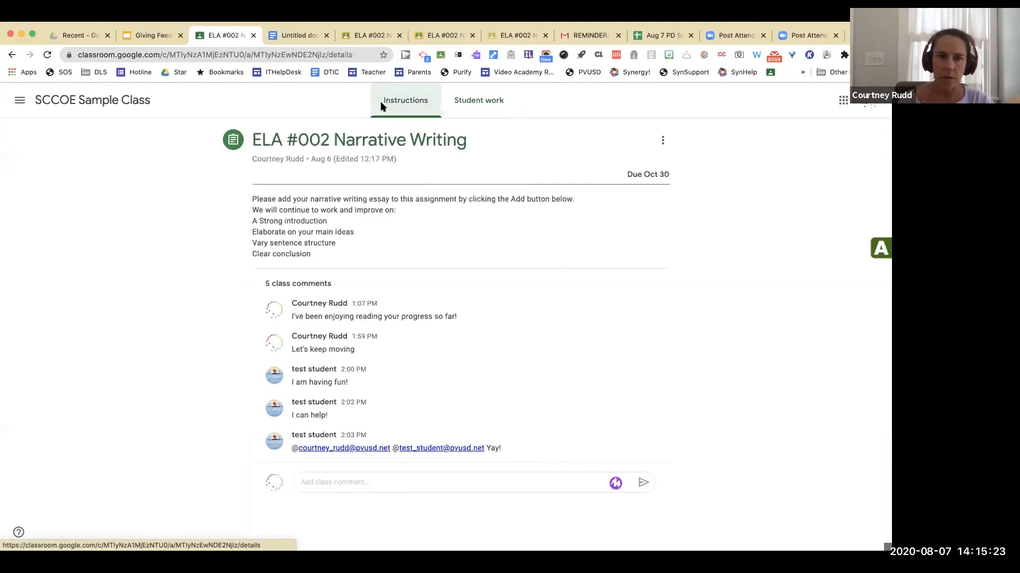
Open the Sci #001 Animal Report assignment from the class stream and view its instructions and student work.
click(91, 102)
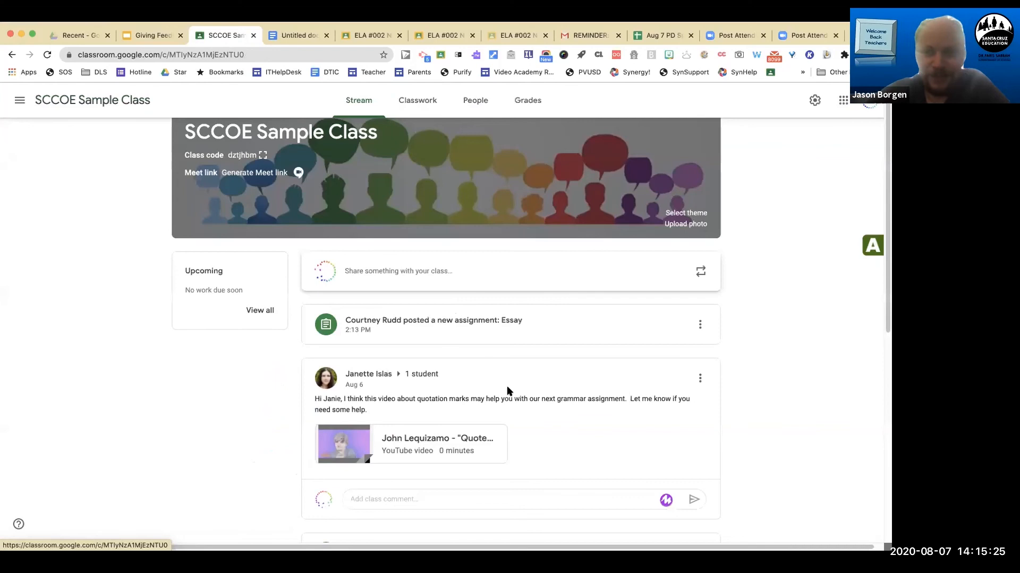
scroll(604, 392, down, 5)
scroll(607, 398, down, 3)
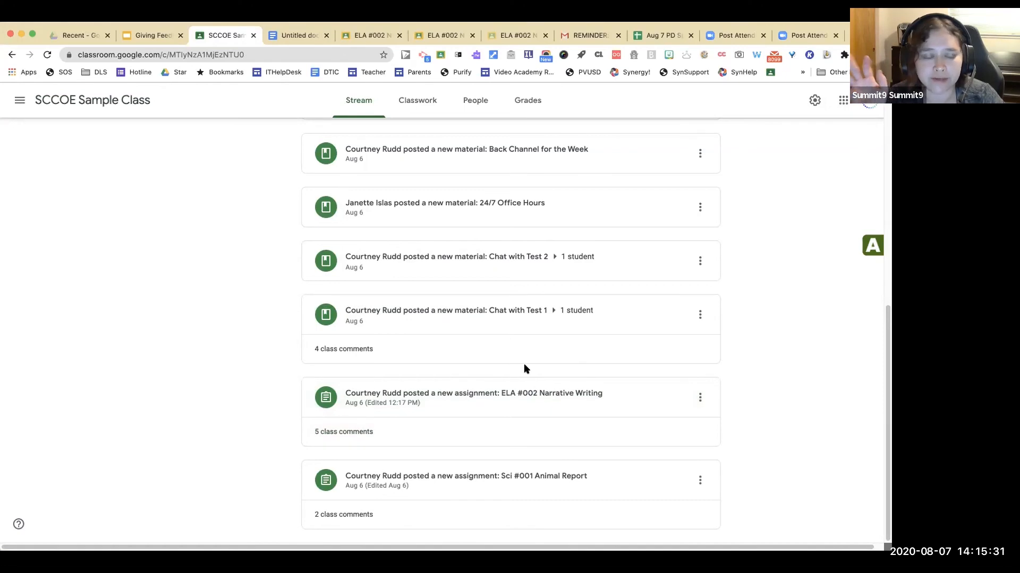
click(507, 478)
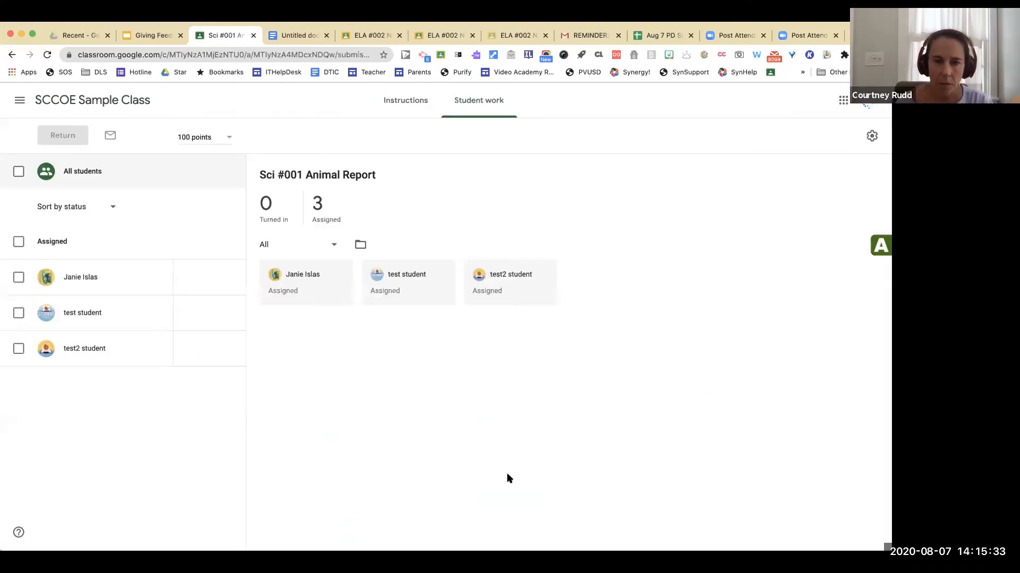
click(411, 102)
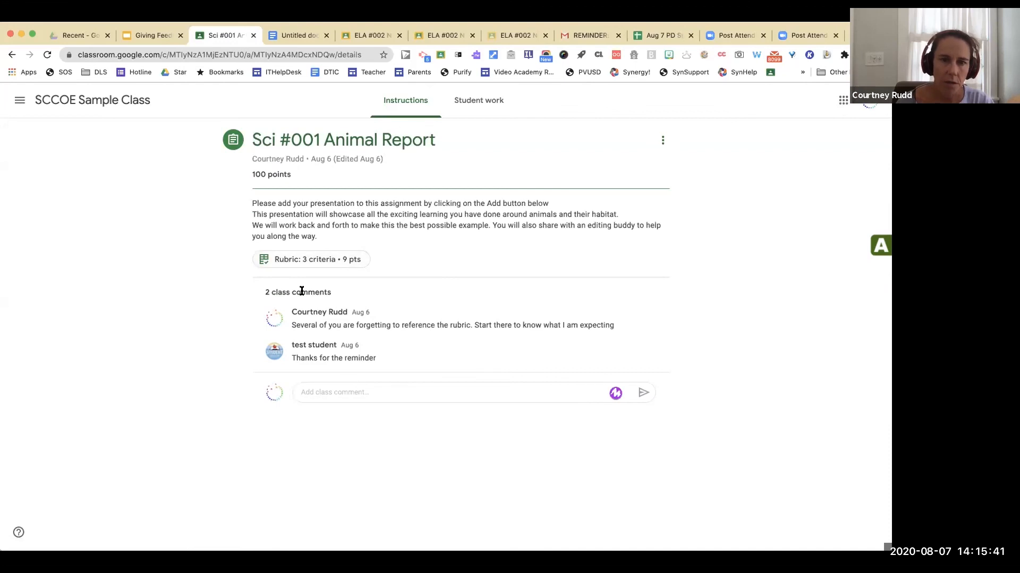
click(479, 101)
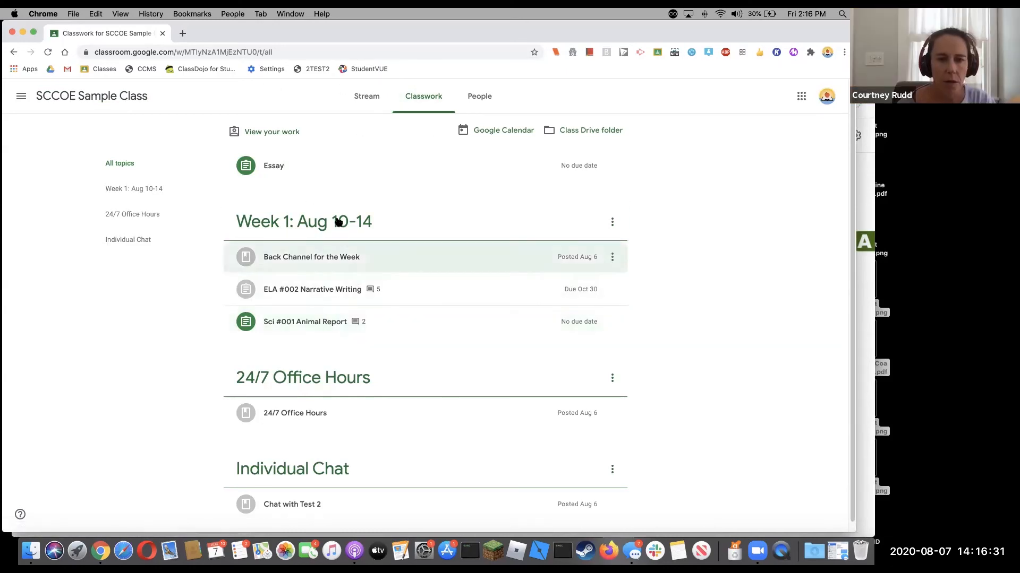
Preview the rubric of the Sci #001 Animal Report on the Classwork page in the student's account.
click(340, 322)
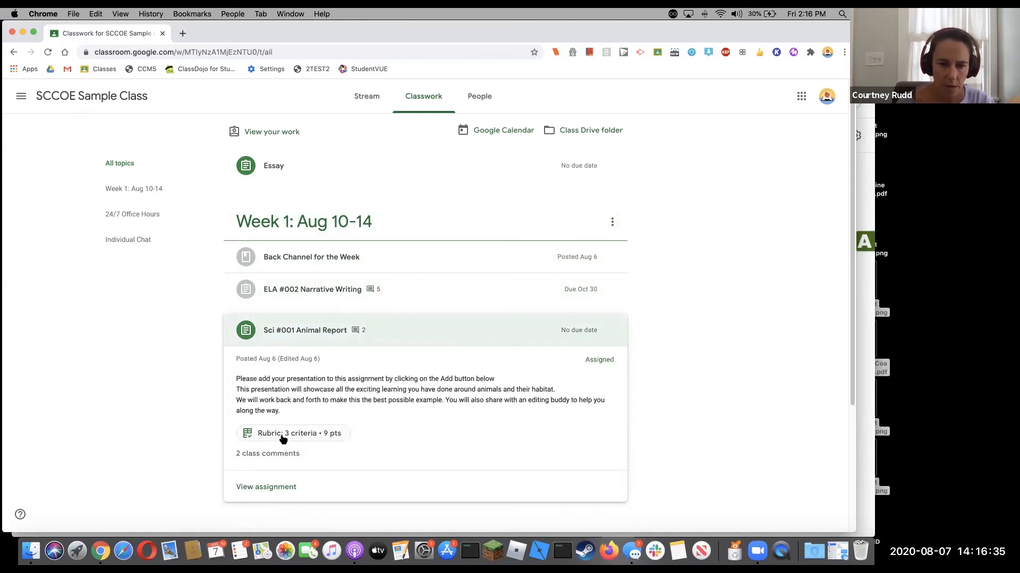
click(290, 435)
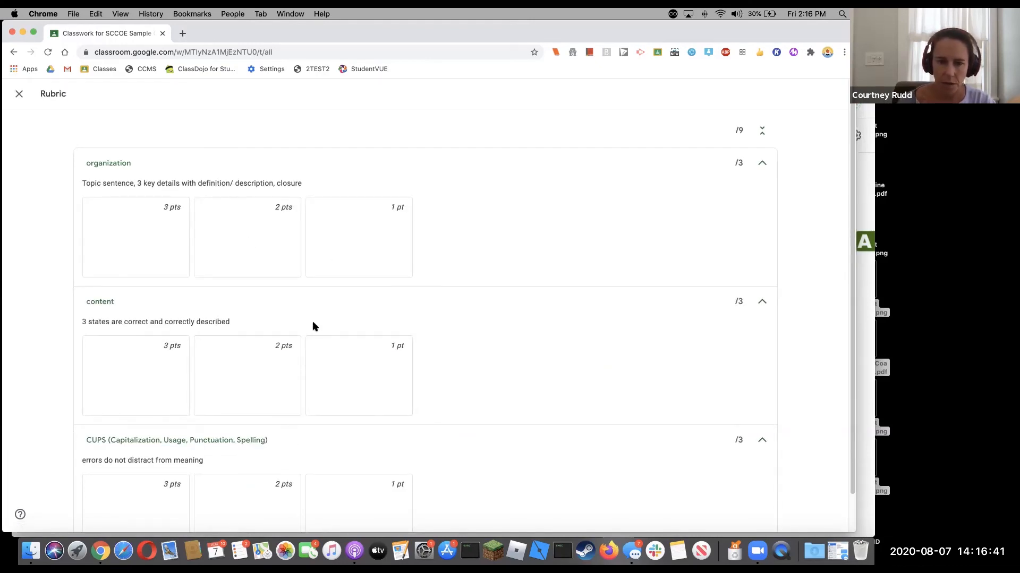
click(19, 95)
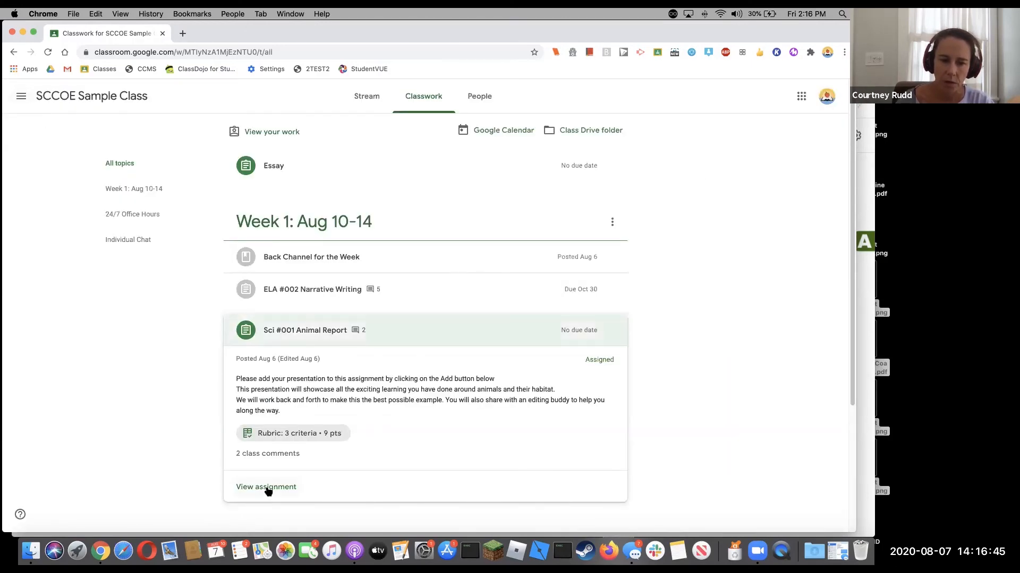
Open the Sci #001 Animal Report as the student and examine the rubric score for the organization criterion.
click(267, 486)
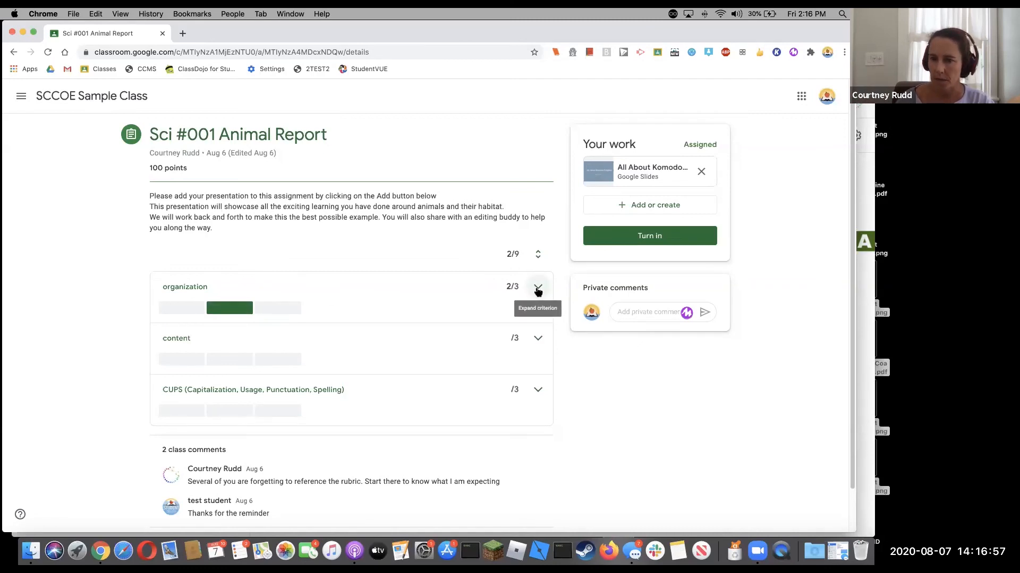
click(537, 289)
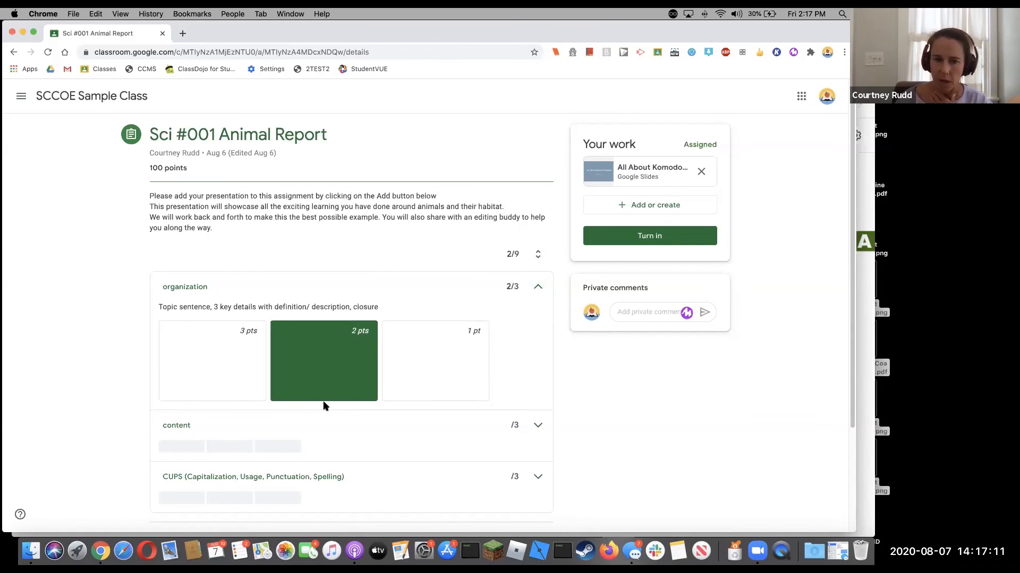
click(538, 288)
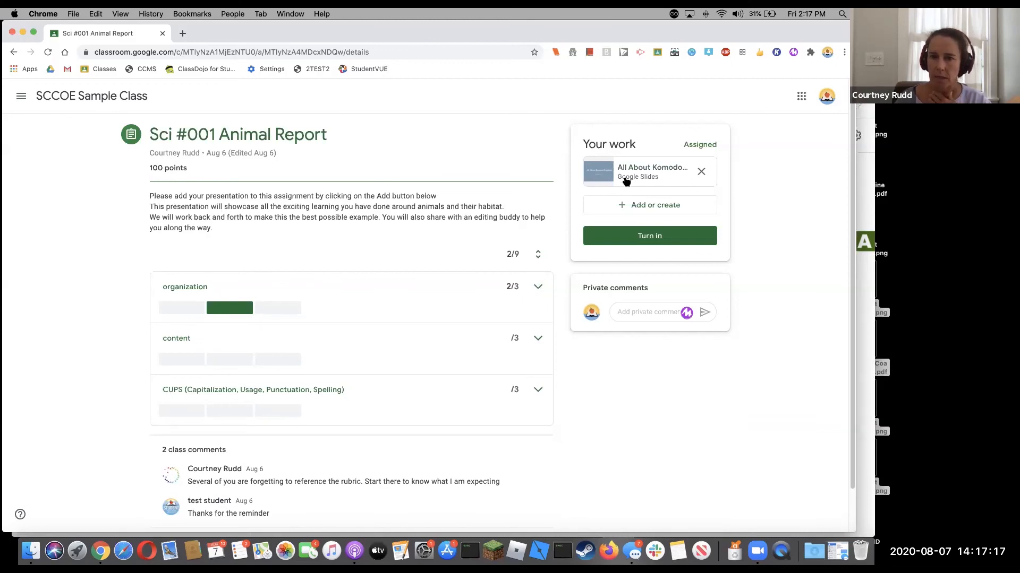
mouse_move(238, 314)
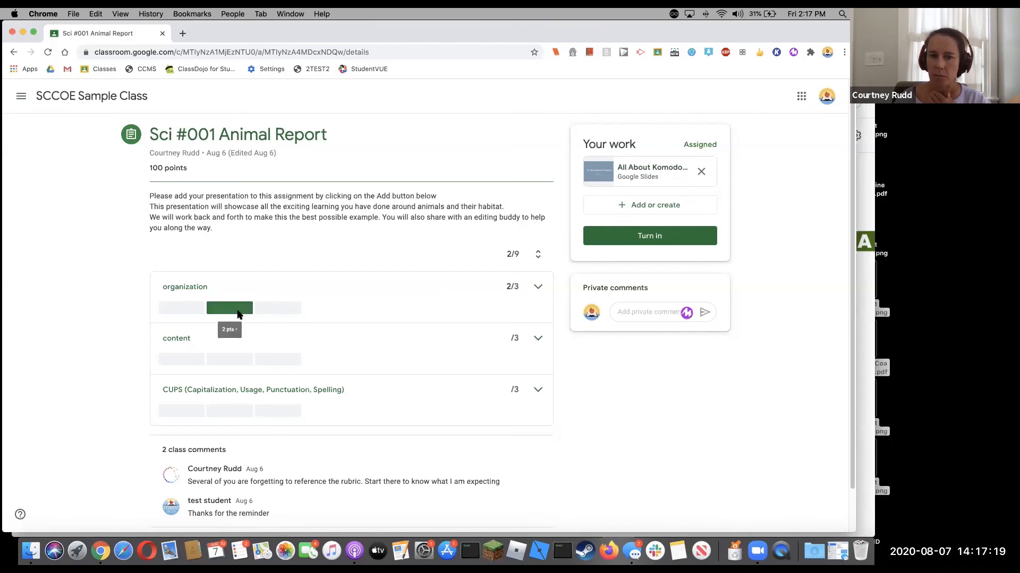
mouse_move(170, 315)
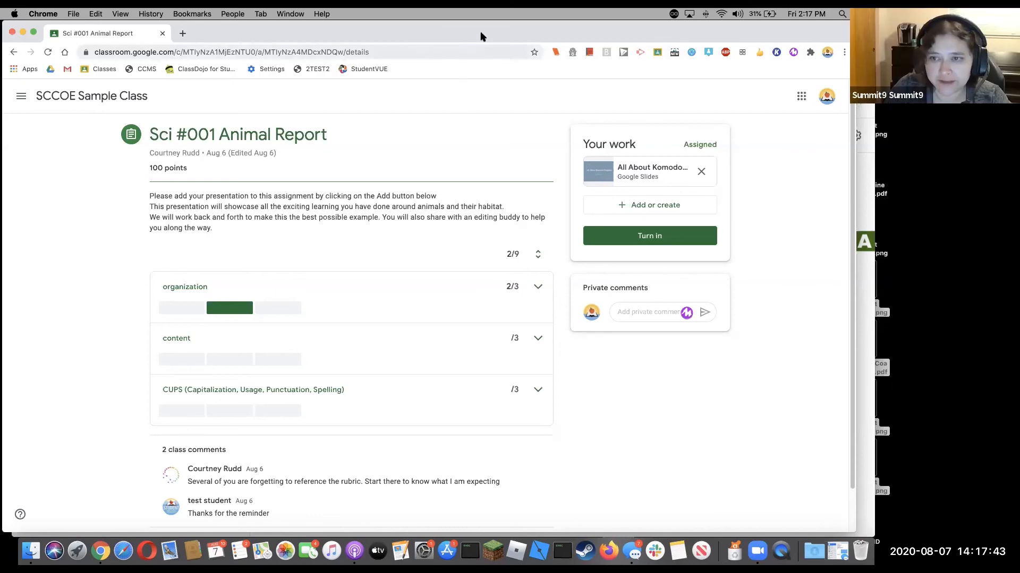
Record a Mote voice note as a private comment on the Sci #001 Animal Report and post it.
drag(482, 36, 486, 36)
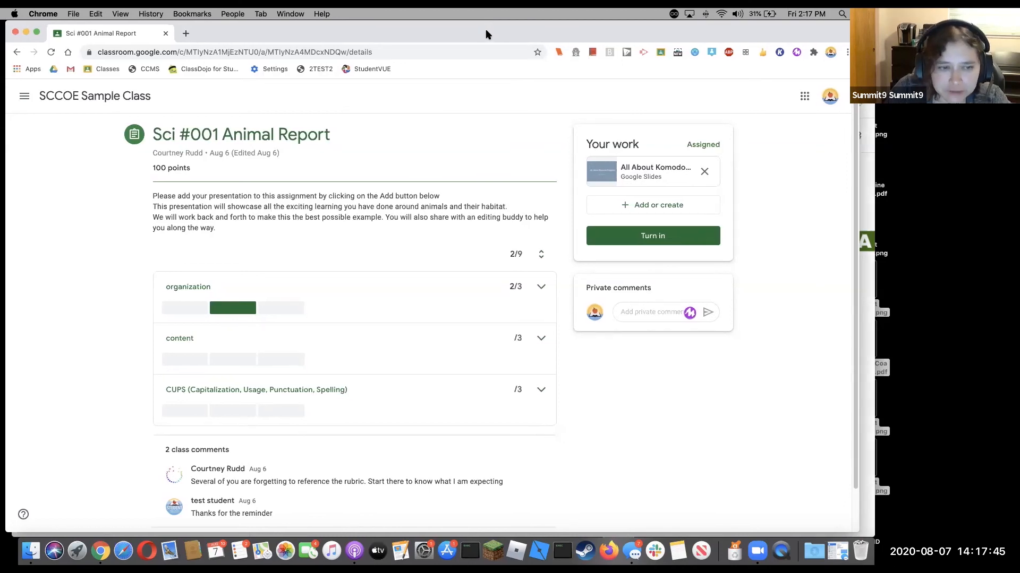
scroll(613, 401, down, 1)
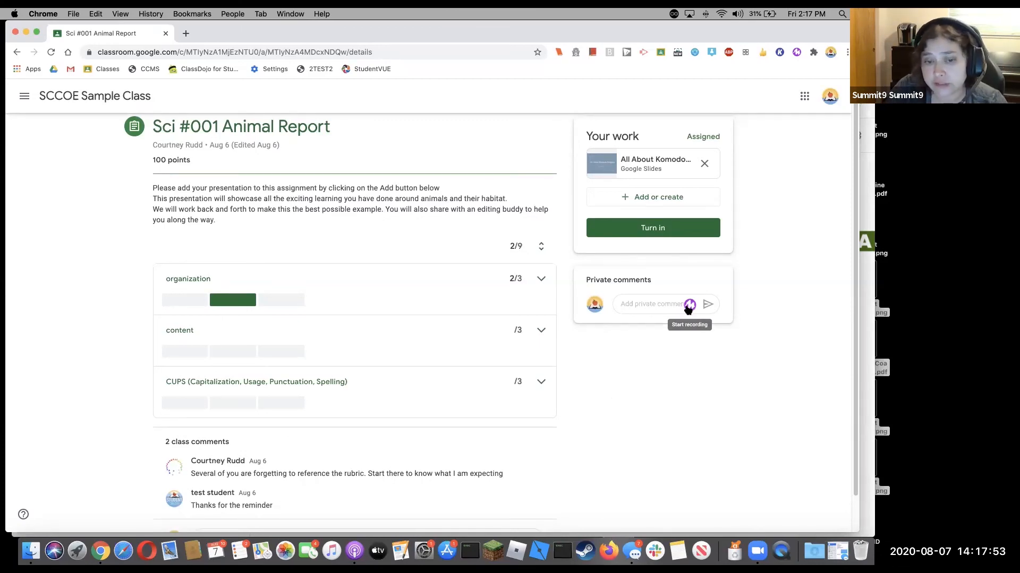
click(689, 306)
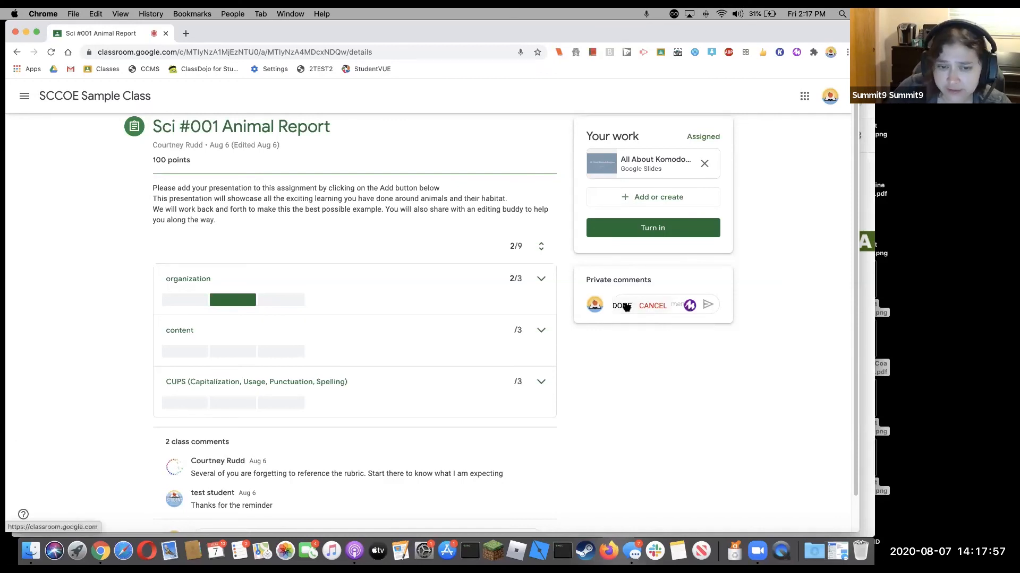
click(622, 306)
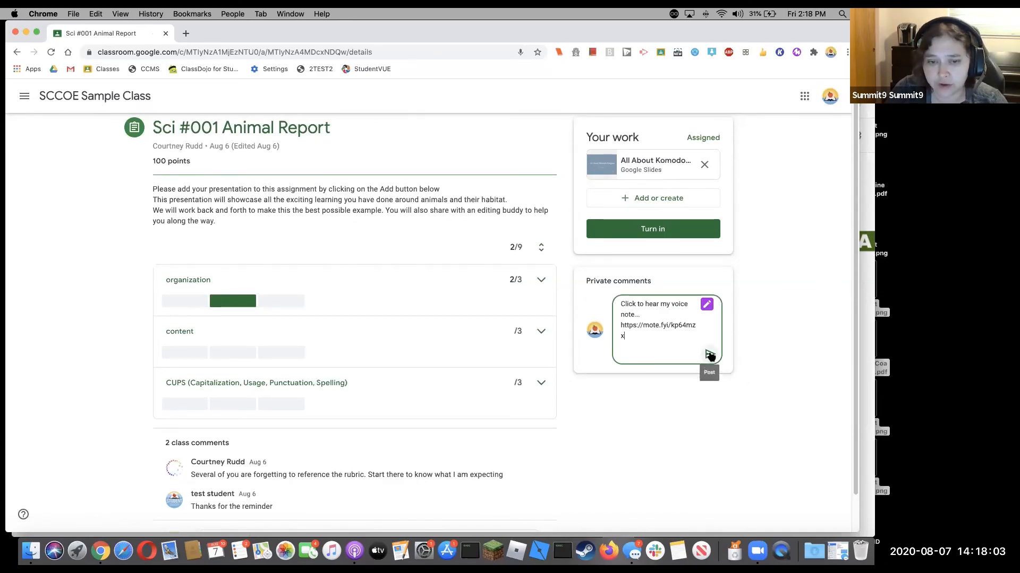
click(710, 355)
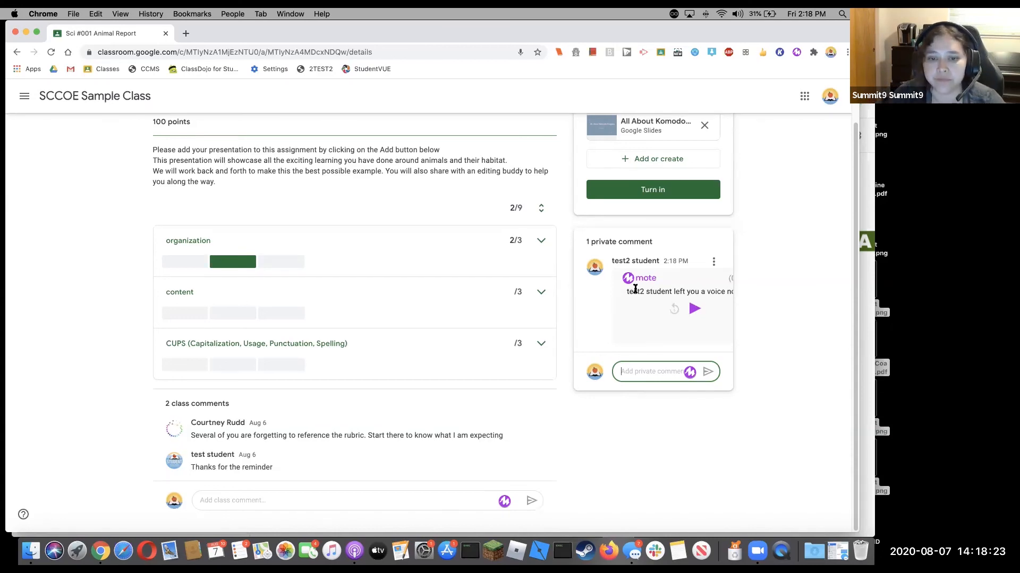
Switch to the Giving Feedback in Google Classroom slides and present from the Appsmash slide, advancing to Office Hours with Flipgrid.
drag(575, 33, 584, 66)
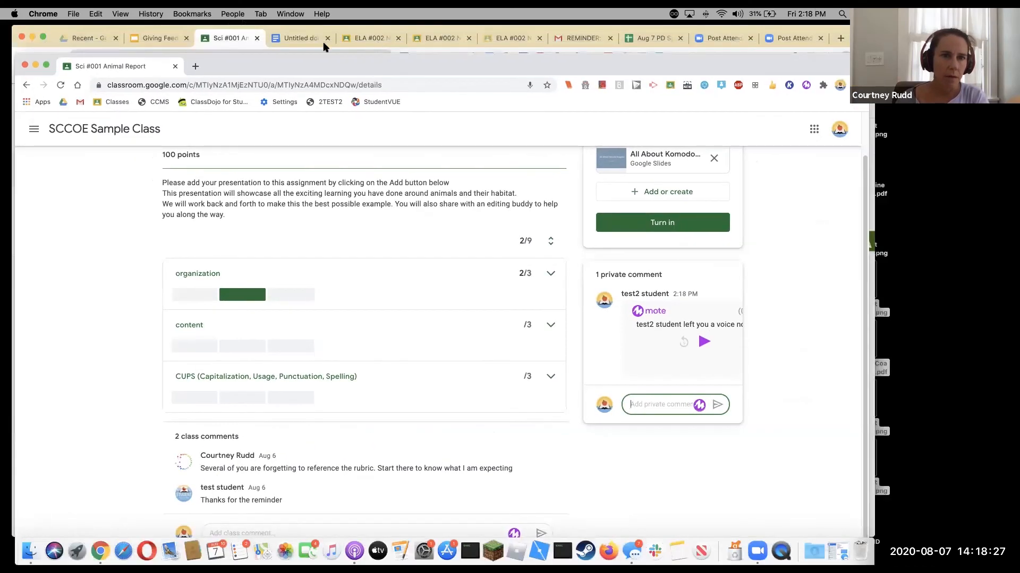
click(155, 39)
click(154, 39)
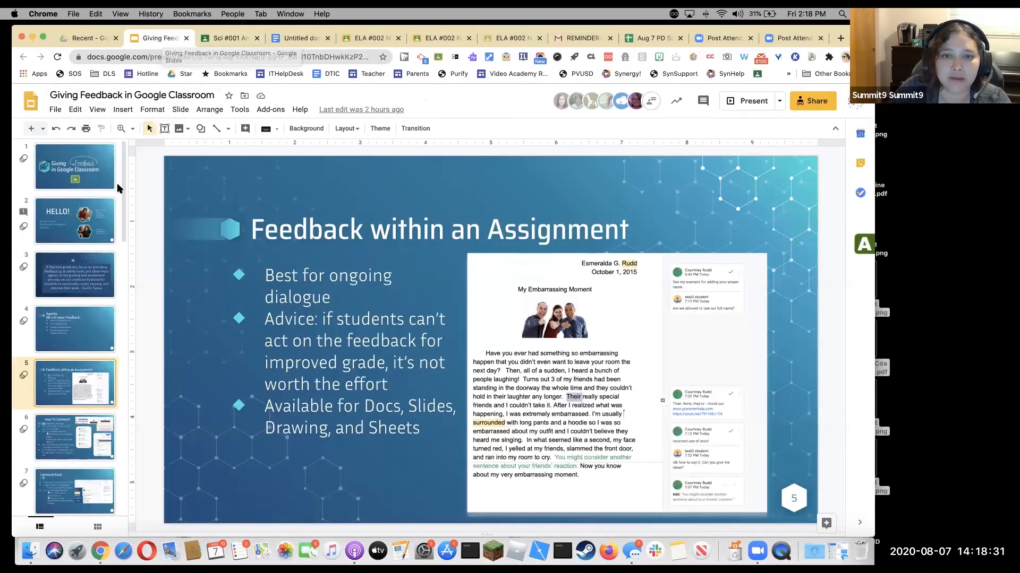
scroll(117, 276, down, 7)
scroll(118, 304, down, 7)
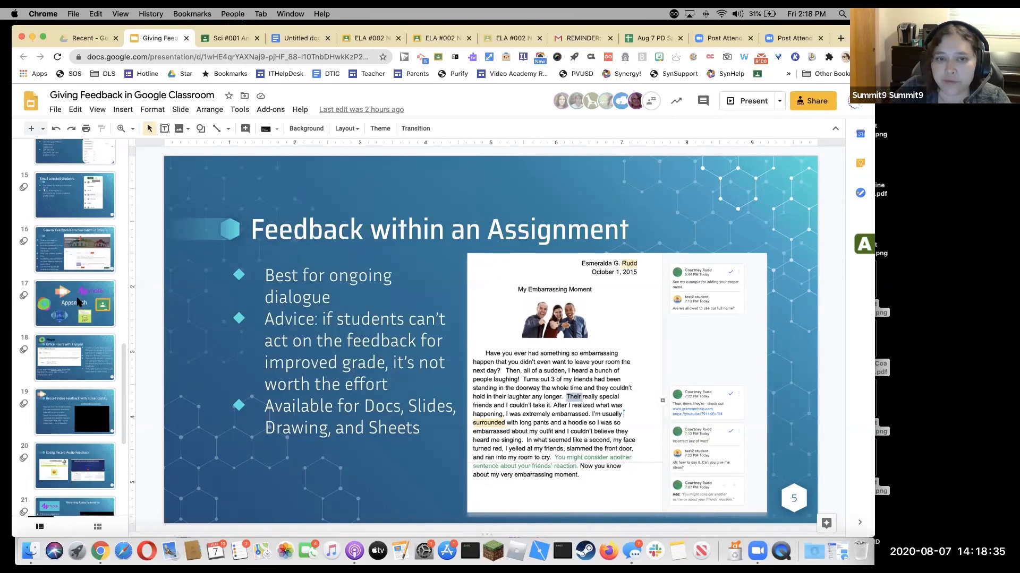
click(78, 302)
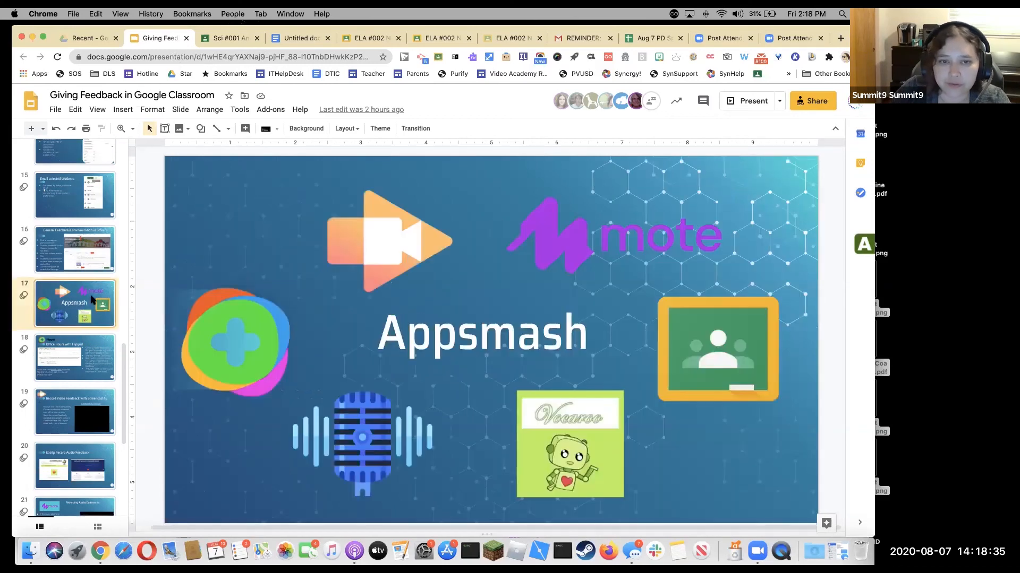
click(749, 102)
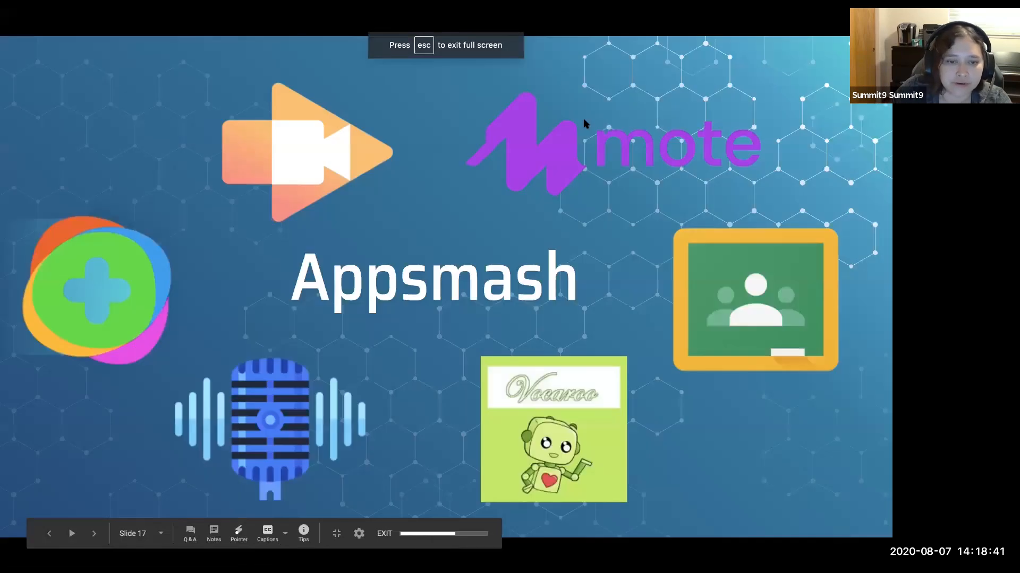
key(Right)
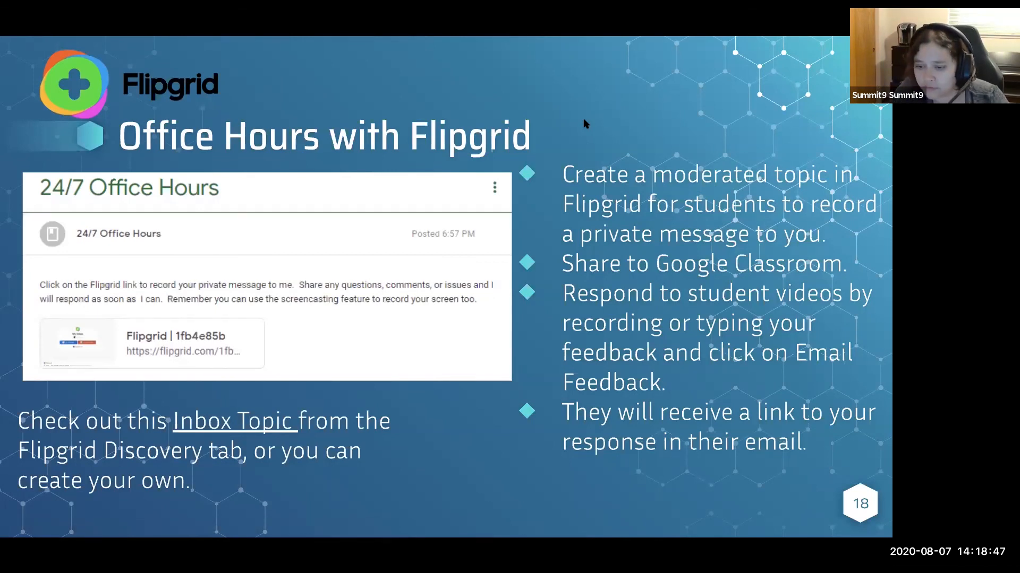
Advance the presentation past the Screencastify slide to Recording Audio Comments and exit the slideshow.
key(Right)
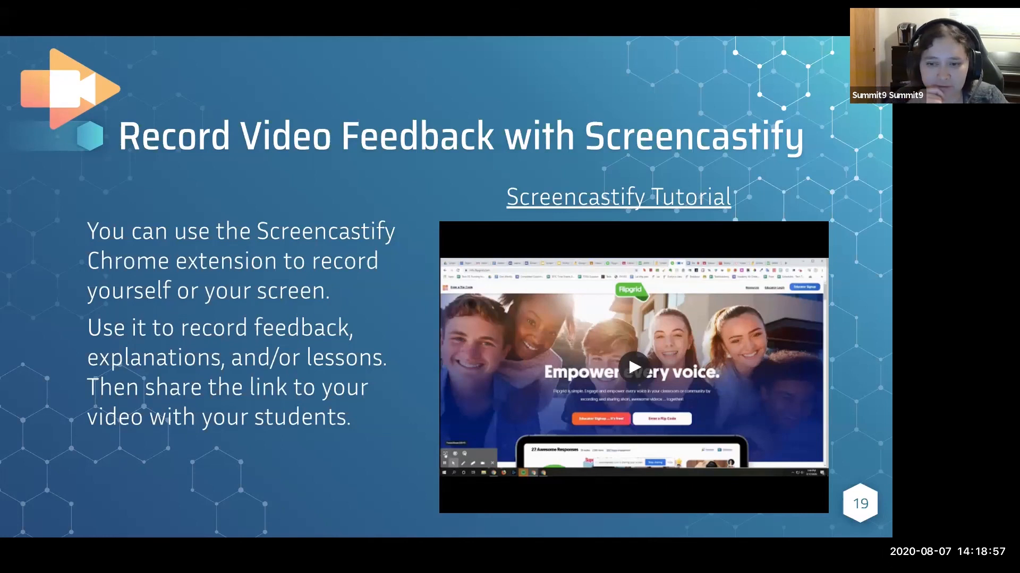
click(583, 120)
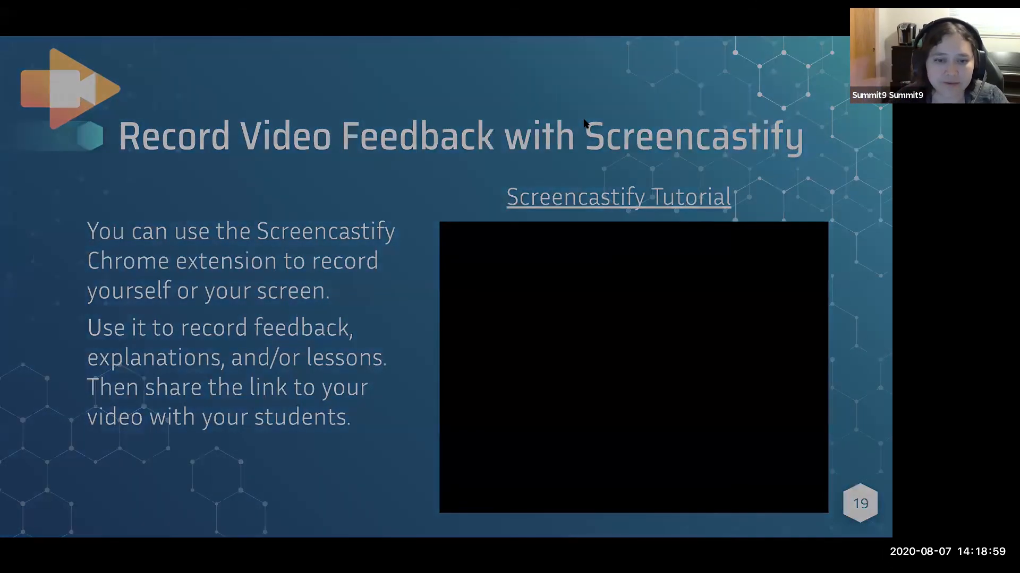
click(584, 122)
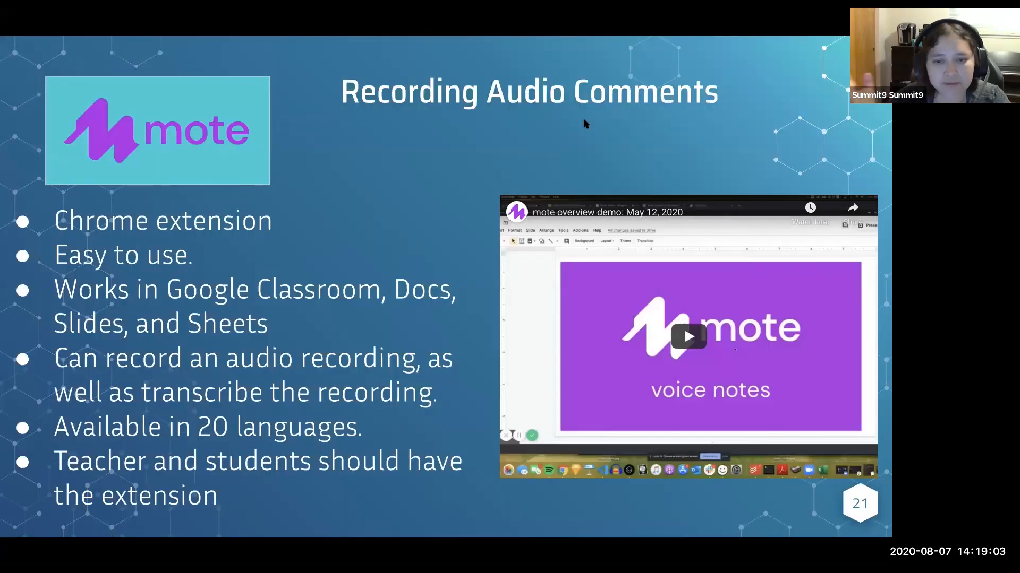
key(Escape)
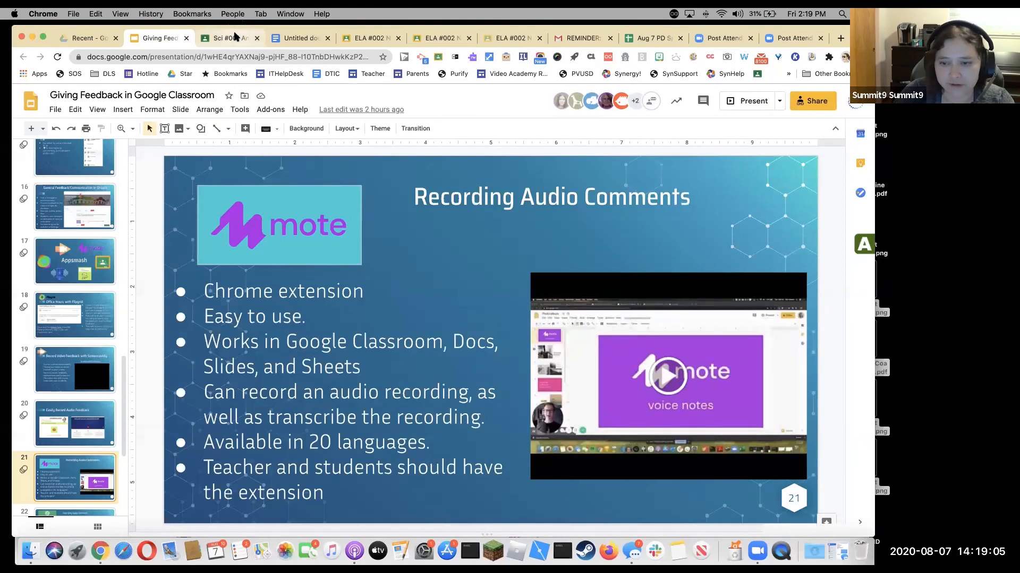
Go from the Sci #001 Animal Report to the Classwork page of SCCOE Sample Class and expand the Back Channel for the Week material.
click(234, 37)
click(397, 101)
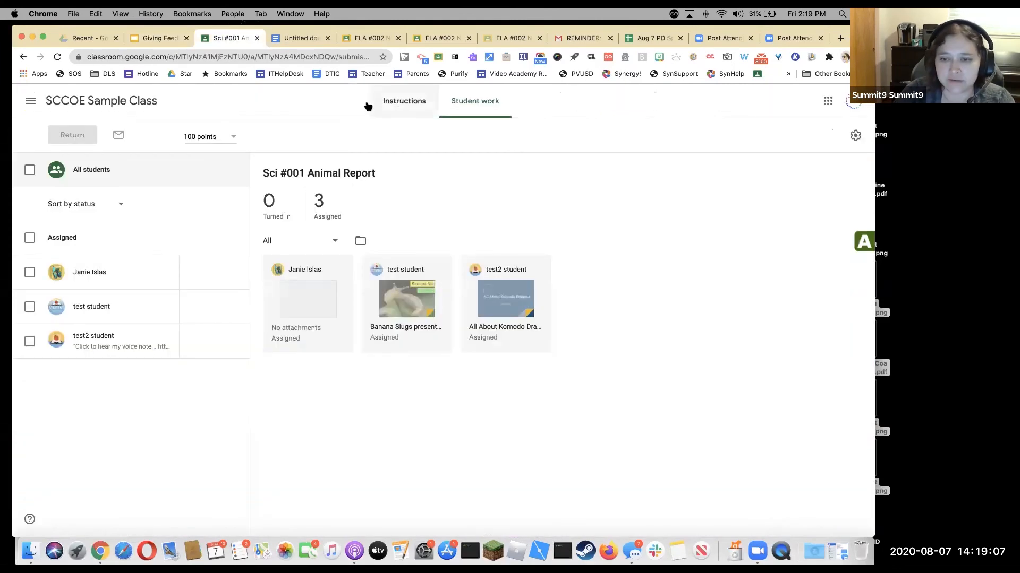
click(143, 104)
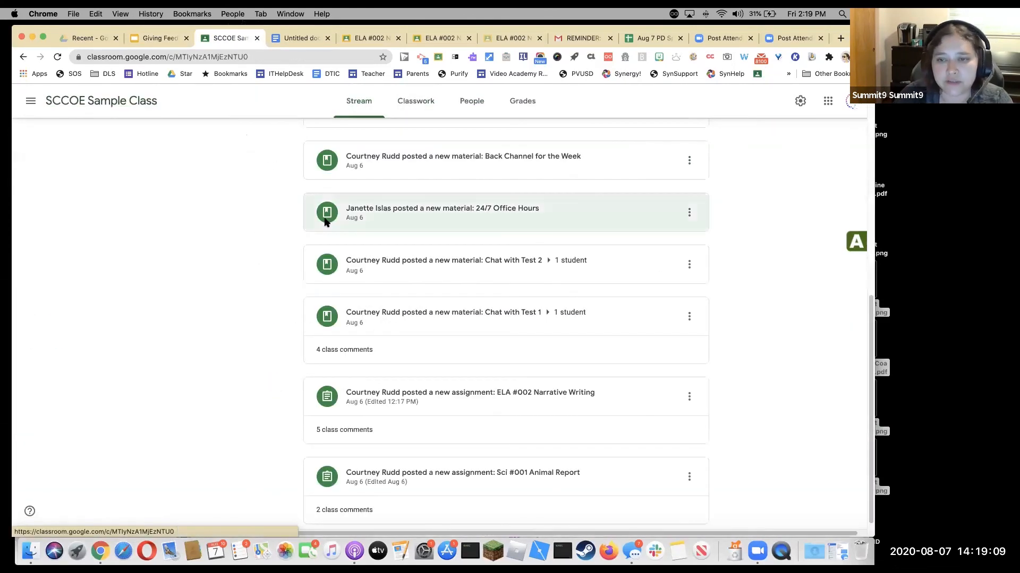
scroll(273, 212, up, 5)
scroll(273, 211, up, 4)
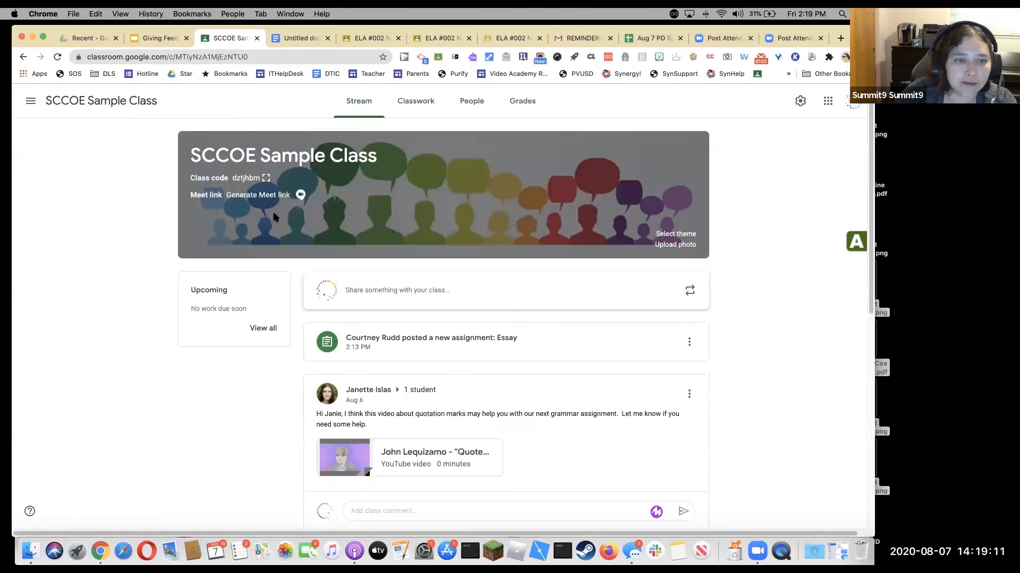
click(423, 104)
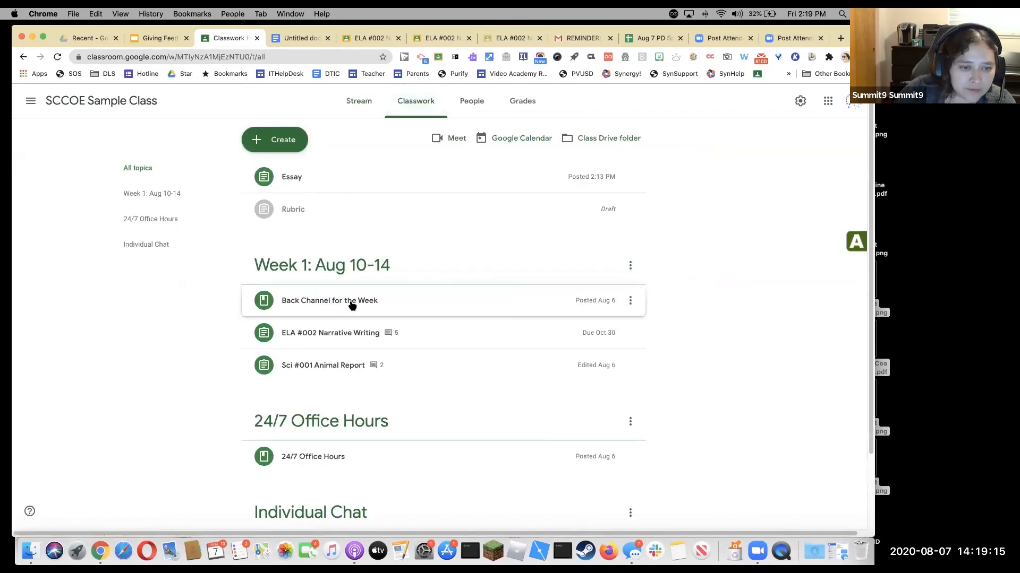
click(351, 305)
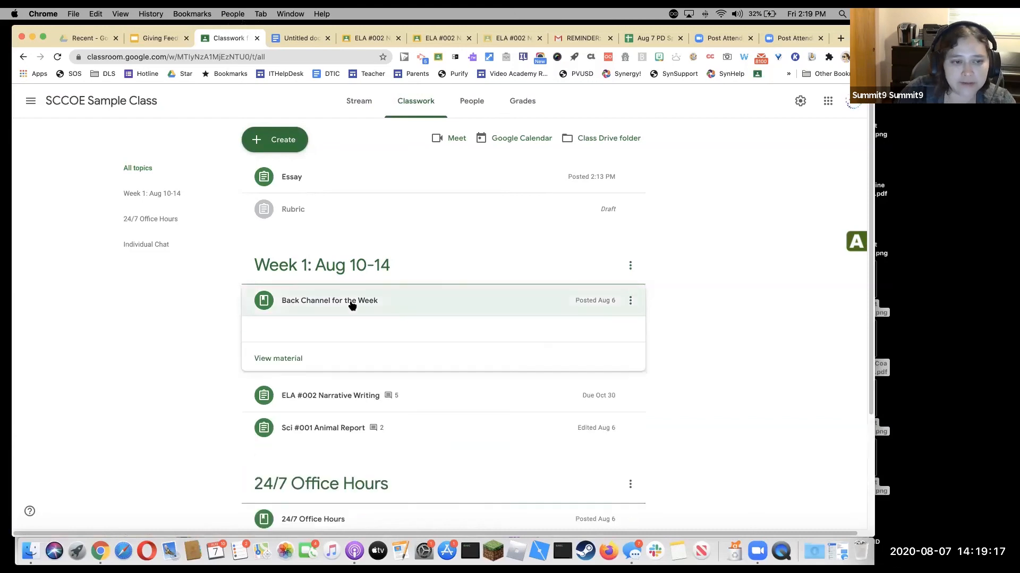
Show only the 24/7 Office Hours topic and enlarge the page to present its Flipgrid link.
click(163, 223)
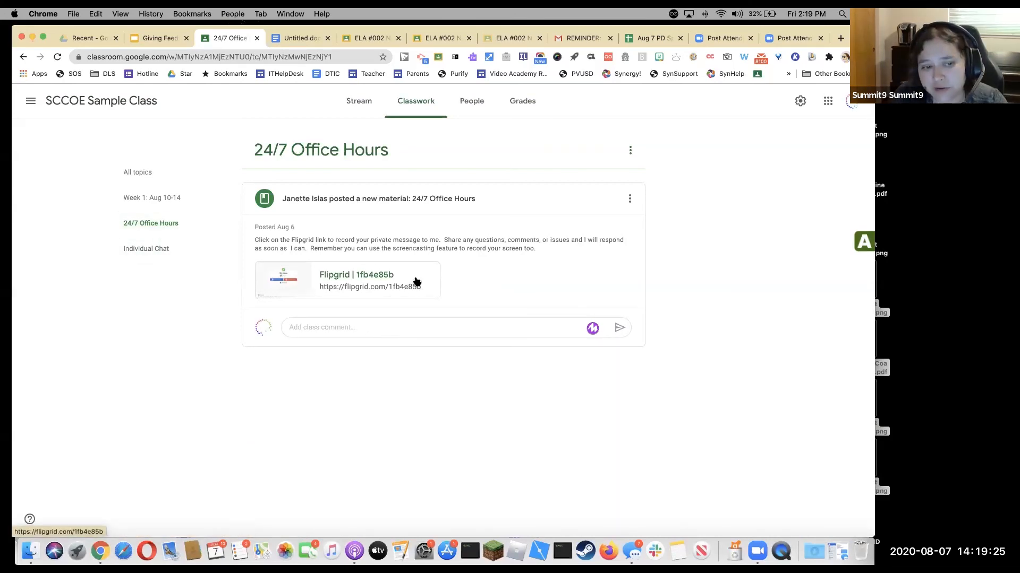
key(super+equal)
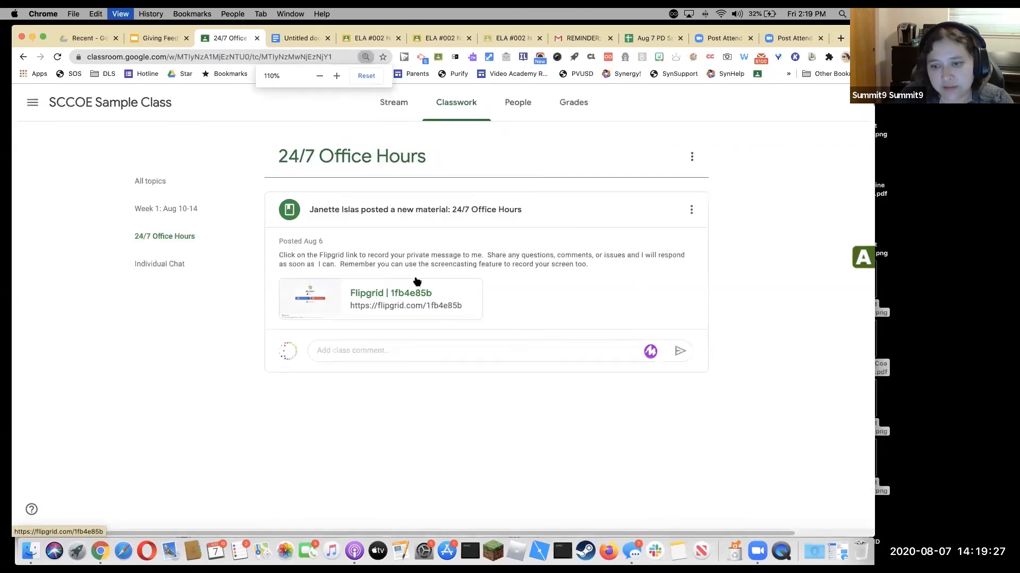
key(super+equal)
key(super+equal)
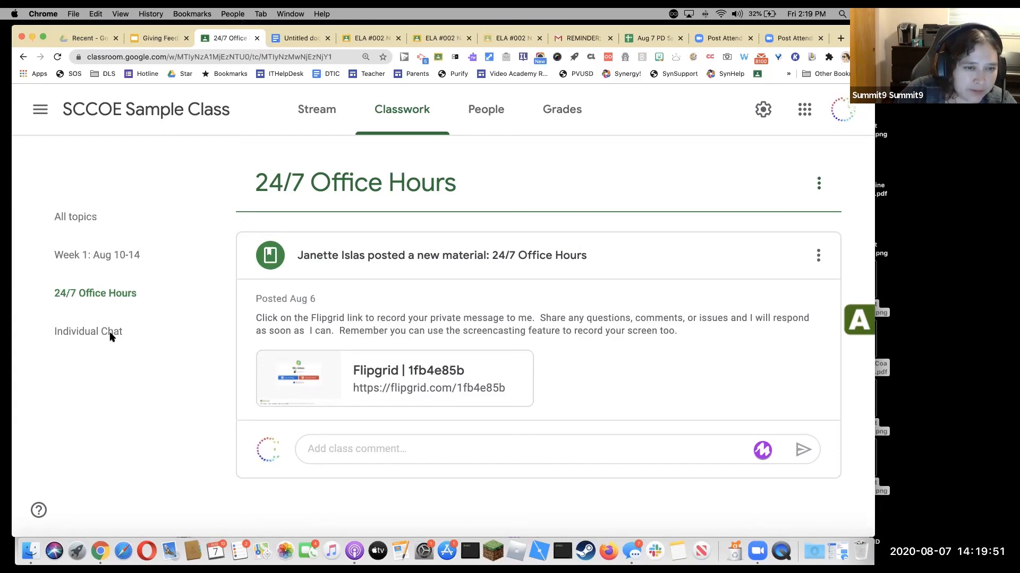
Post the class comment "Ask questions here" on the Back Channel for the Week material in the Week 1: Aug 10-14 topic.
click(88, 256)
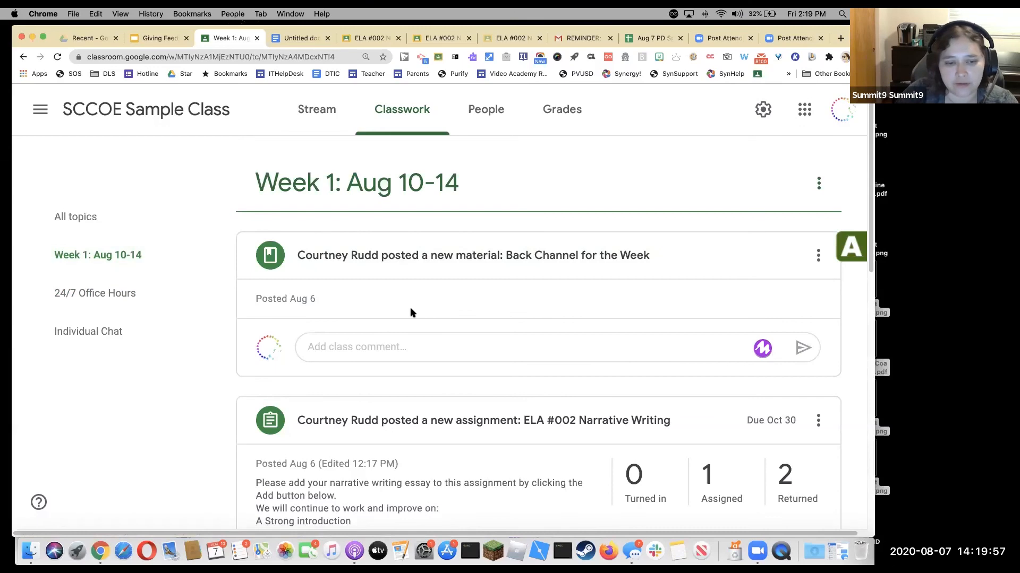
click(353, 348)
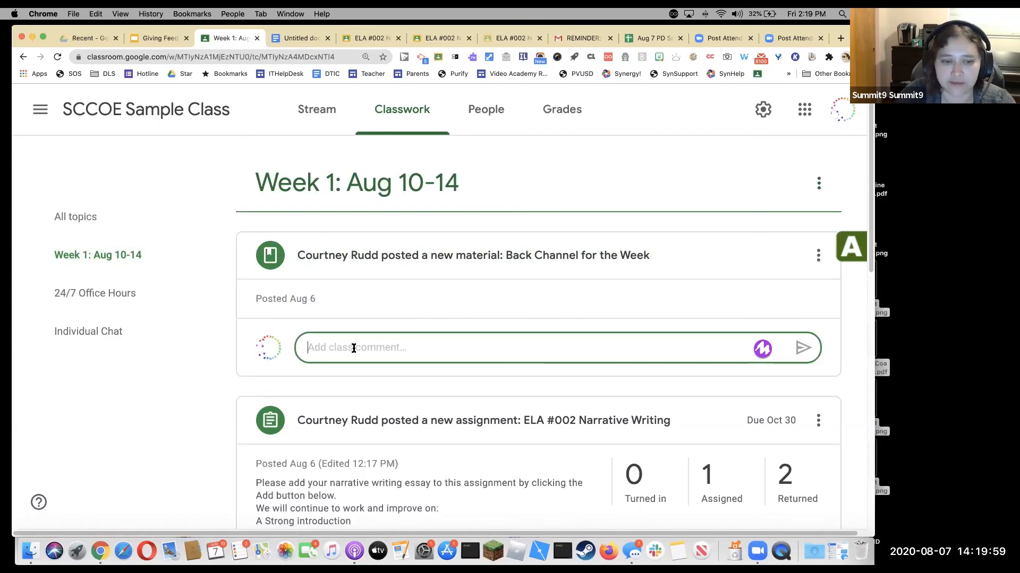
text(Pa)
key(BackSpace)
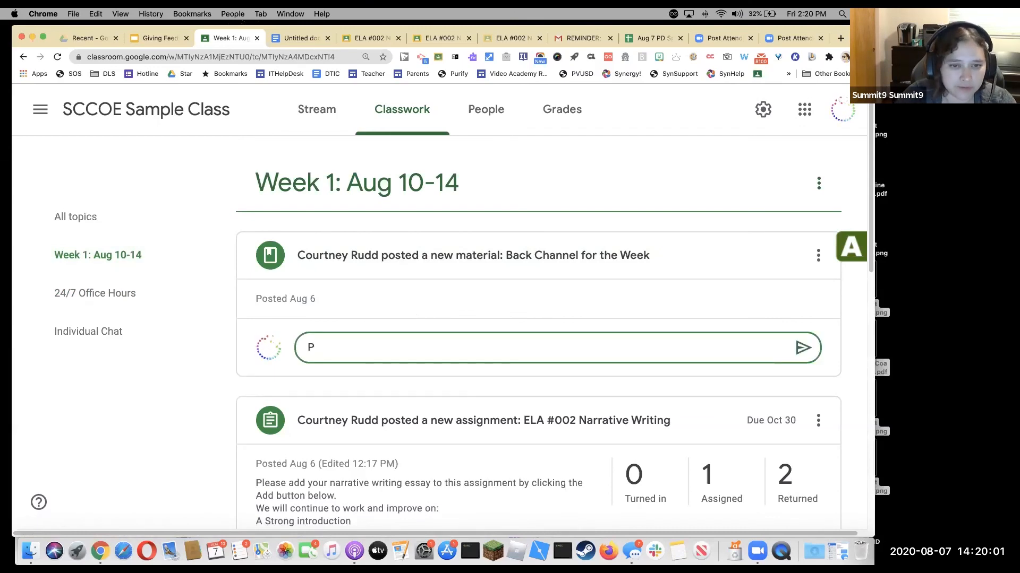
key(BackSpace)
text(As)
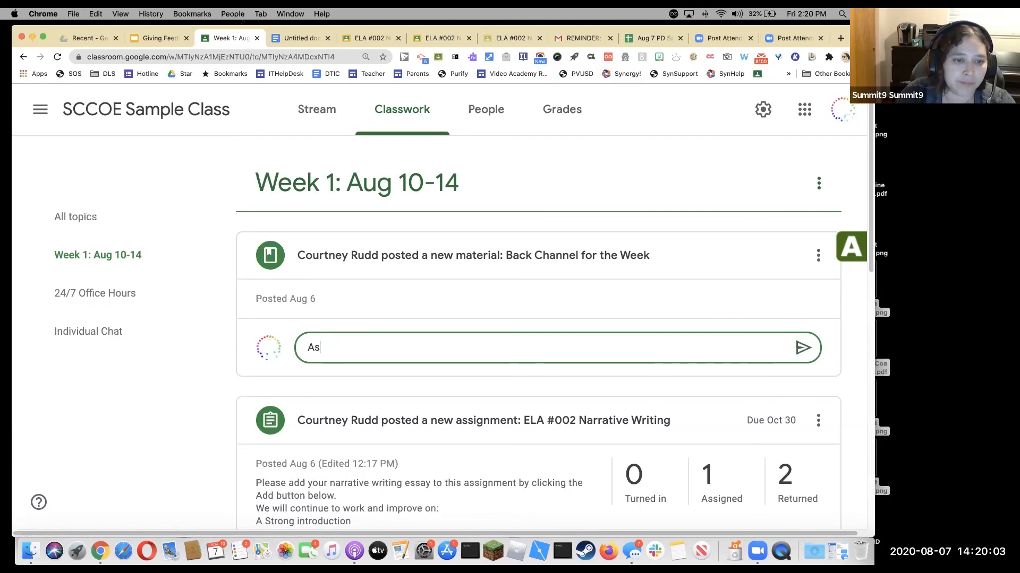
text(k ques)
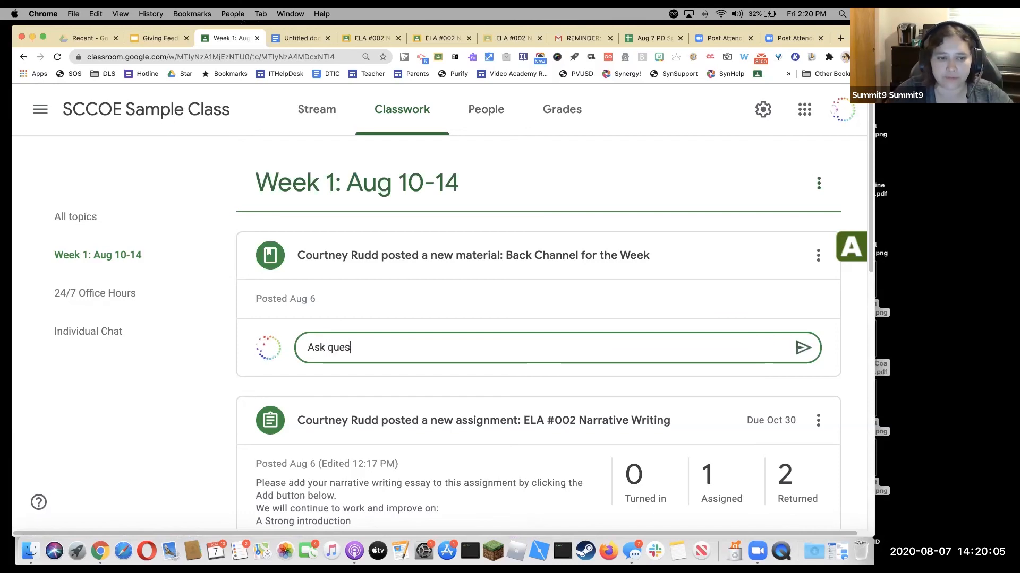
text(tions here)
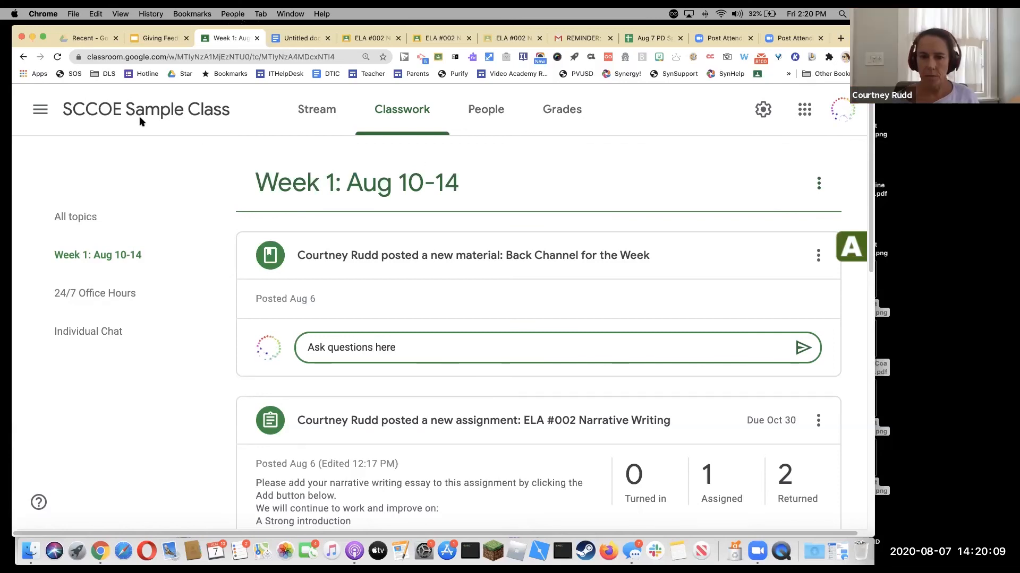
click(800, 349)
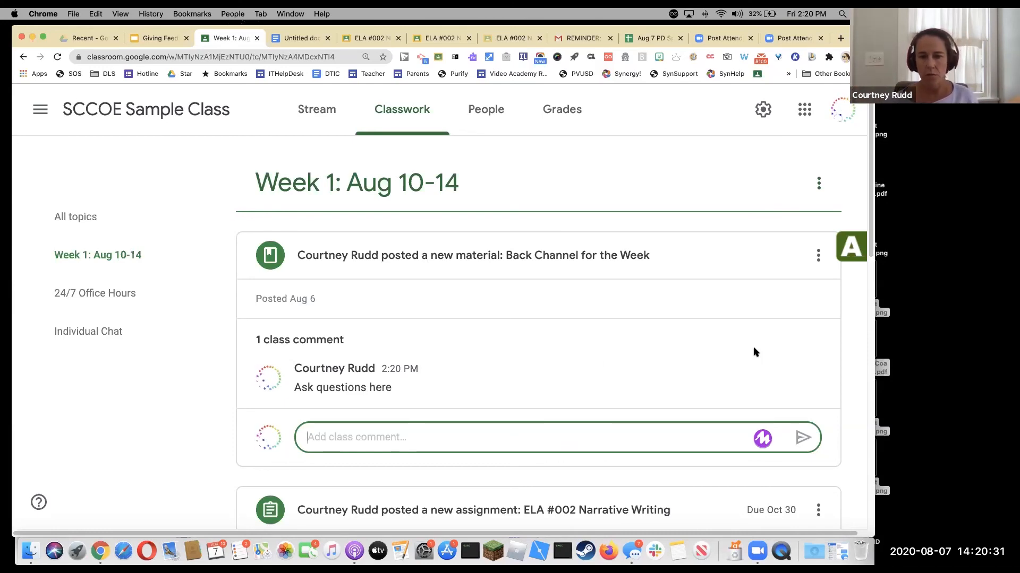
Switch to the untitled Google Docs document and select its line of text.
click(296, 38)
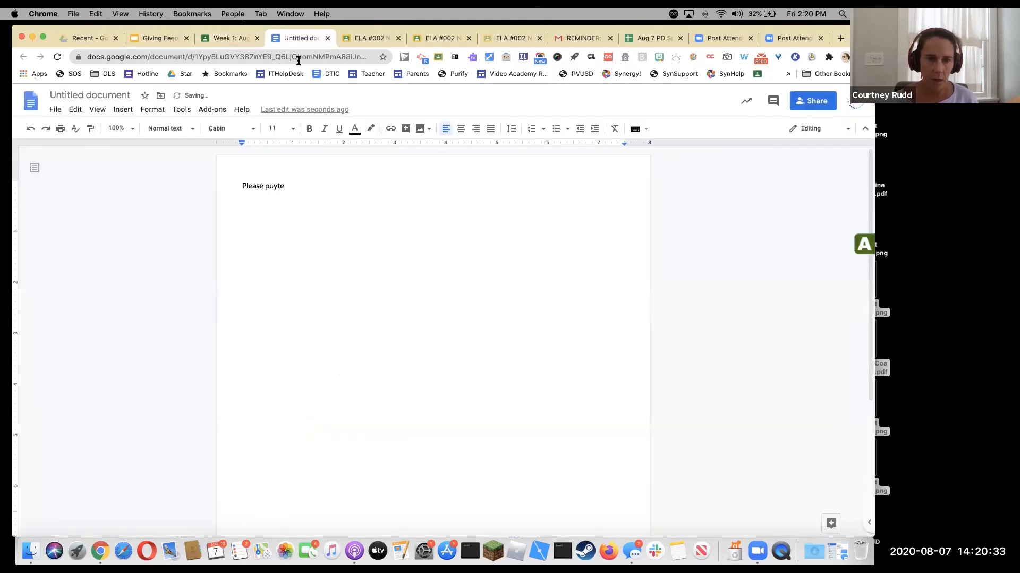
triple_click(292, 188)
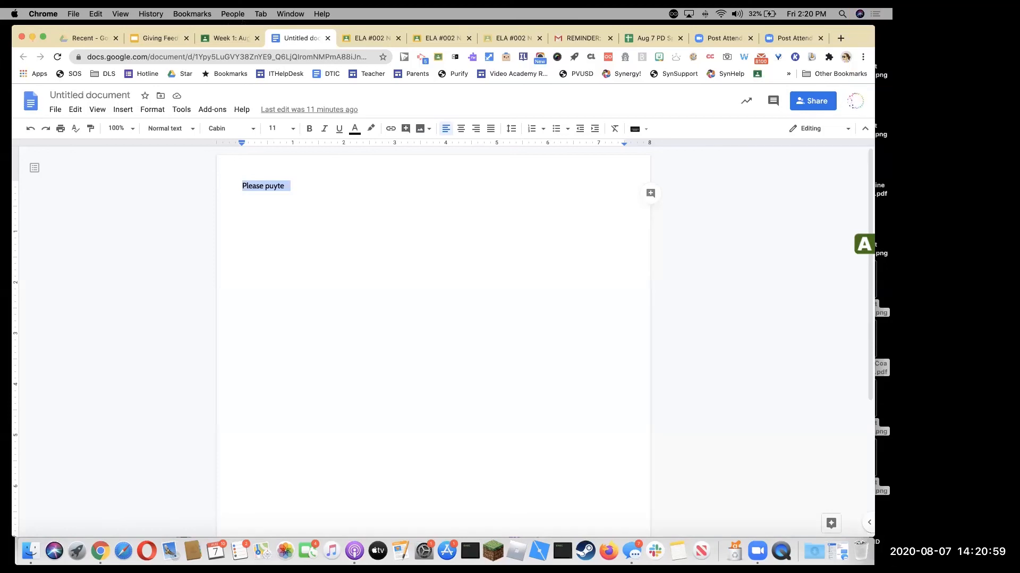
Return to the Giving Feedback in Google Classroom slides and open the Peer Feedback with Flipgrid slide.
click(159, 38)
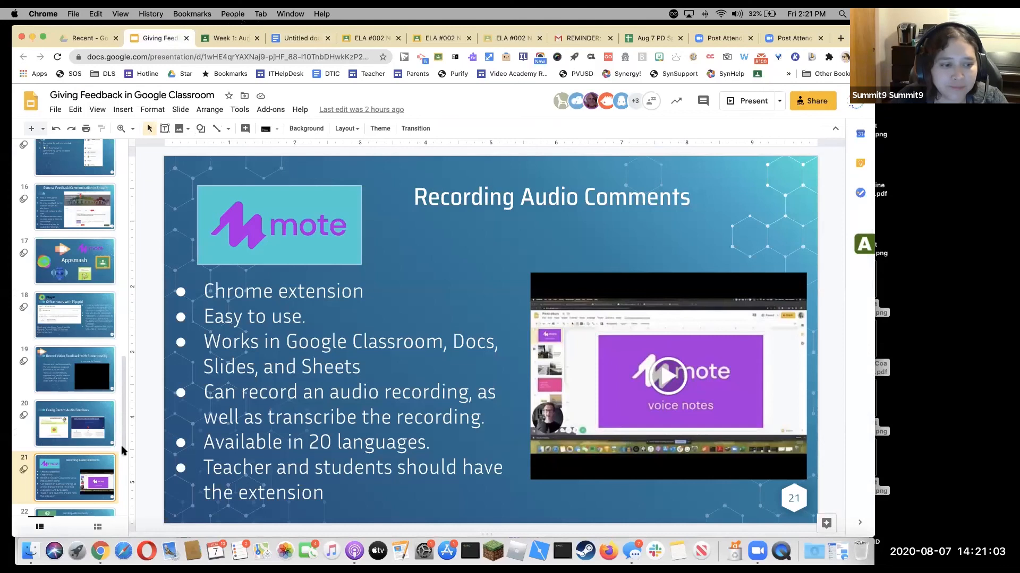
scroll(122, 499, down, 3)
scroll(122, 495, down, 1)
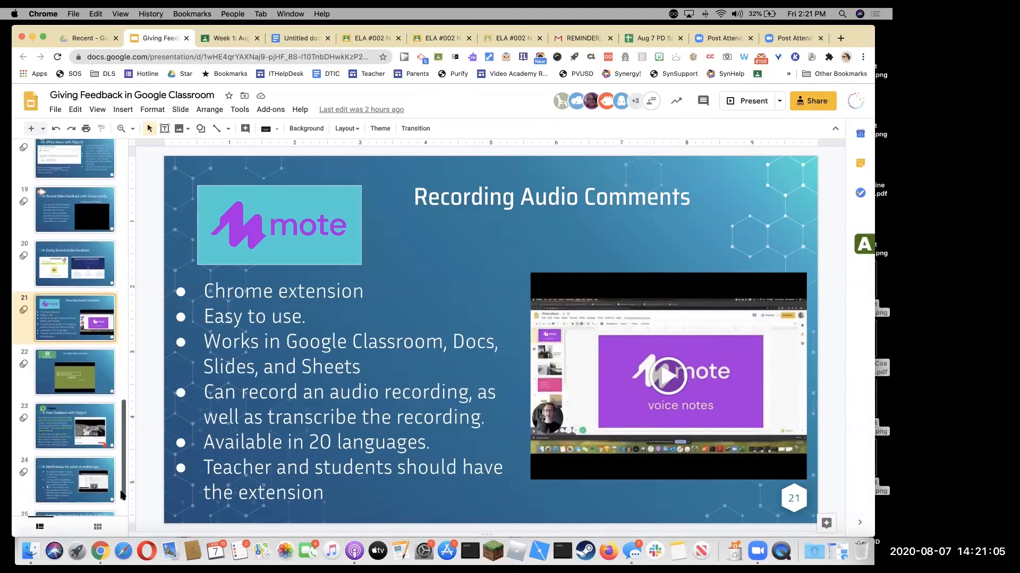
click(68, 432)
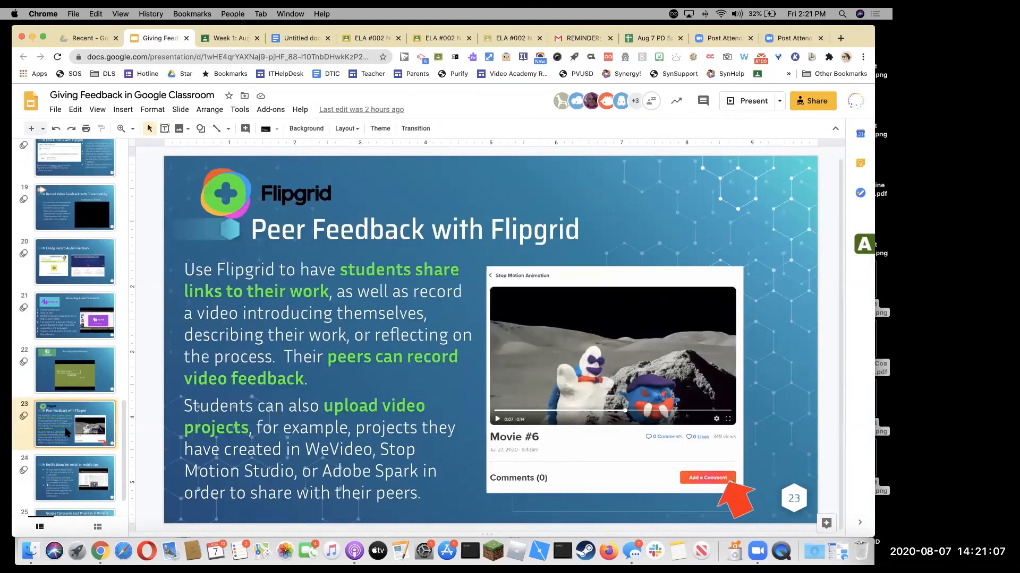